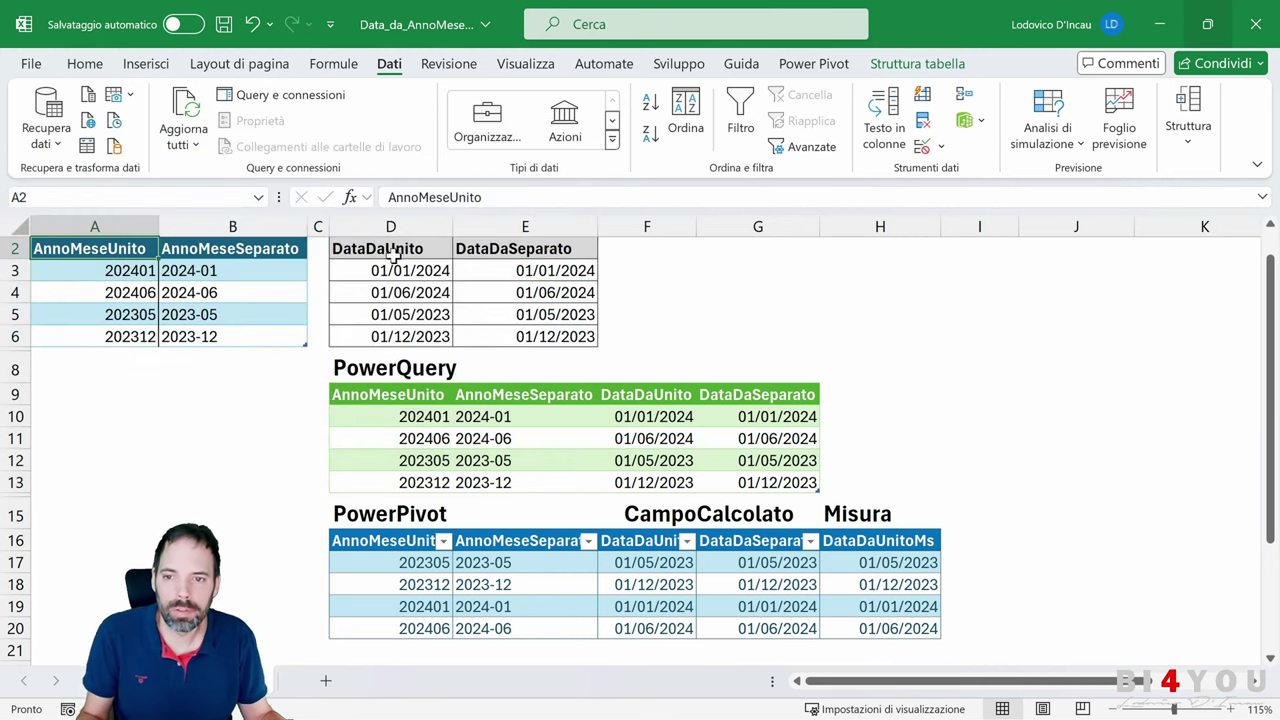
Inspect D3's date formula and the source codes 202401 and 2024-01.
click(401, 271)
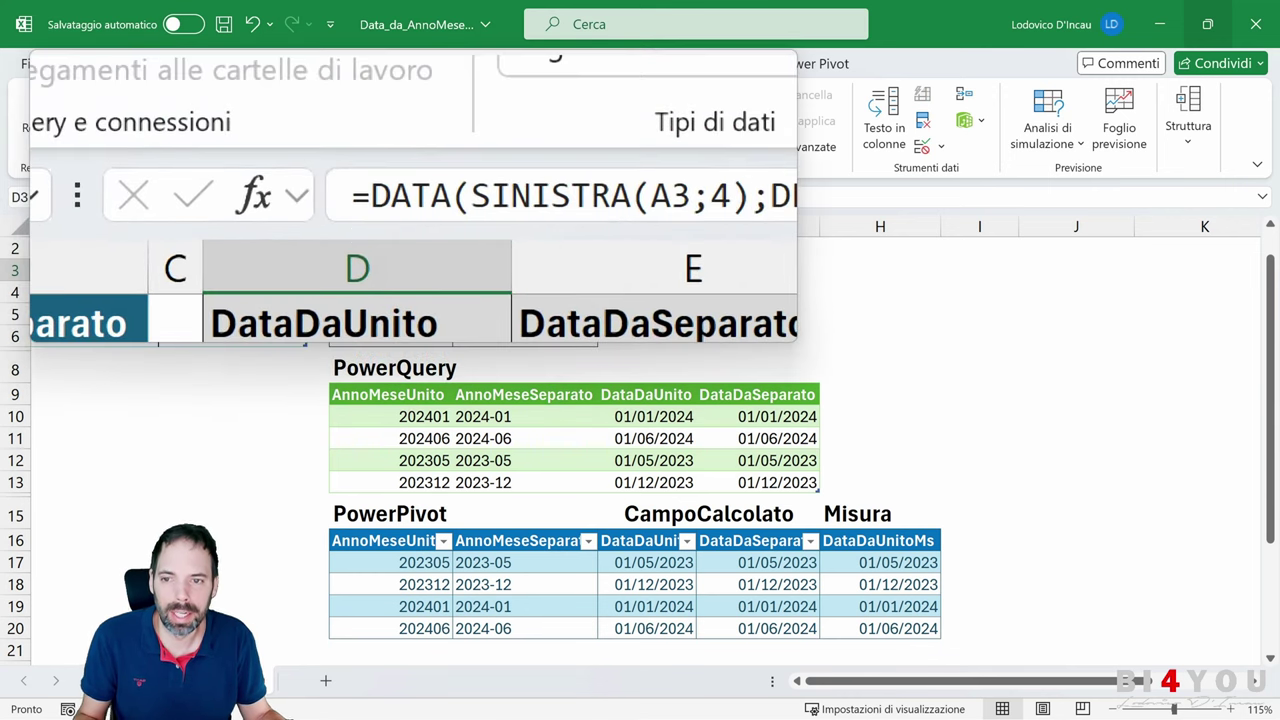
click(200, 197)
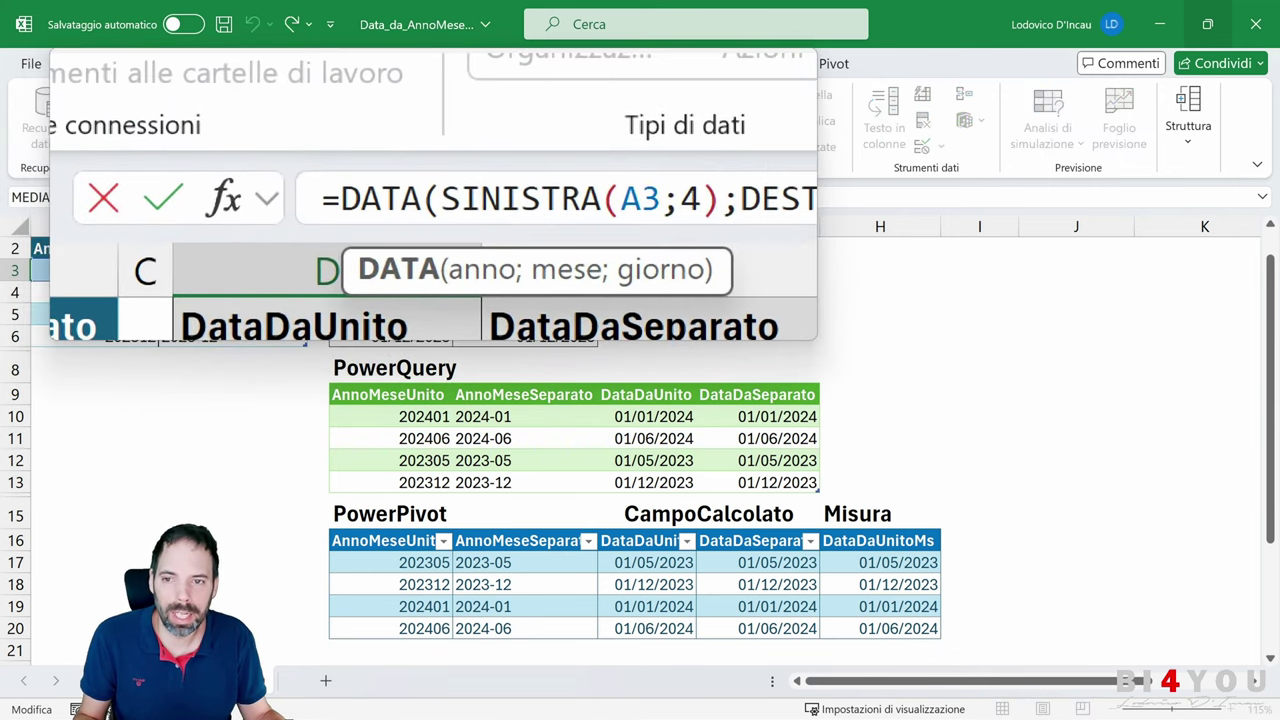
click(228, 197)
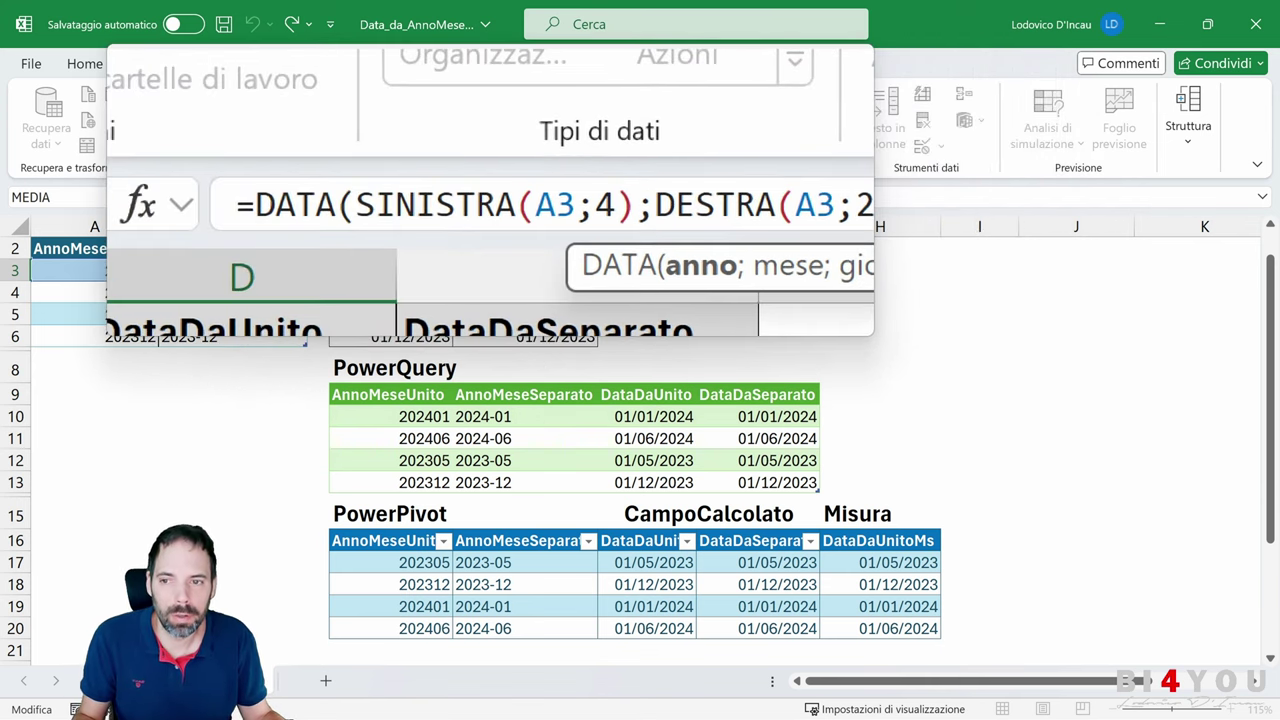
key(Return)
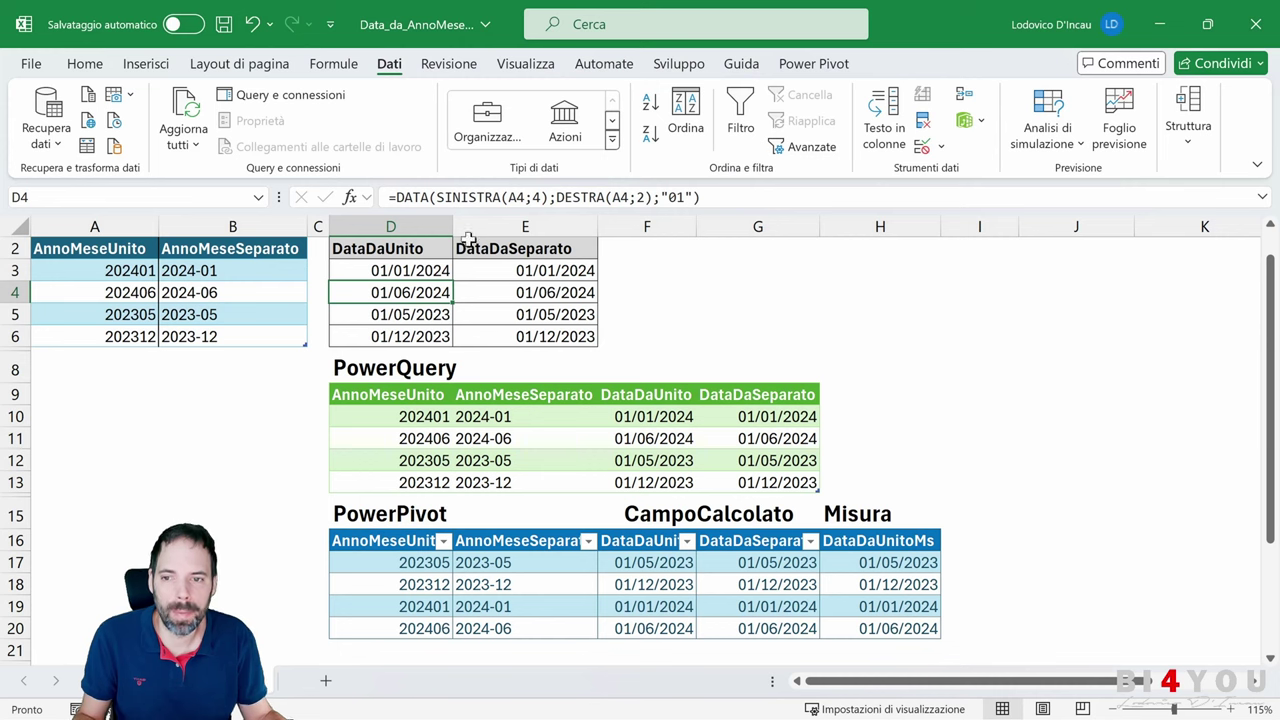
click(385, 274)
click(118, 274)
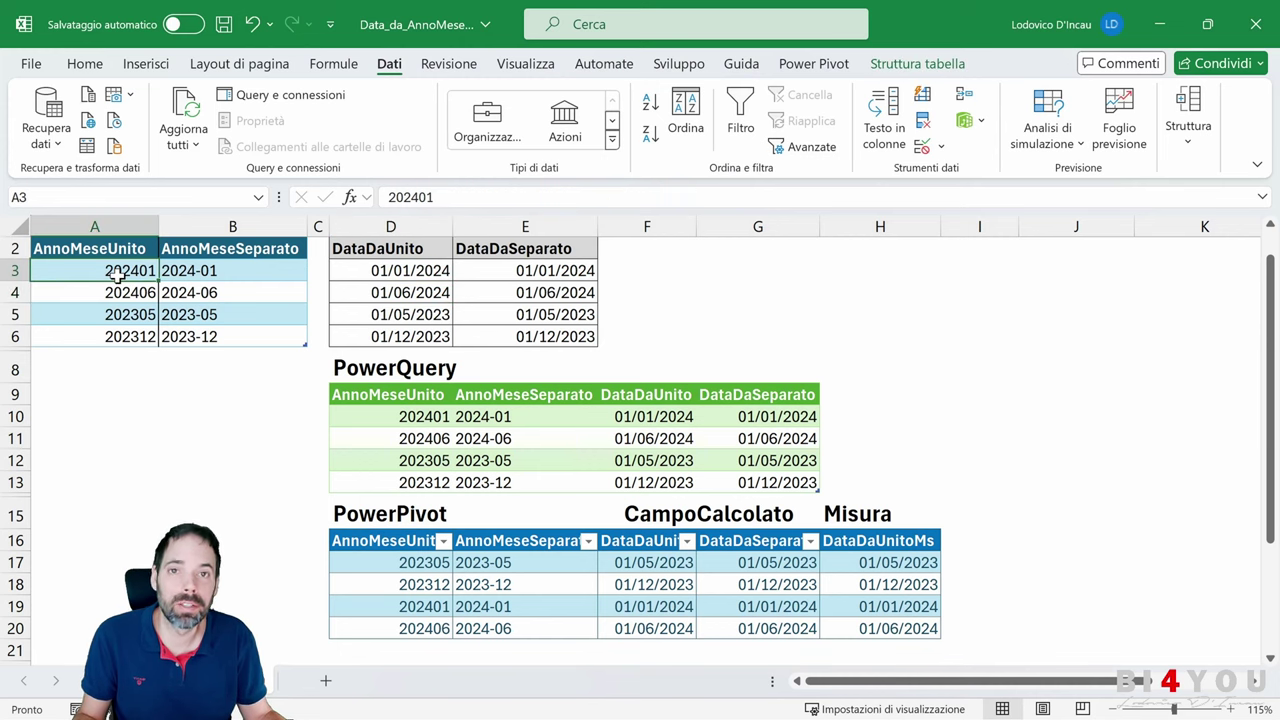
click(196, 268)
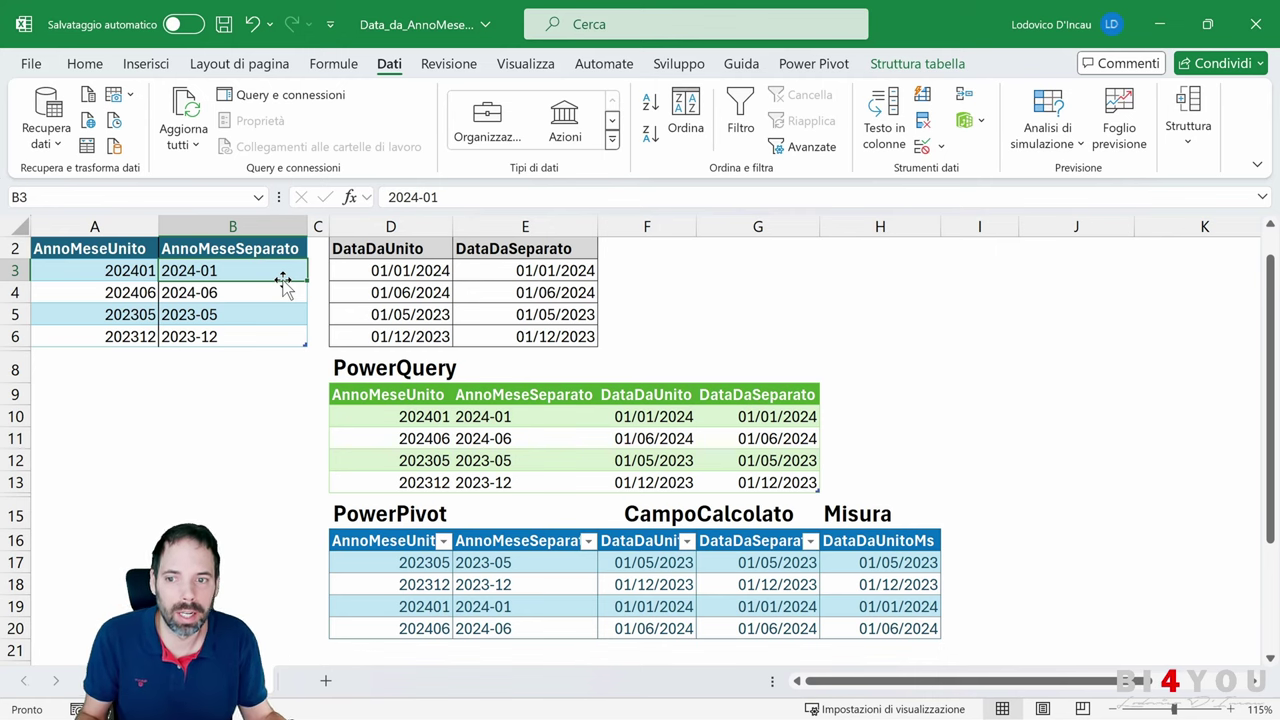
Review the PowerQuery result table and confirm the source table is named Dim_Cal.
click(120, 248)
click(399, 405)
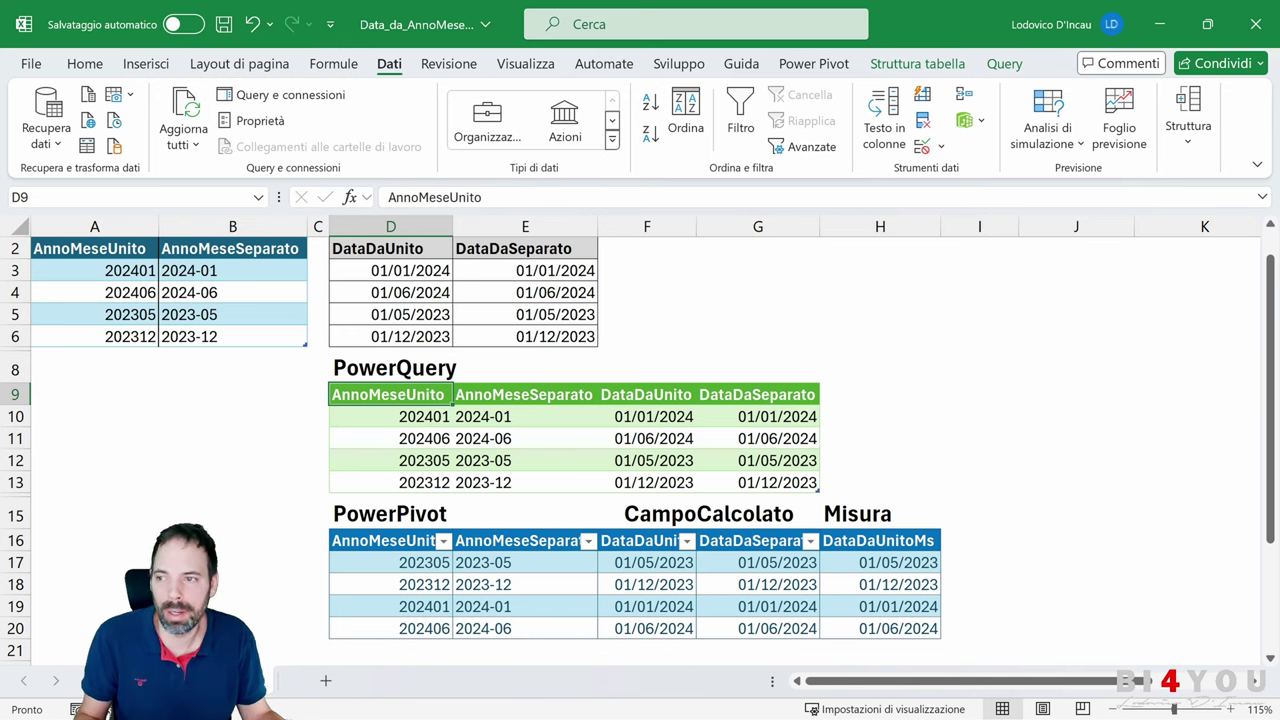
drag(120, 253, 240, 338)
click(903, 66)
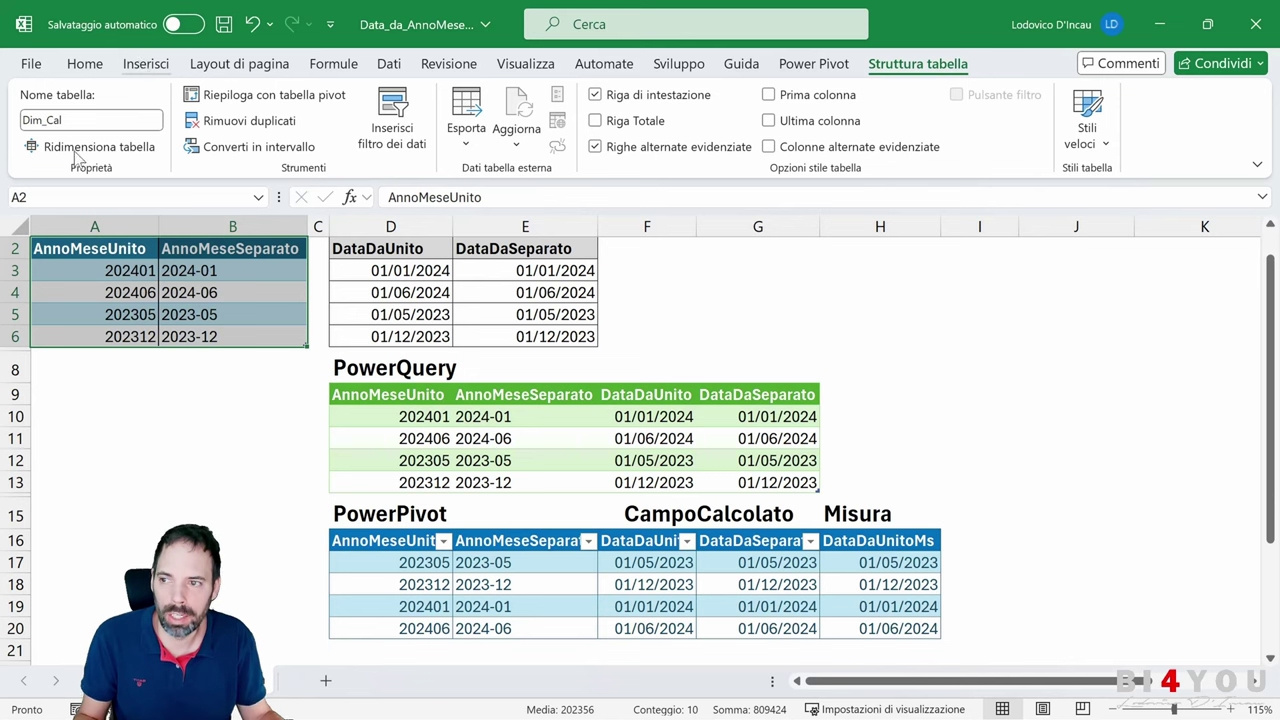
click(147, 66)
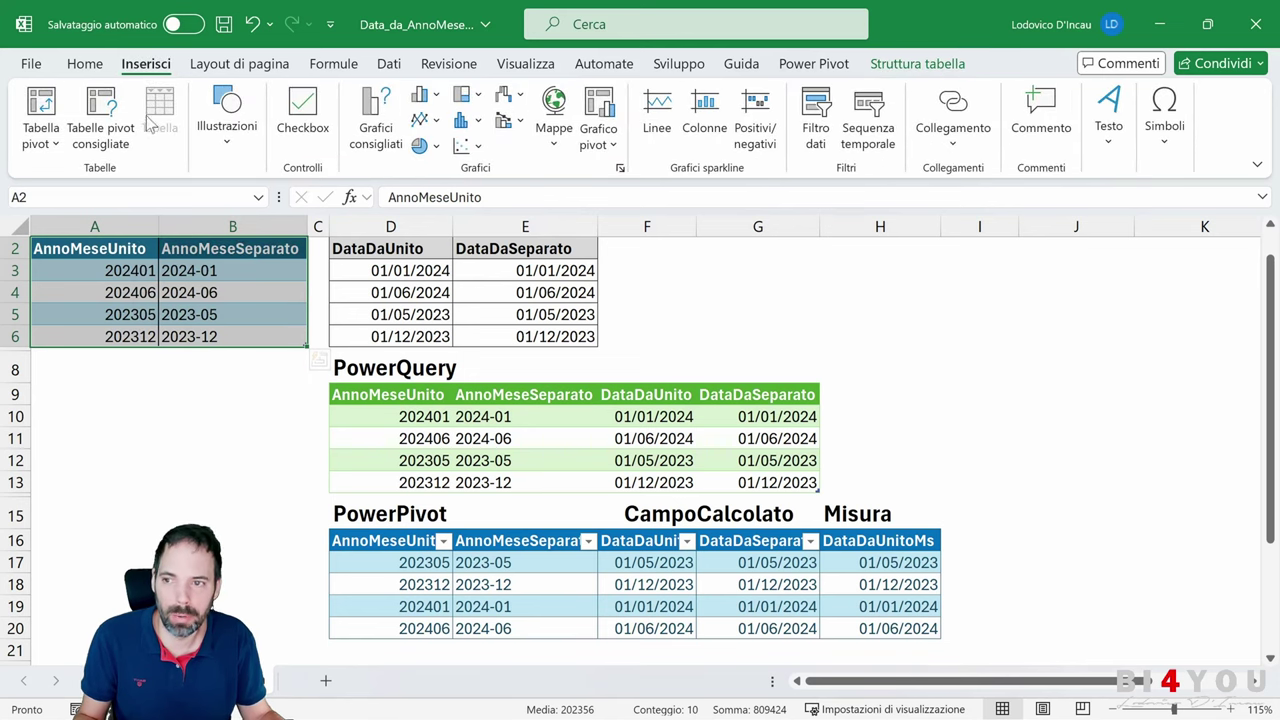
click(389, 66)
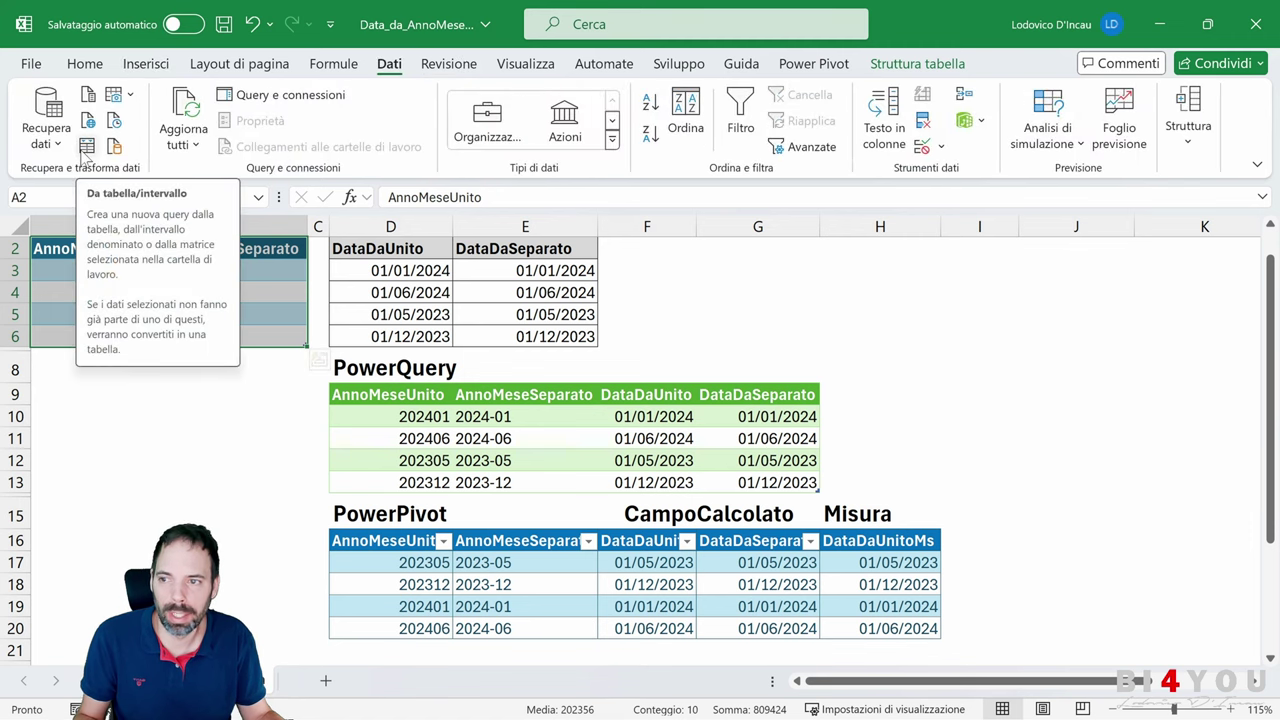
Launch the Power Query Editor and preview Dim_Cal at its Origine and Modificato tipo steps.
click(45, 130)
click(120, 460)
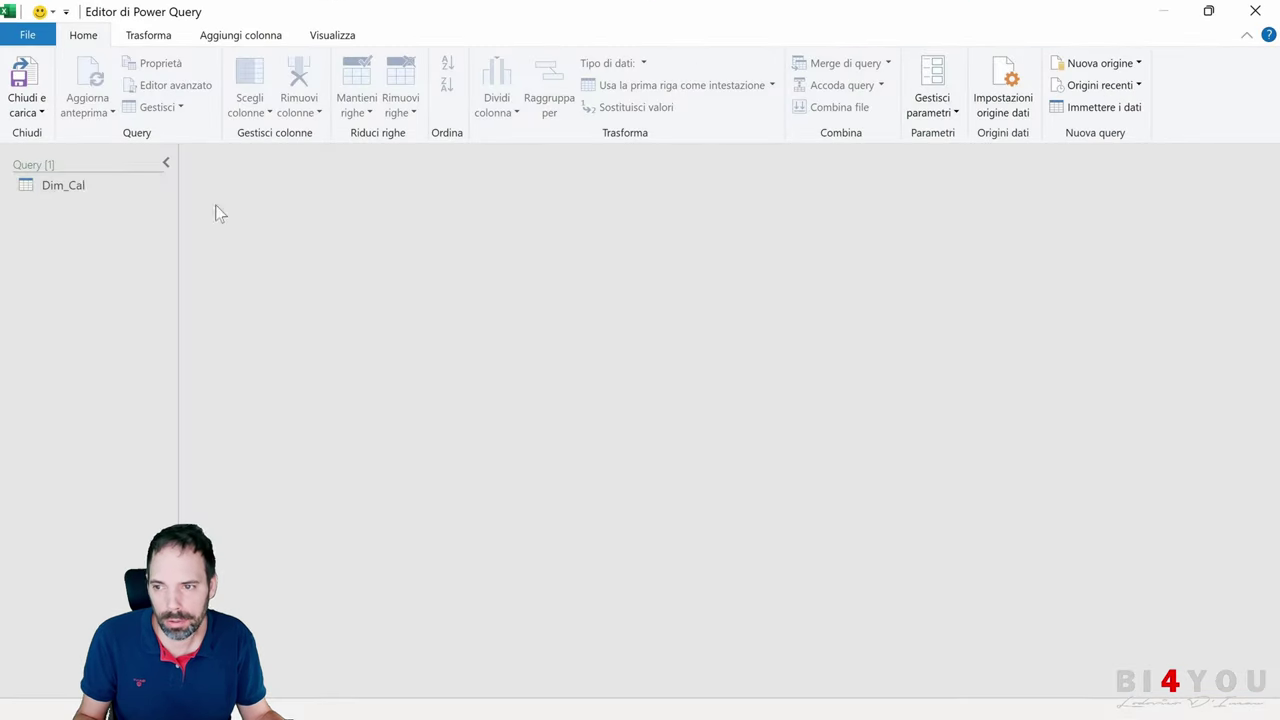
click(81, 184)
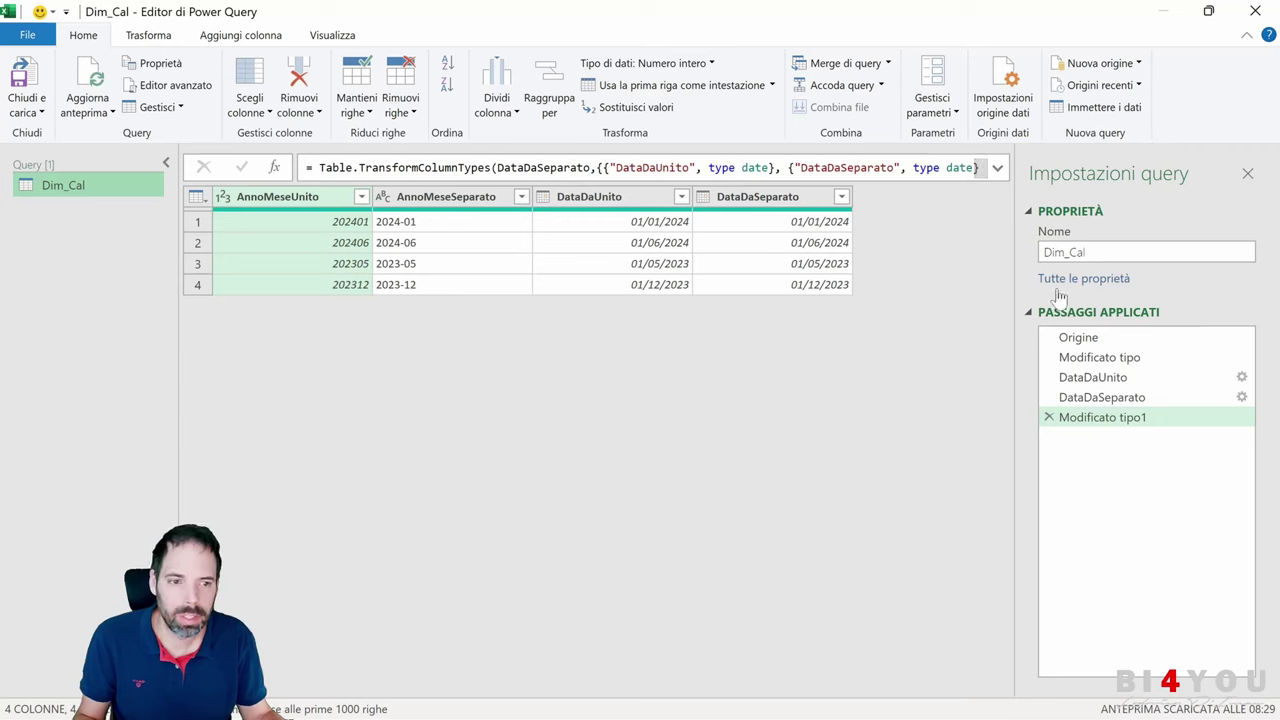
click(1115, 337)
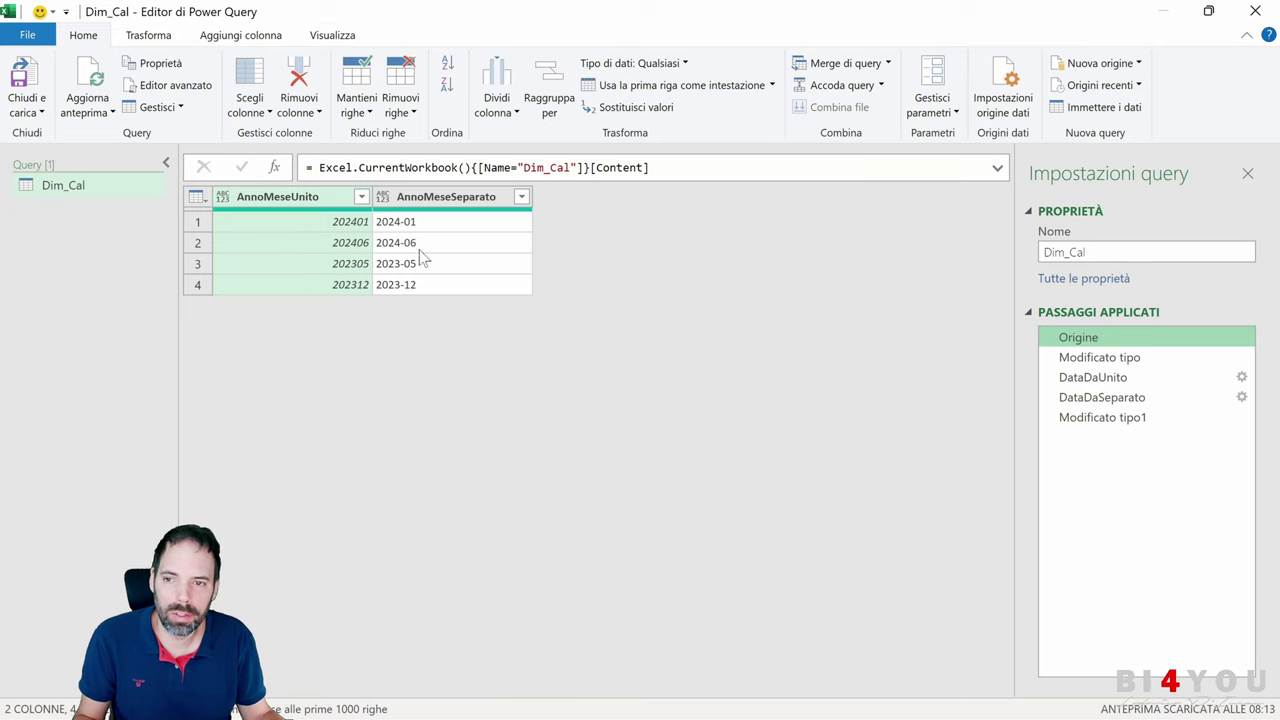
click(1085, 357)
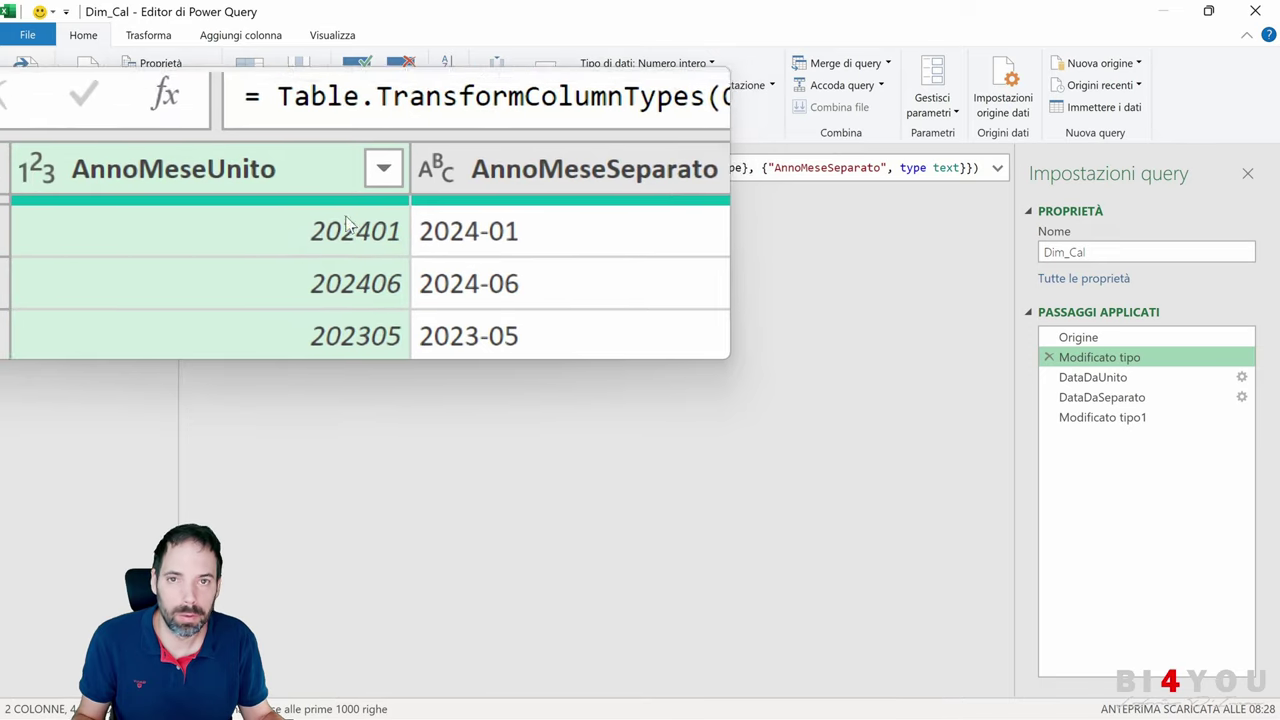
click(1078, 337)
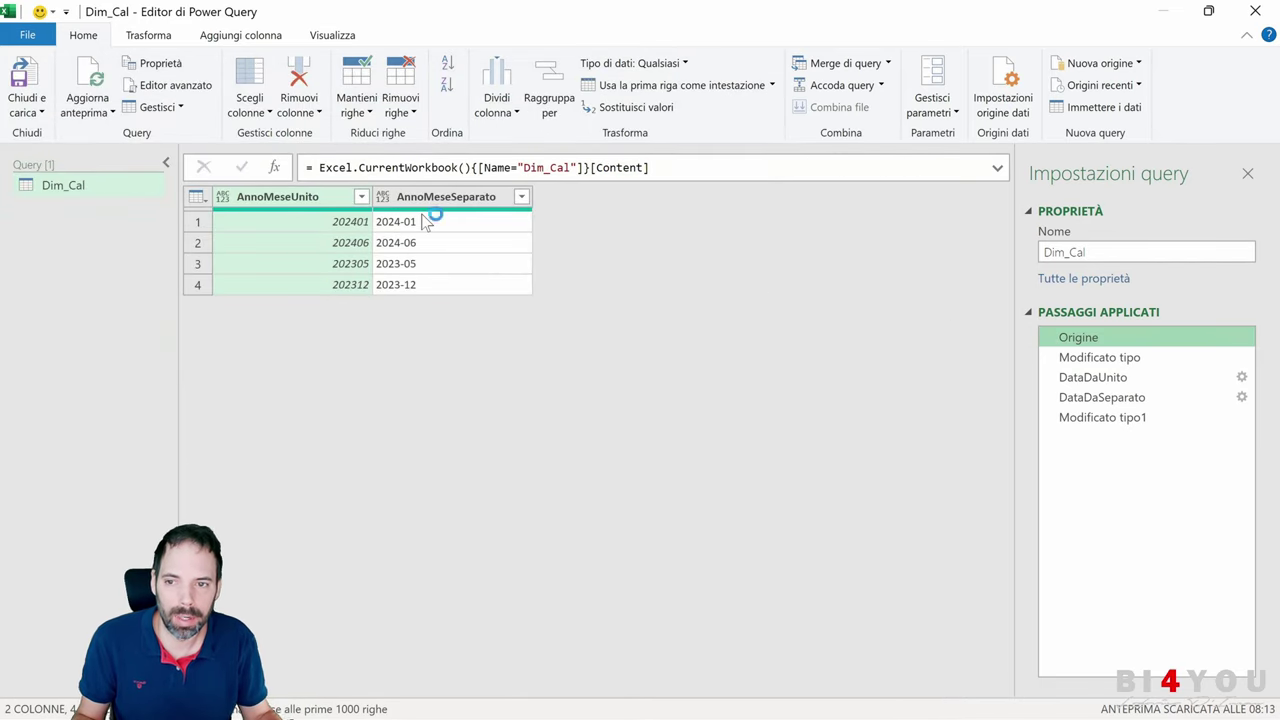
click(1099, 357)
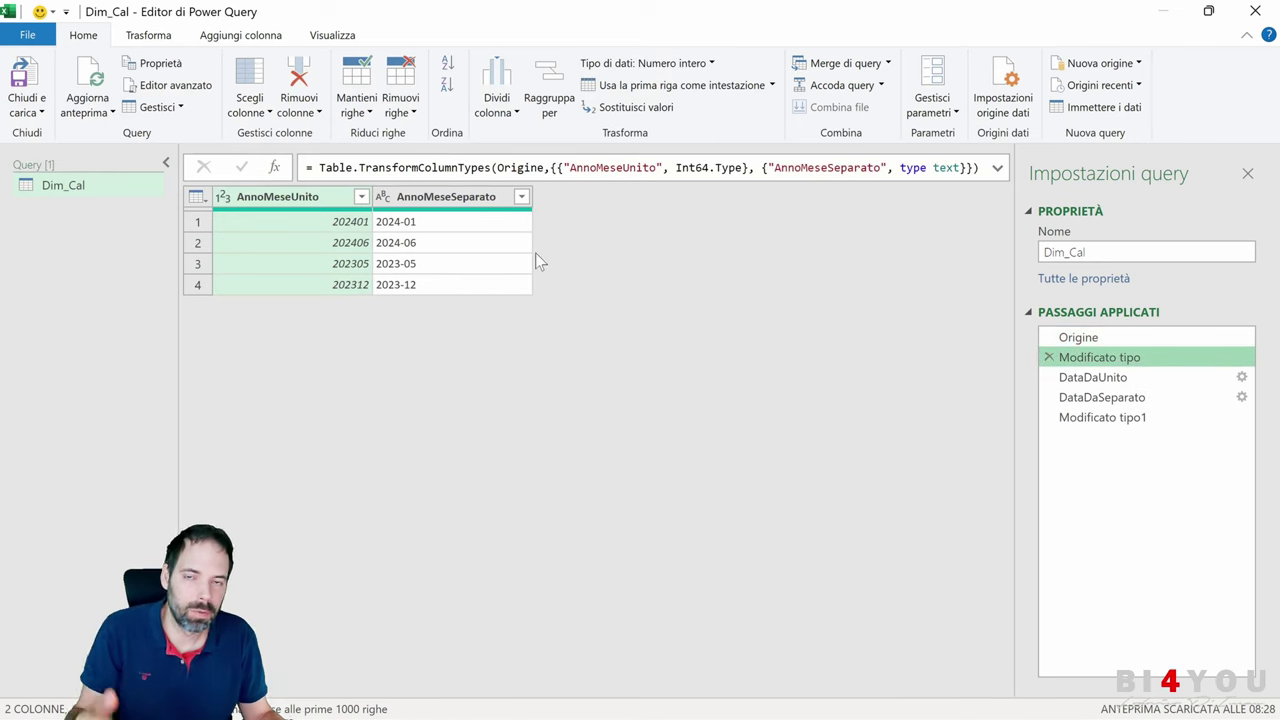
Retype AnnoMeseSeparato as Data in the Modificato tipo step, replacing the current conversion.
click(386, 200)
click(386, 200)
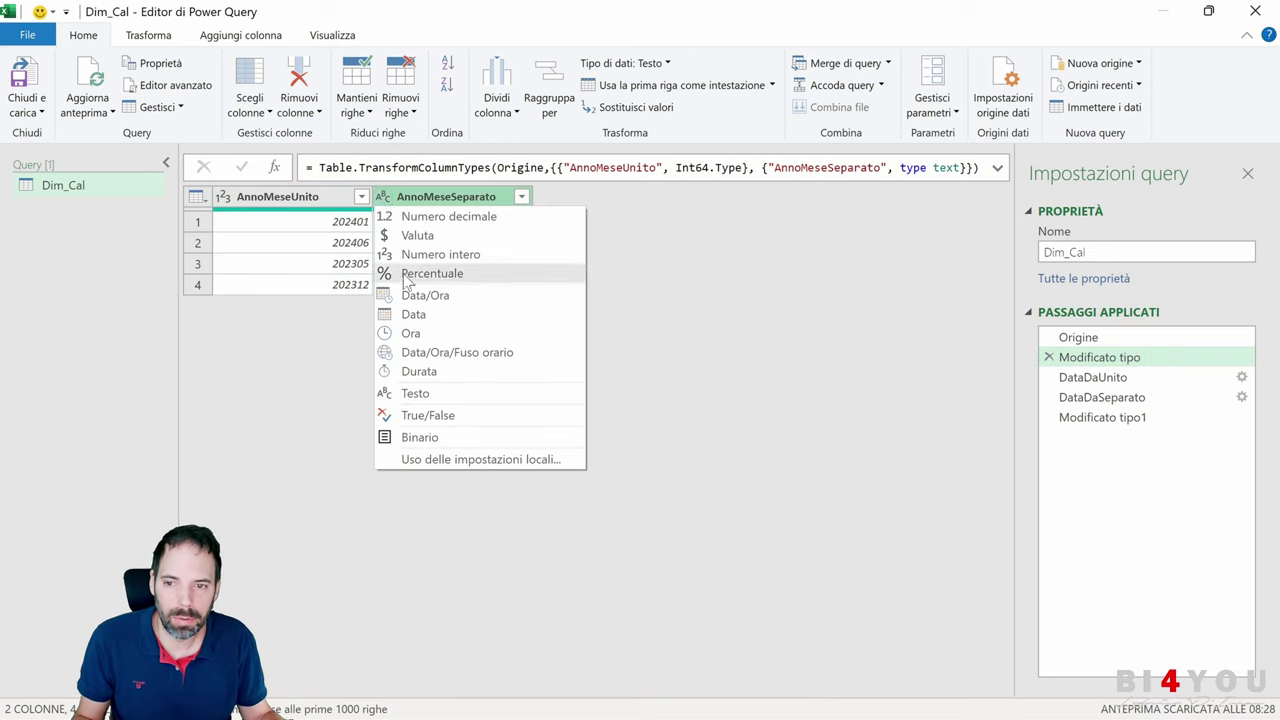
click(411, 318)
click(738, 424)
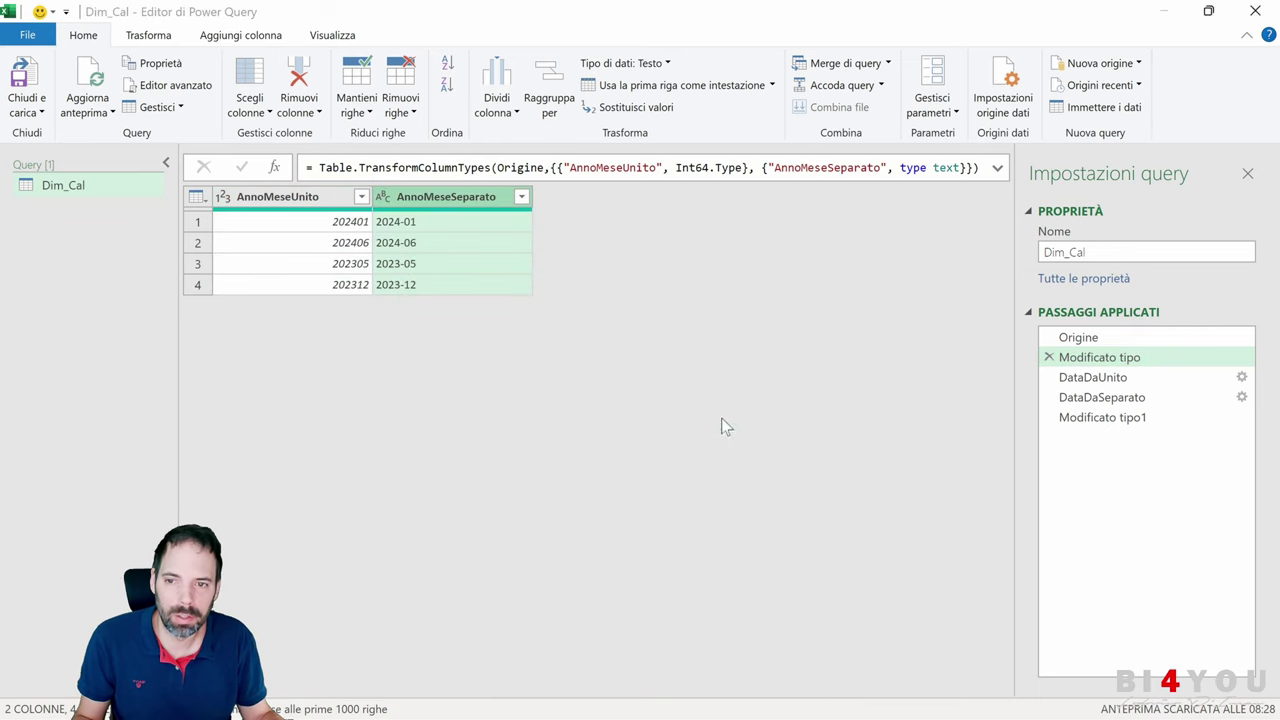
click(512, 424)
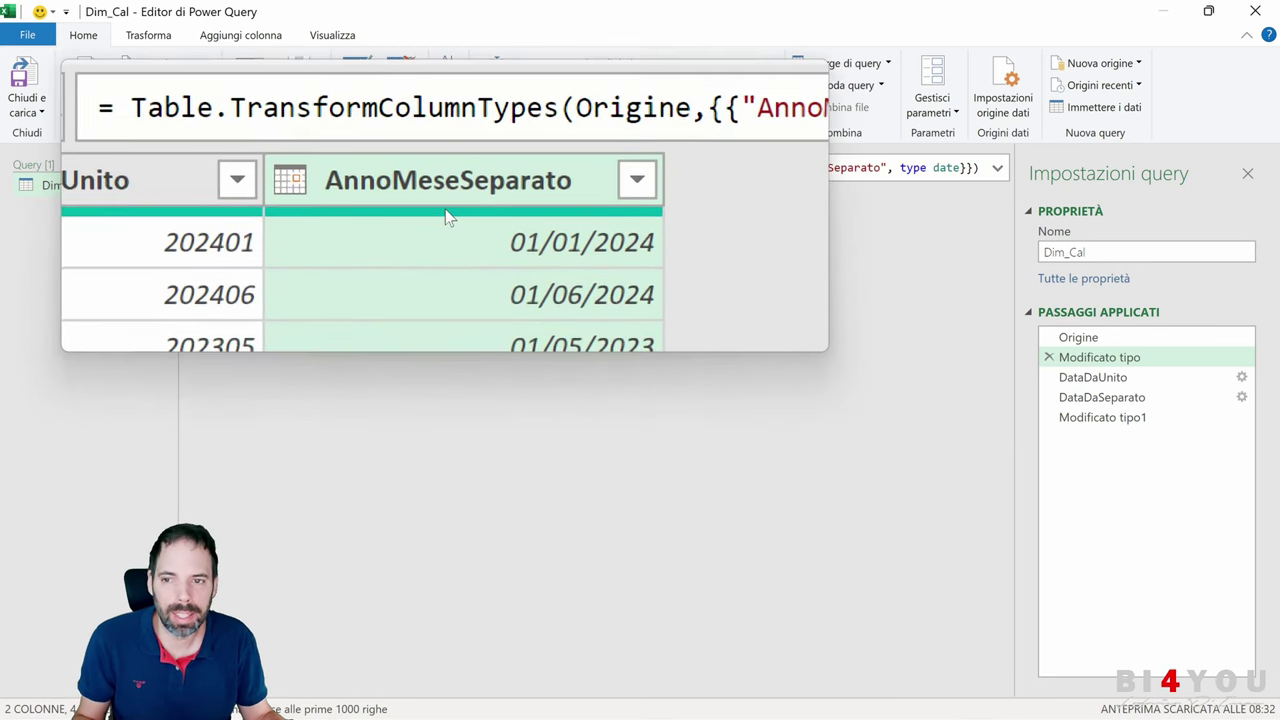
mouse_move(445, 209)
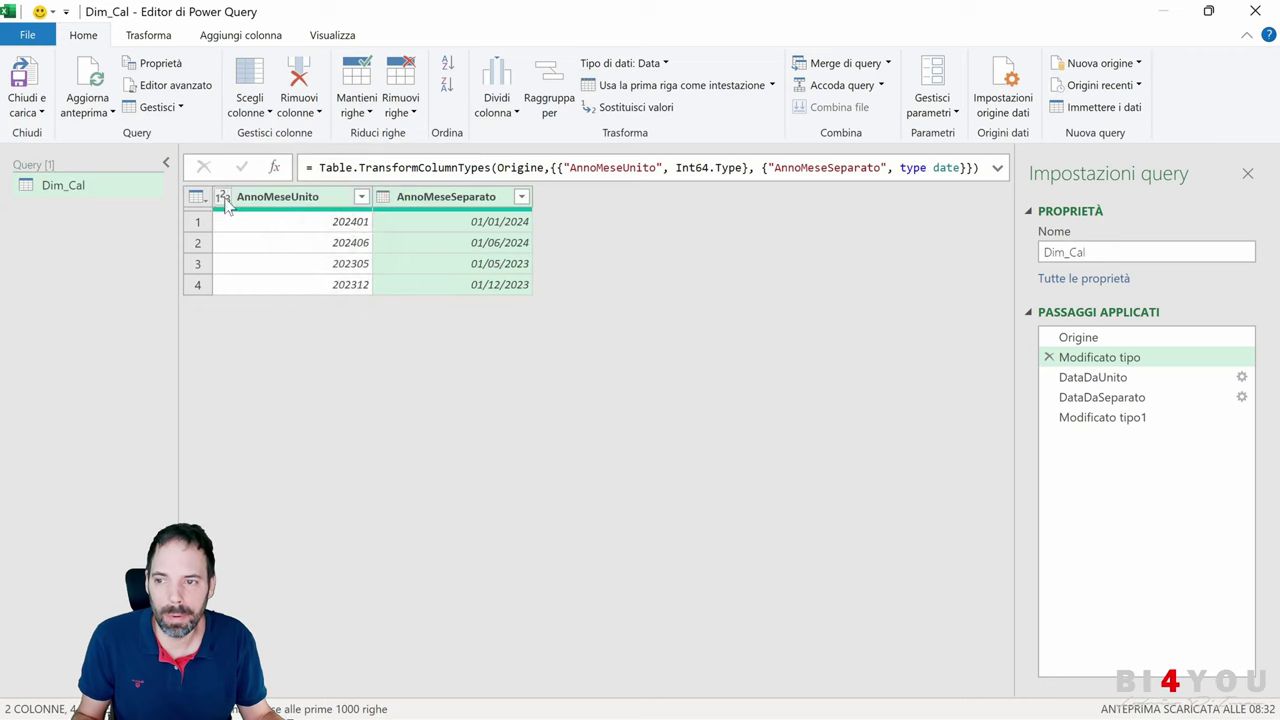
Try AnnoMeseUnito as a date, then restore it to whole number in Modificato tipo.
click(222, 197)
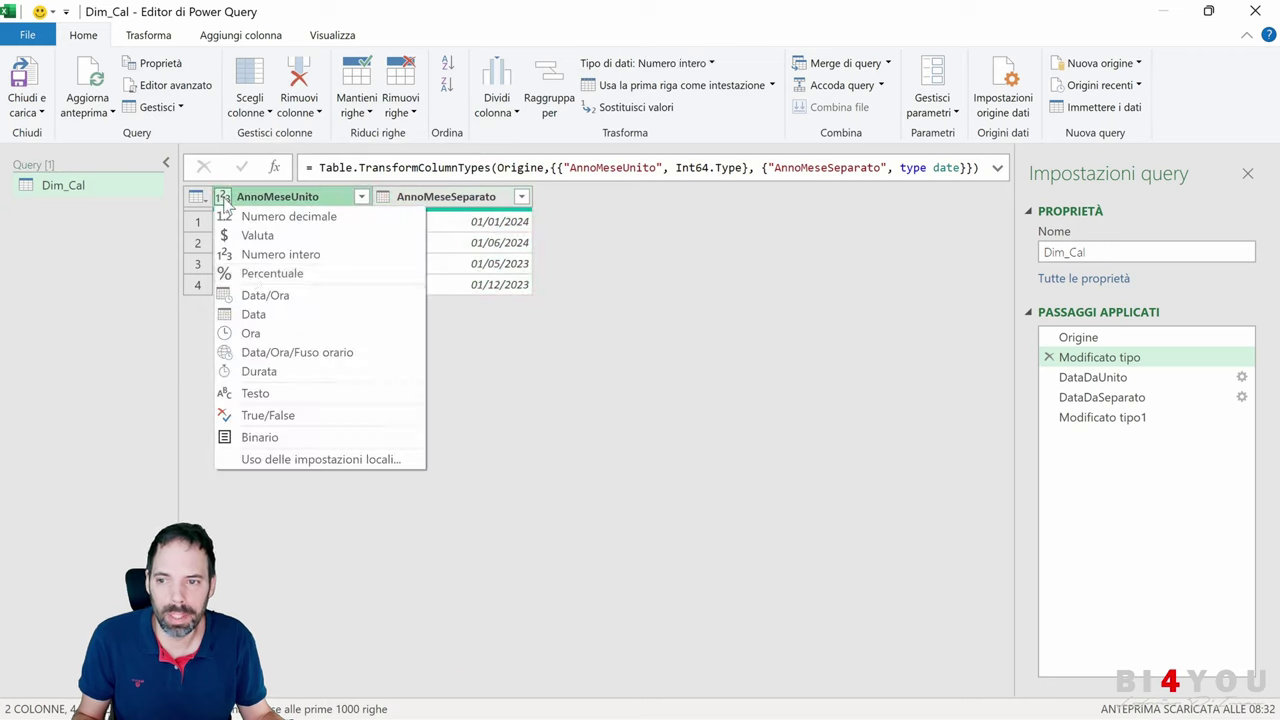
click(254, 314)
click(728, 421)
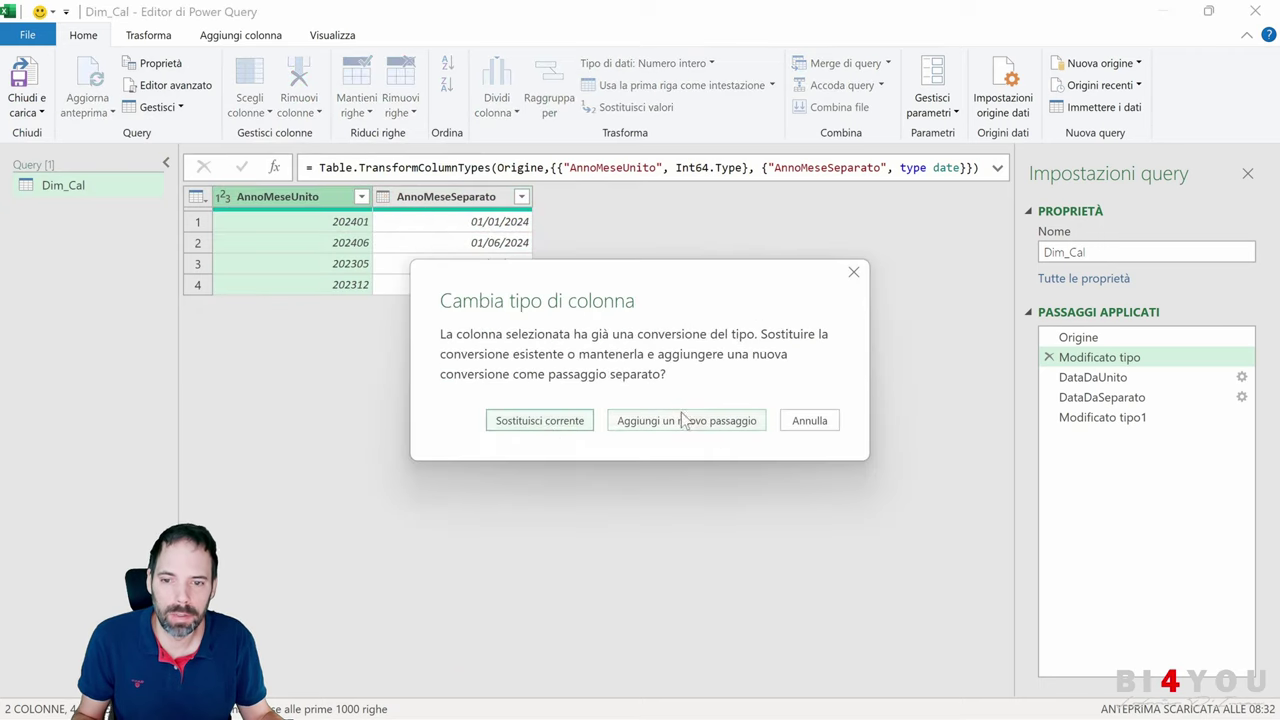
click(525, 421)
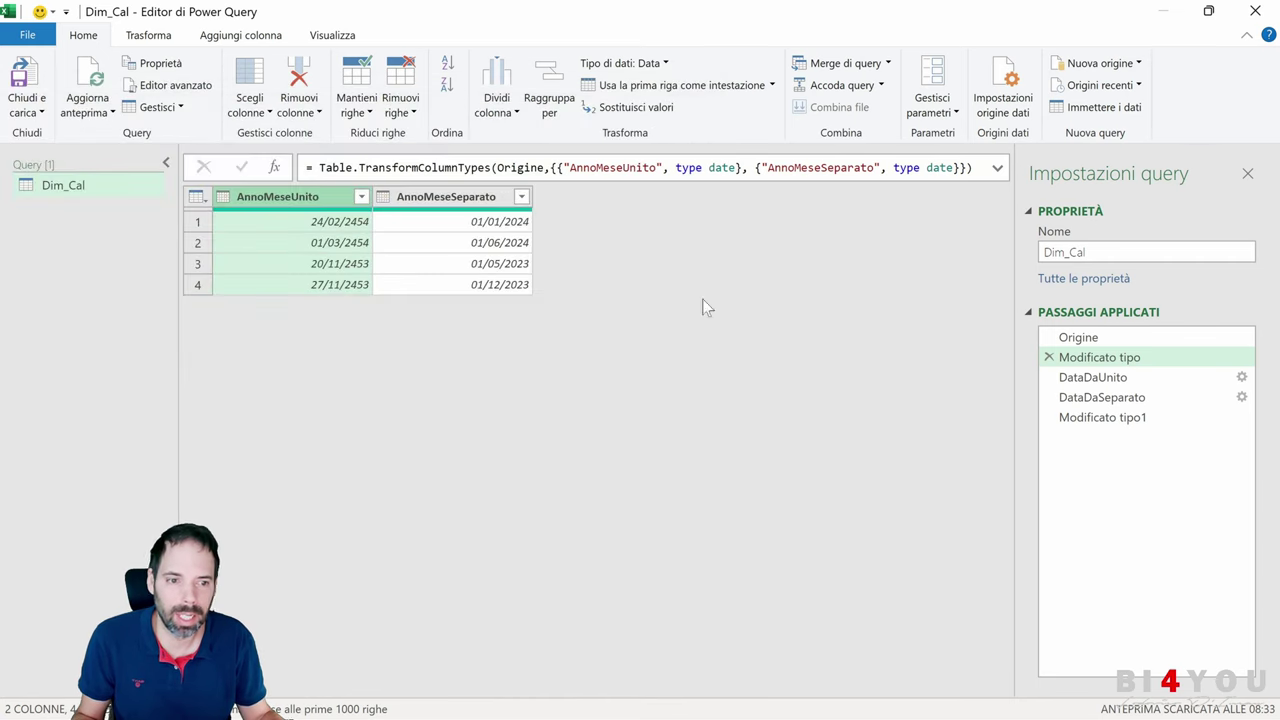
click(224, 197)
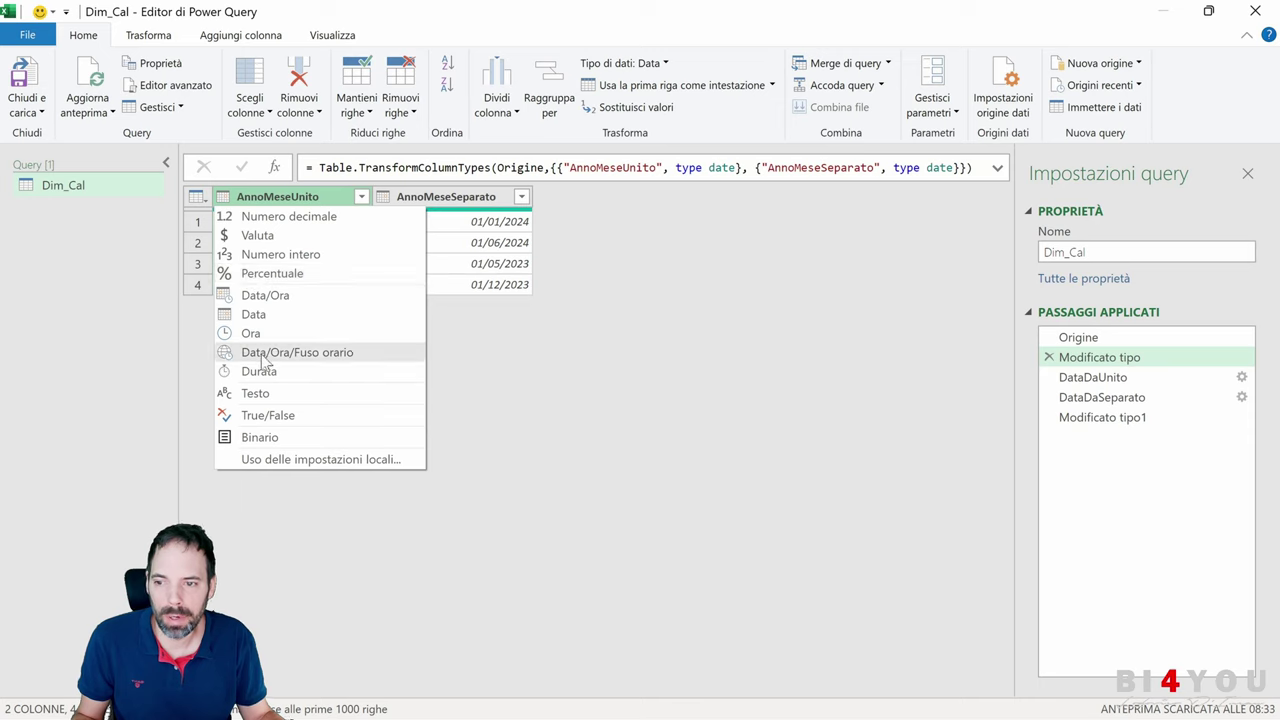
click(255, 394)
click(805, 422)
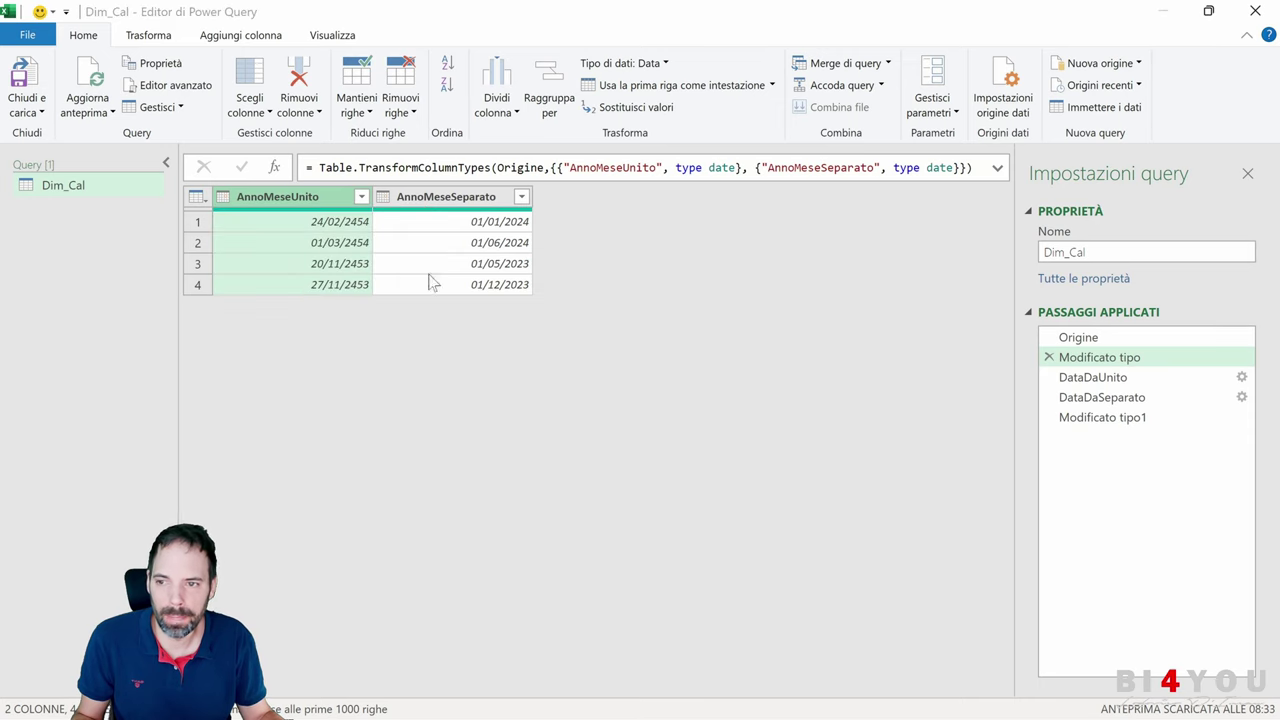
click(226, 199)
click(258, 252)
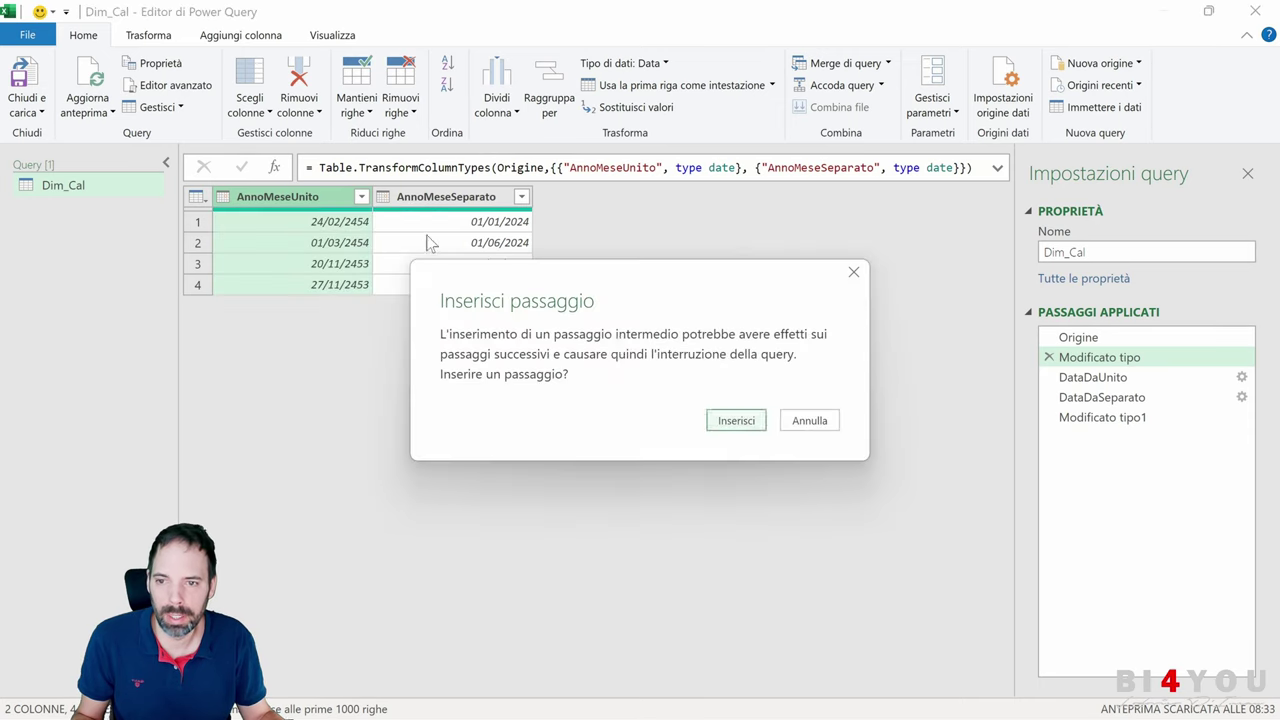
click(750, 422)
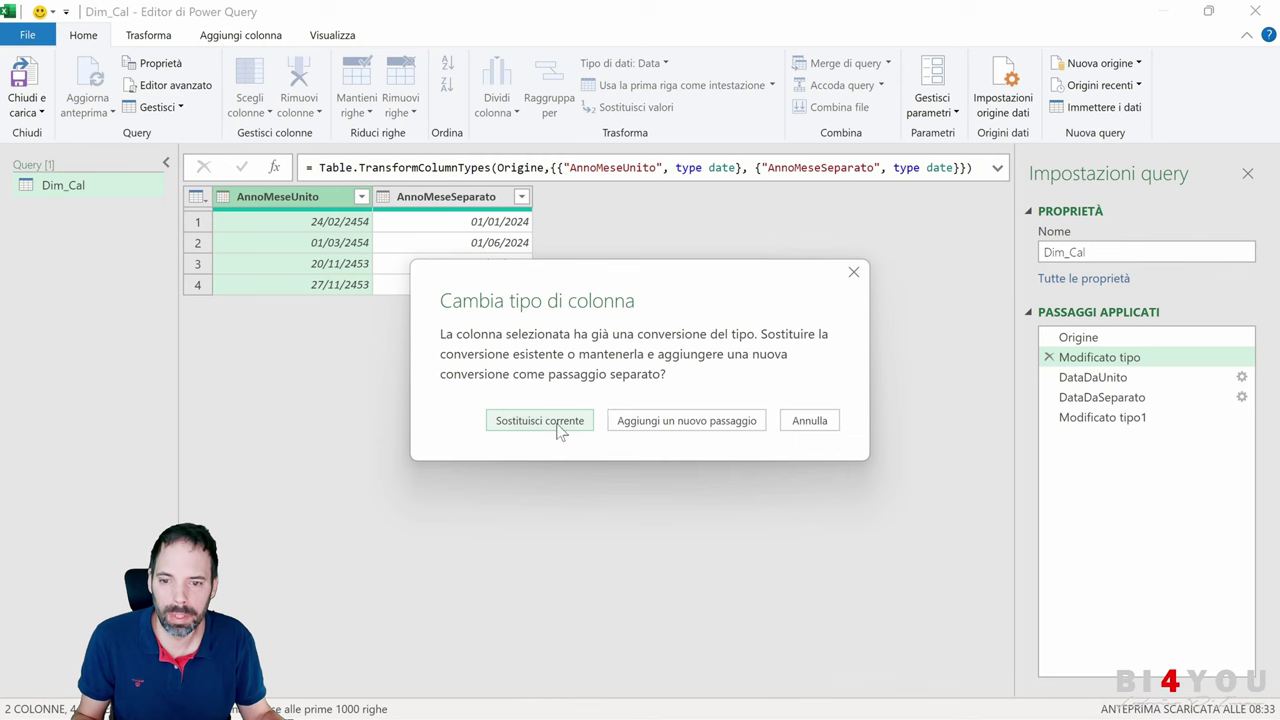
click(558, 426)
Set AnnoMeseSeparato back to Testo, replacing the current conversion.
click(385, 198)
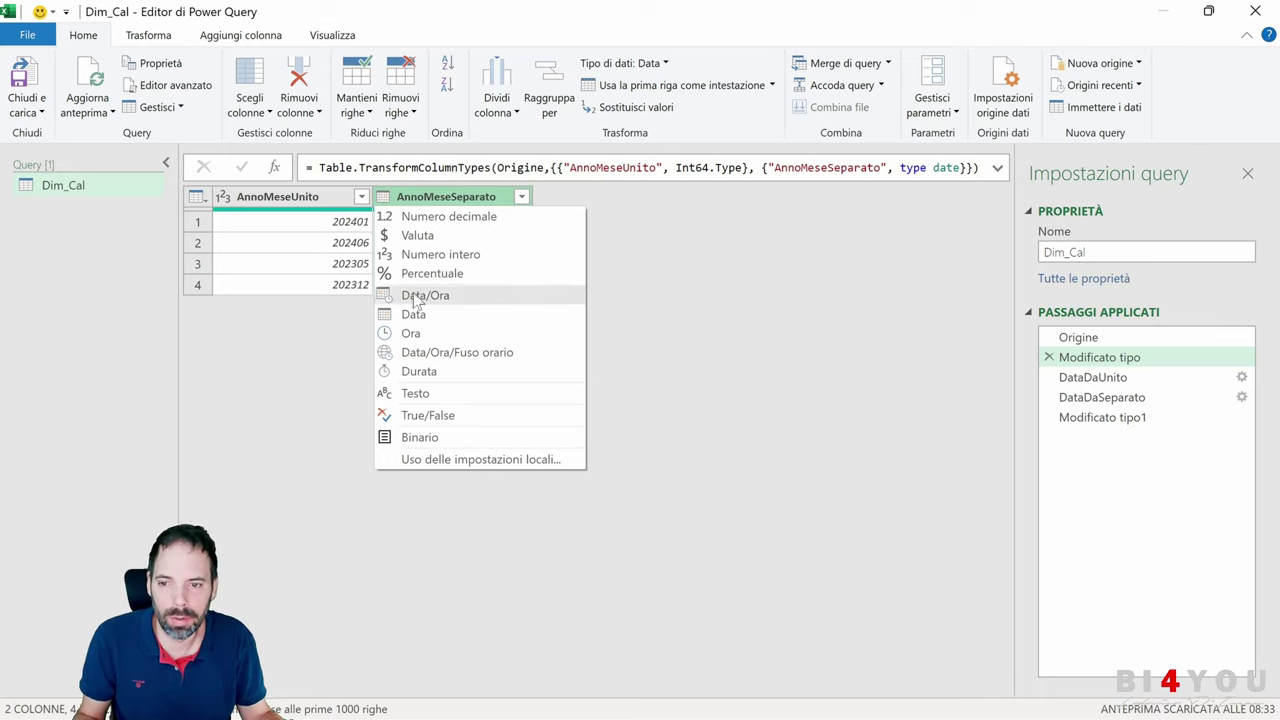
click(415, 393)
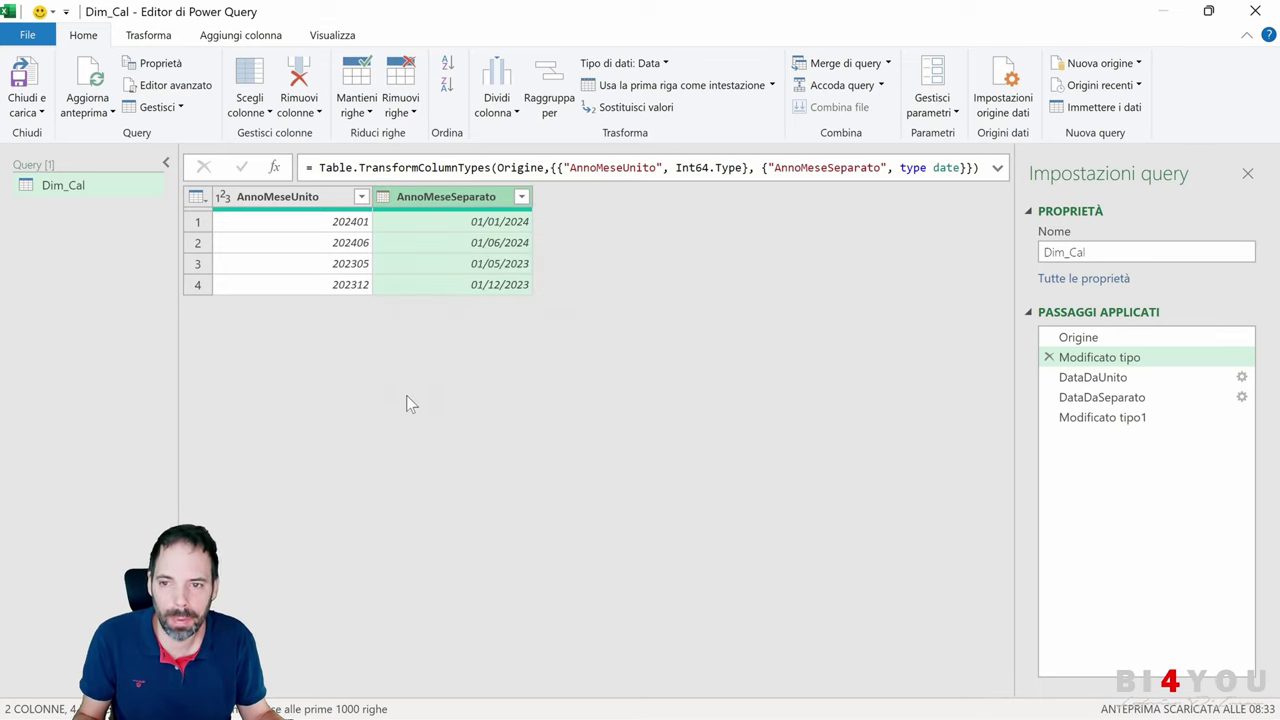
click(728, 420)
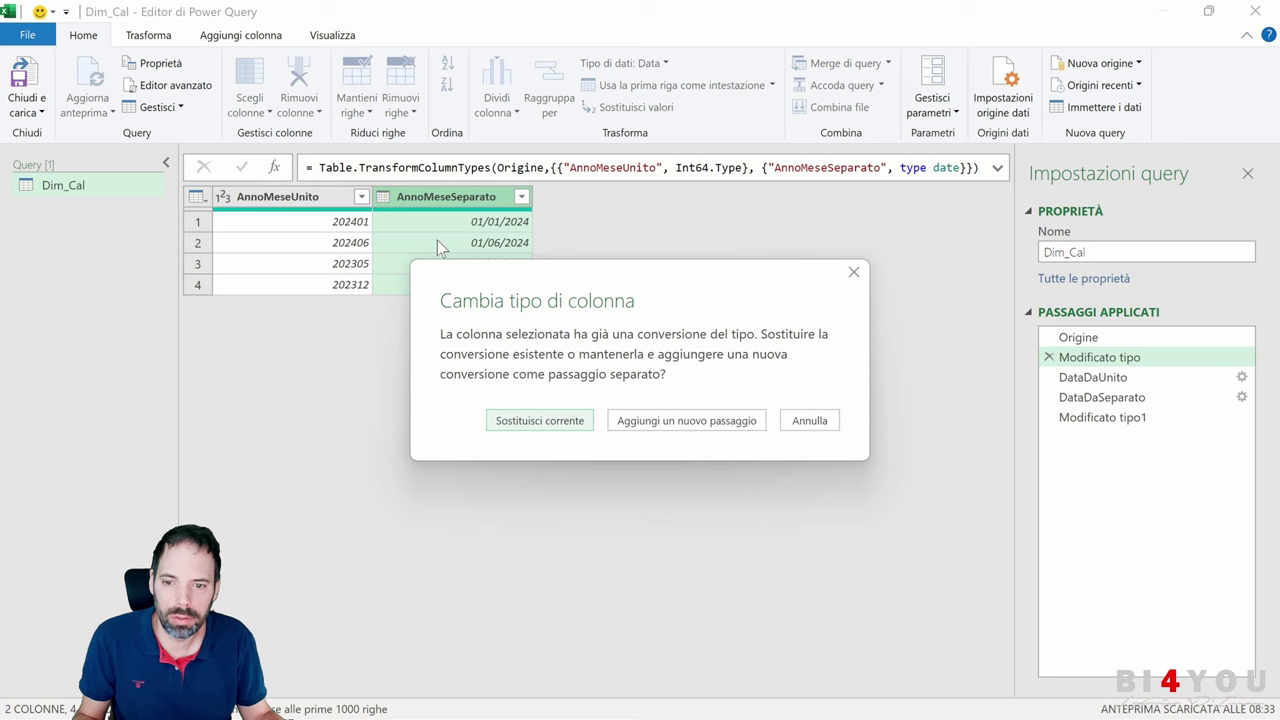
click(549, 422)
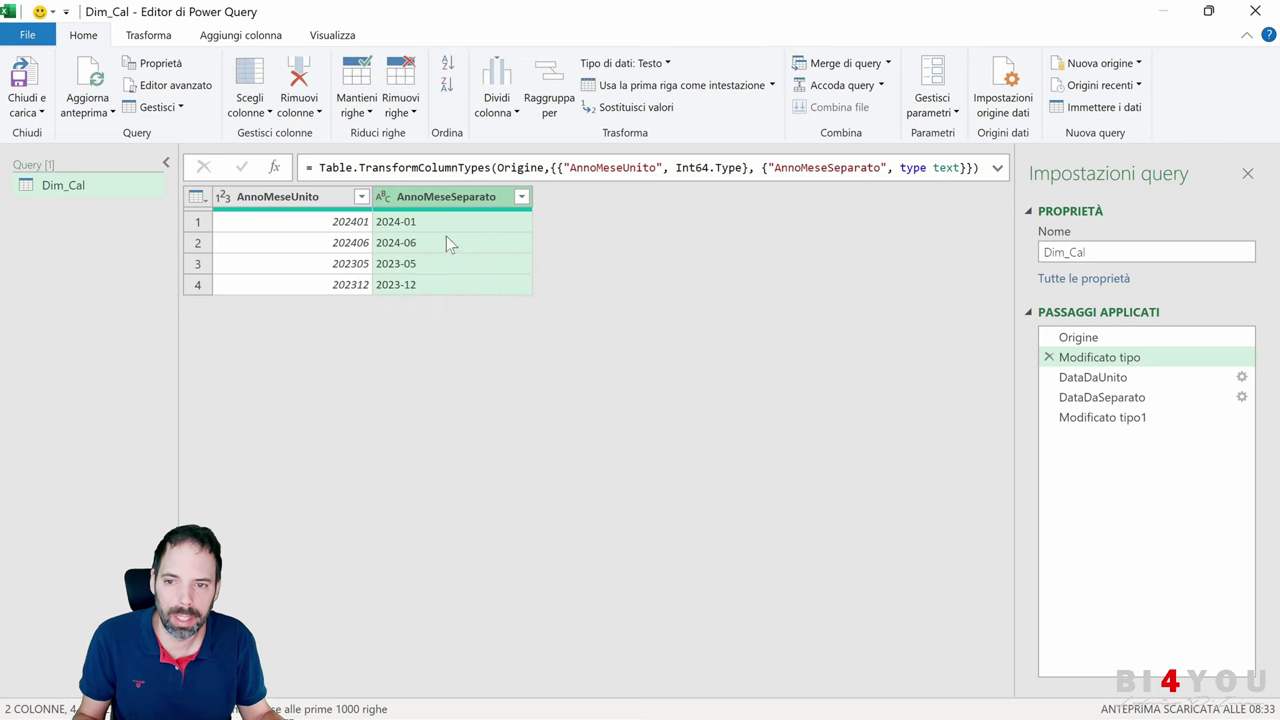
Preview the DataDaUnito step, view its formula, and cancel a trial custom column.
click(1087, 378)
click(997, 168)
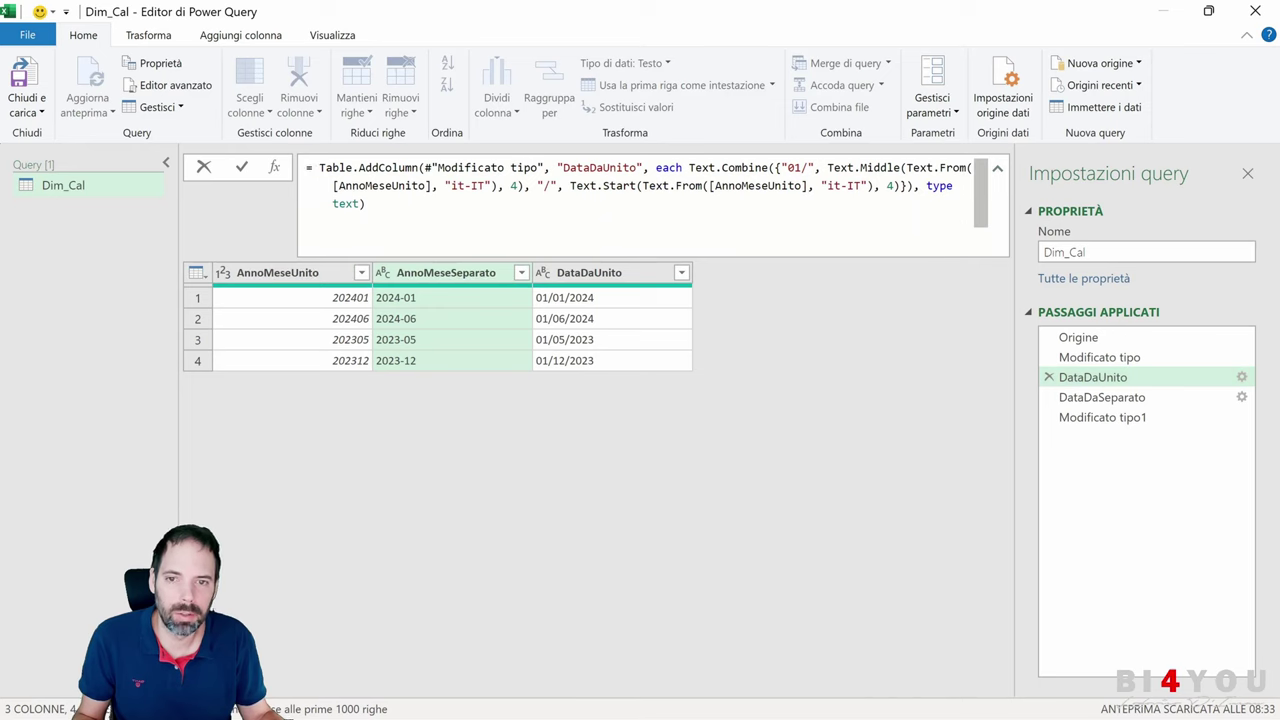
click(258, 36)
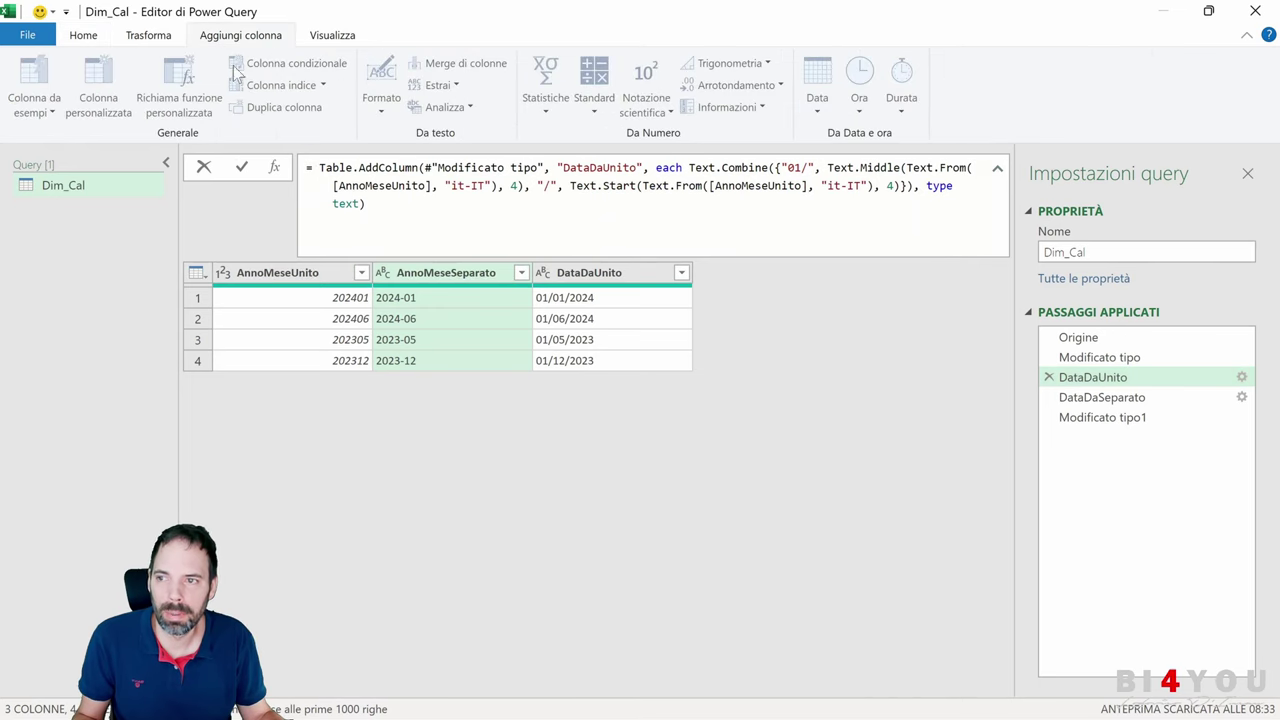
click(726, 435)
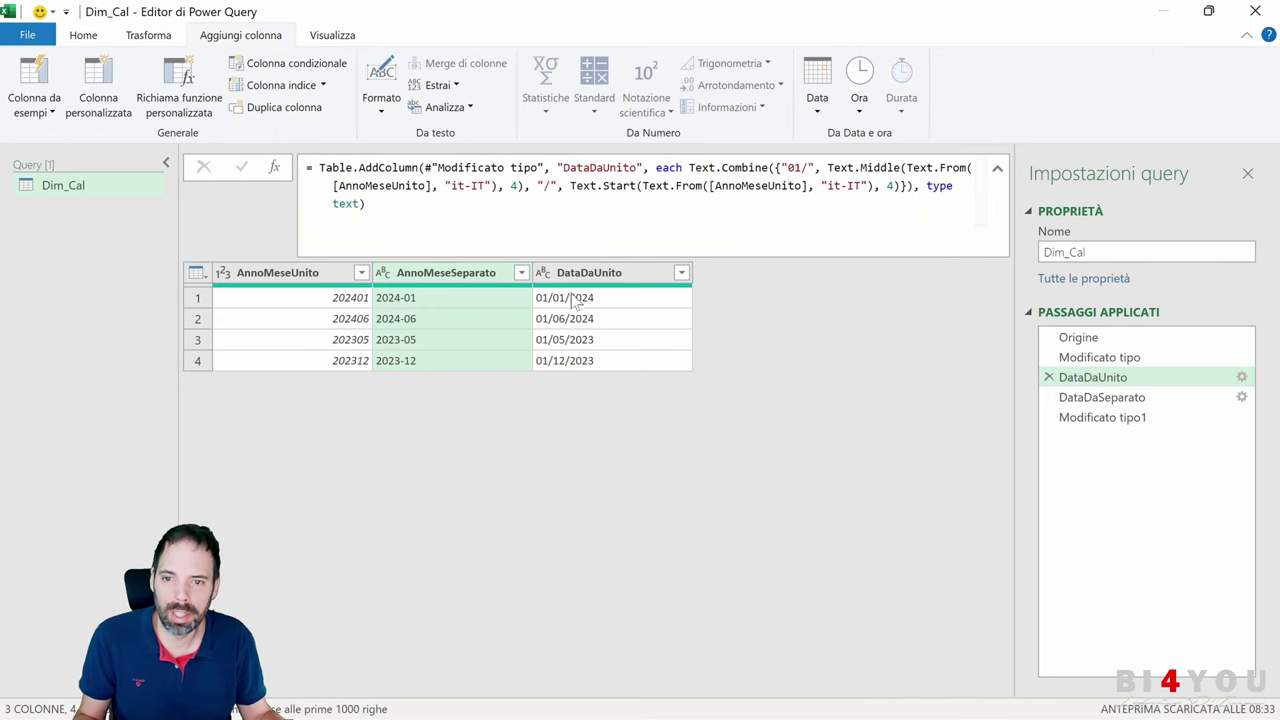
click(90, 85)
click(735, 421)
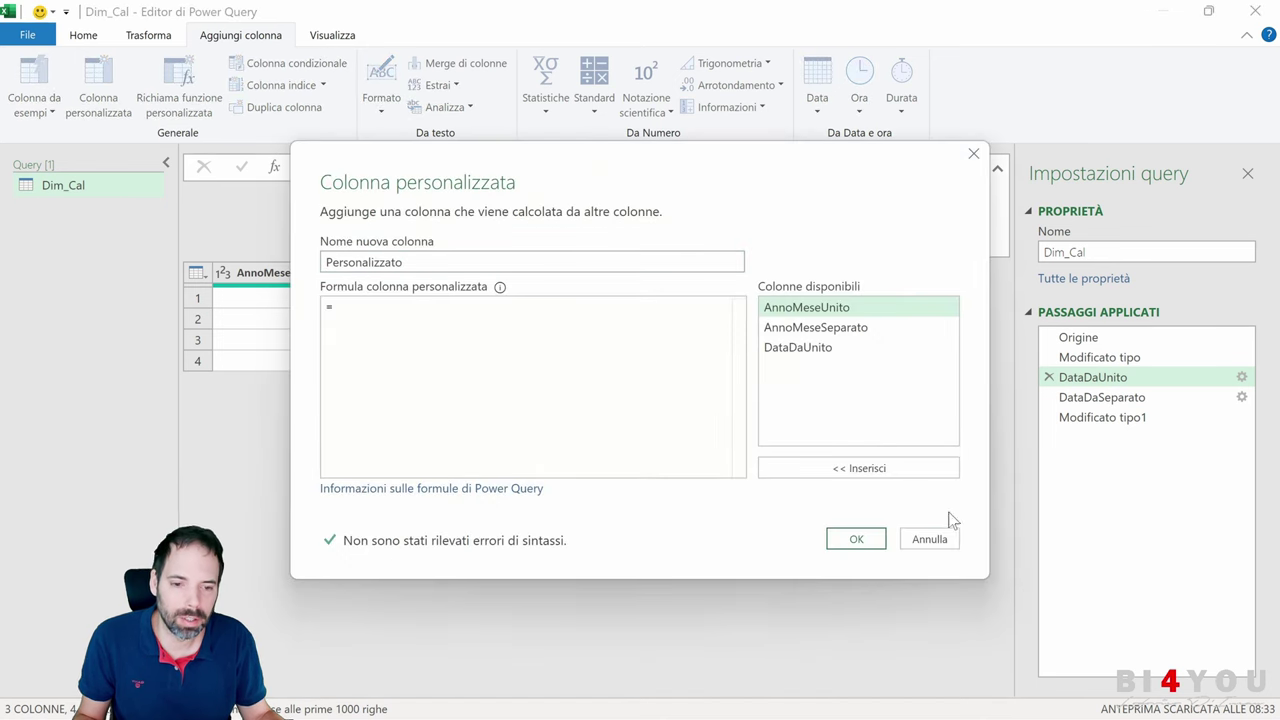
click(945, 538)
Inspect the DataDaUnito custom column formula in its settings, then select AnnoMeseUnito.
click(1241, 377)
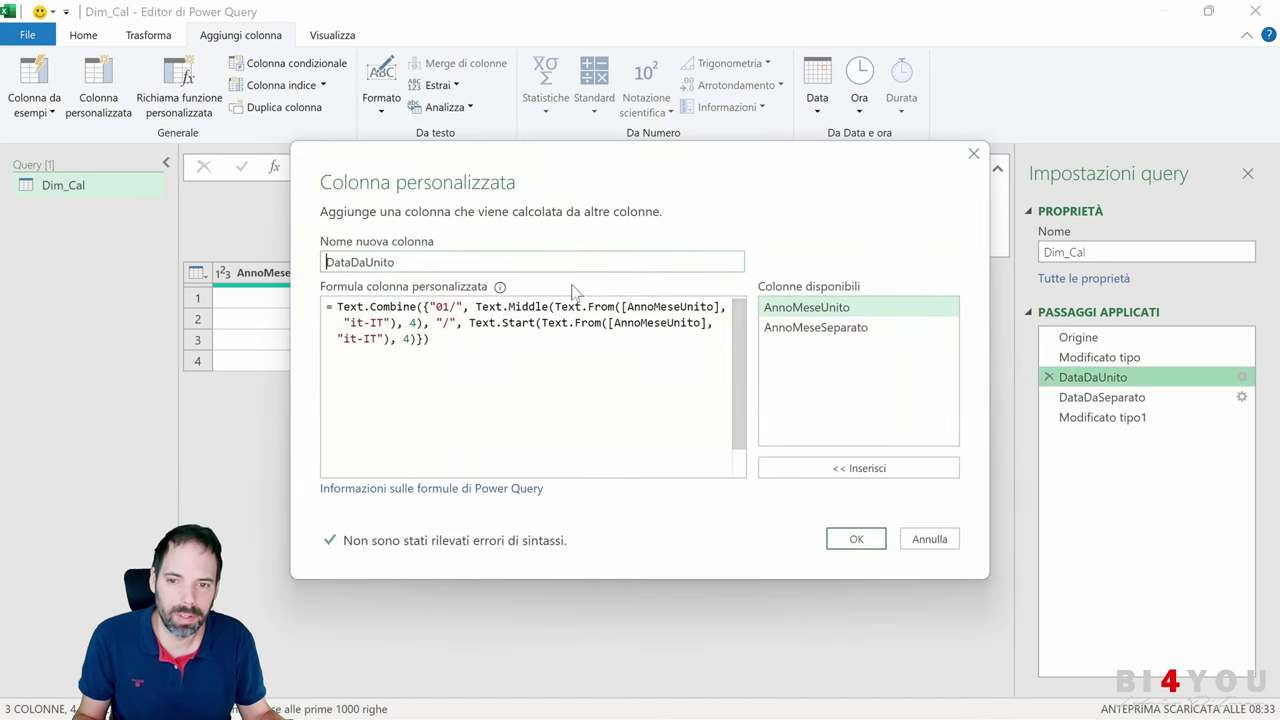
drag(432, 340, 268, 303)
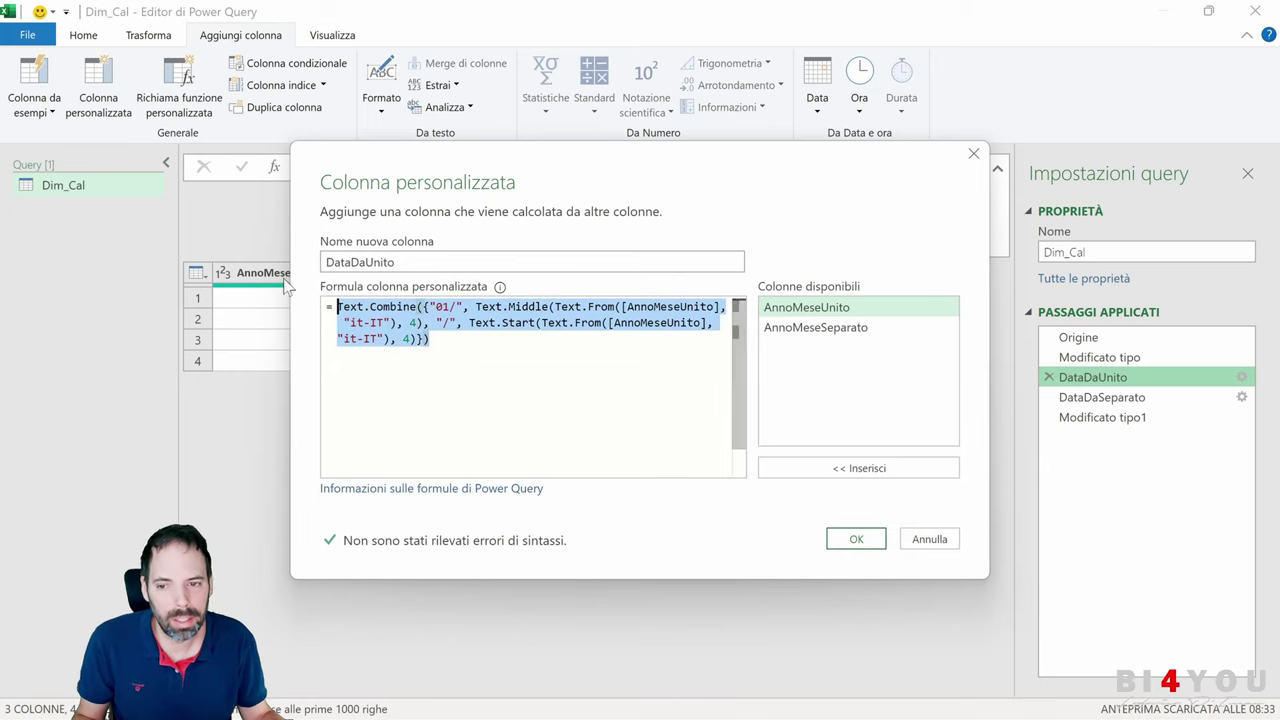
click(418, 307)
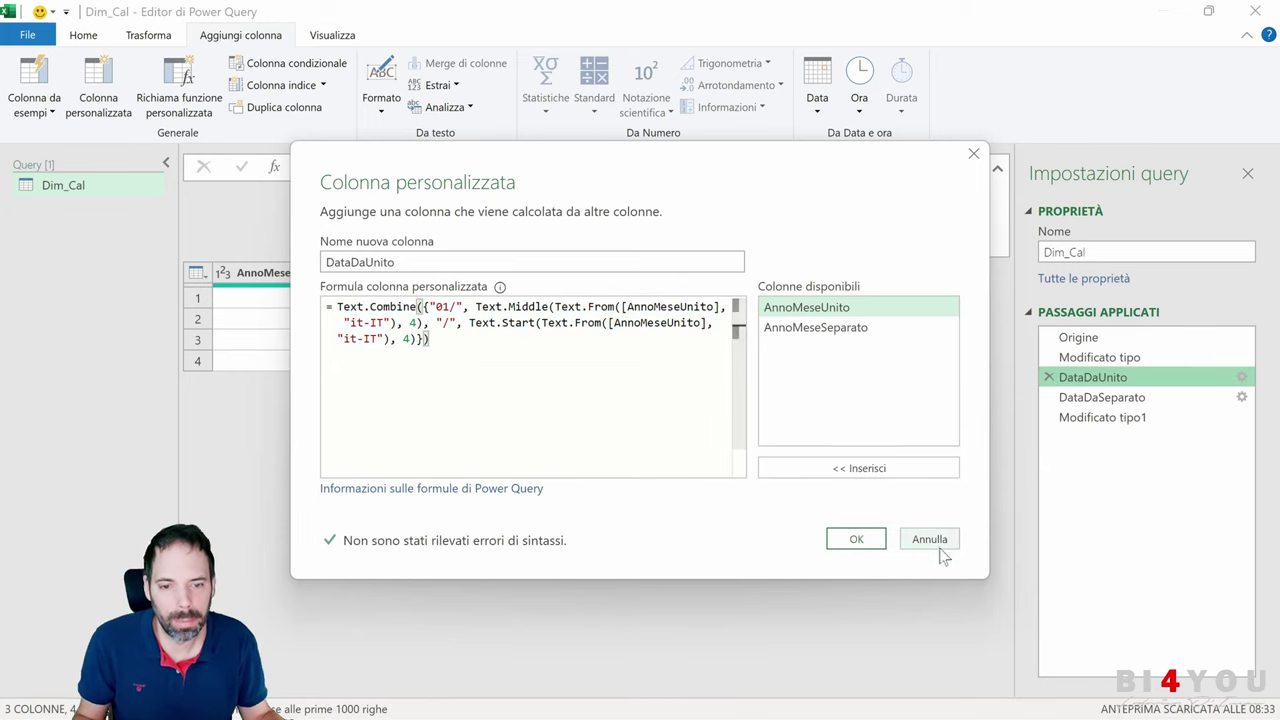
click(930, 541)
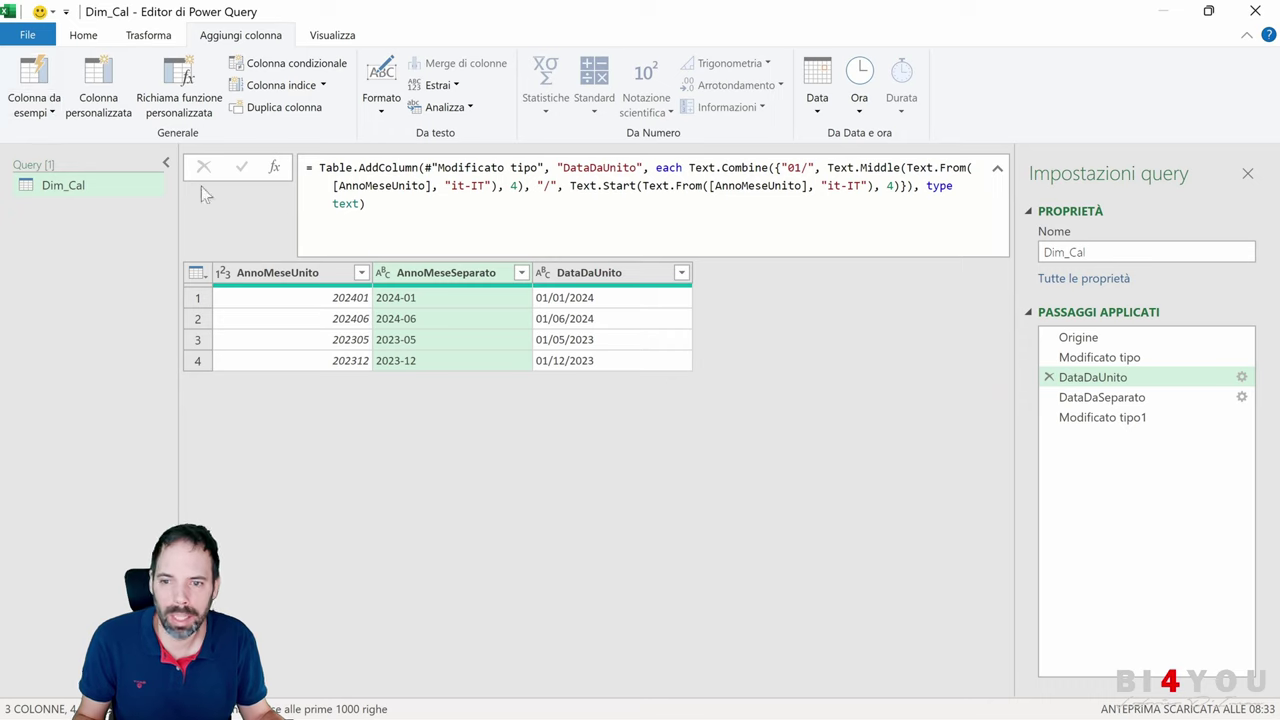
click(320, 274)
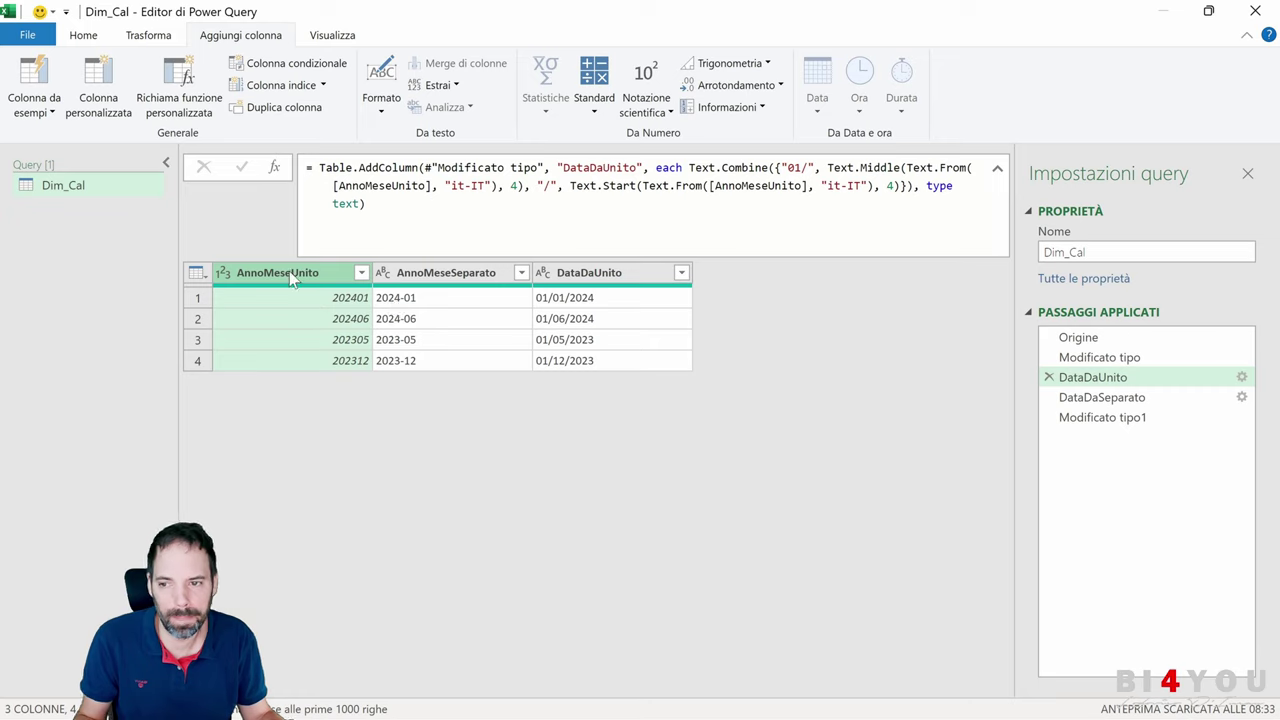
click(34, 105)
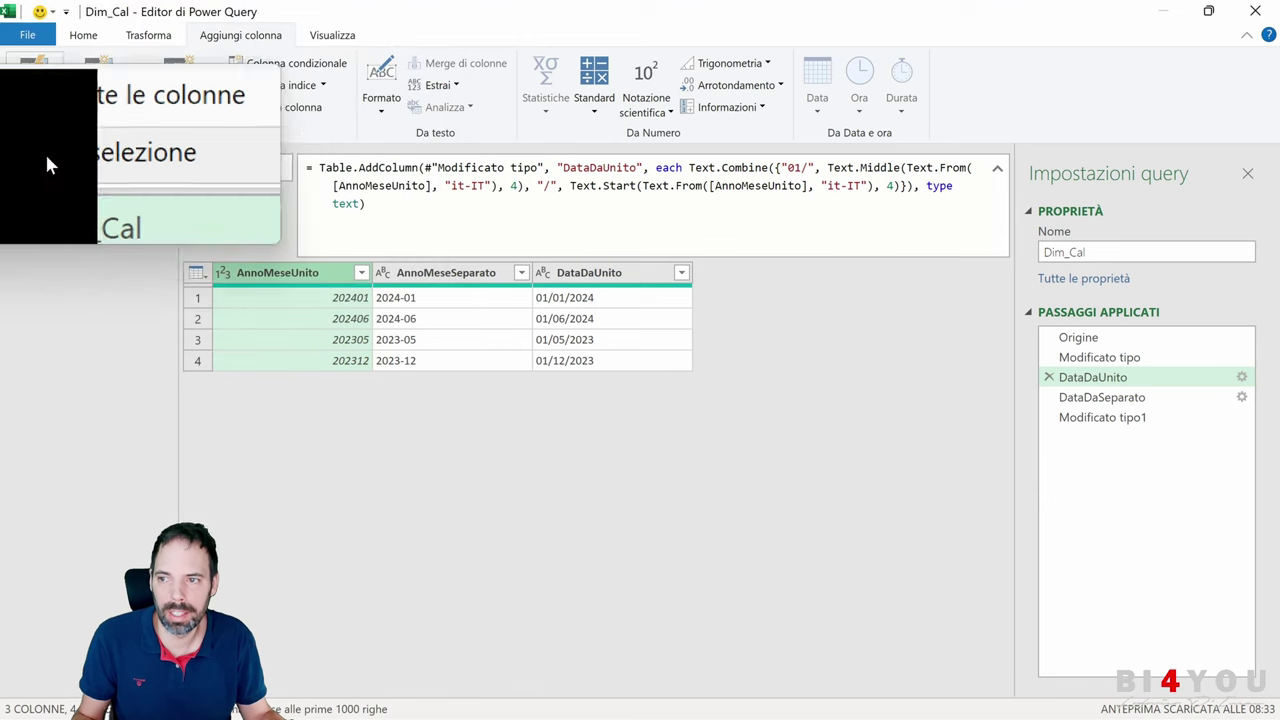
Create a Column from Examples from the selection and name it DataDaUnito2.
click(47, 163)
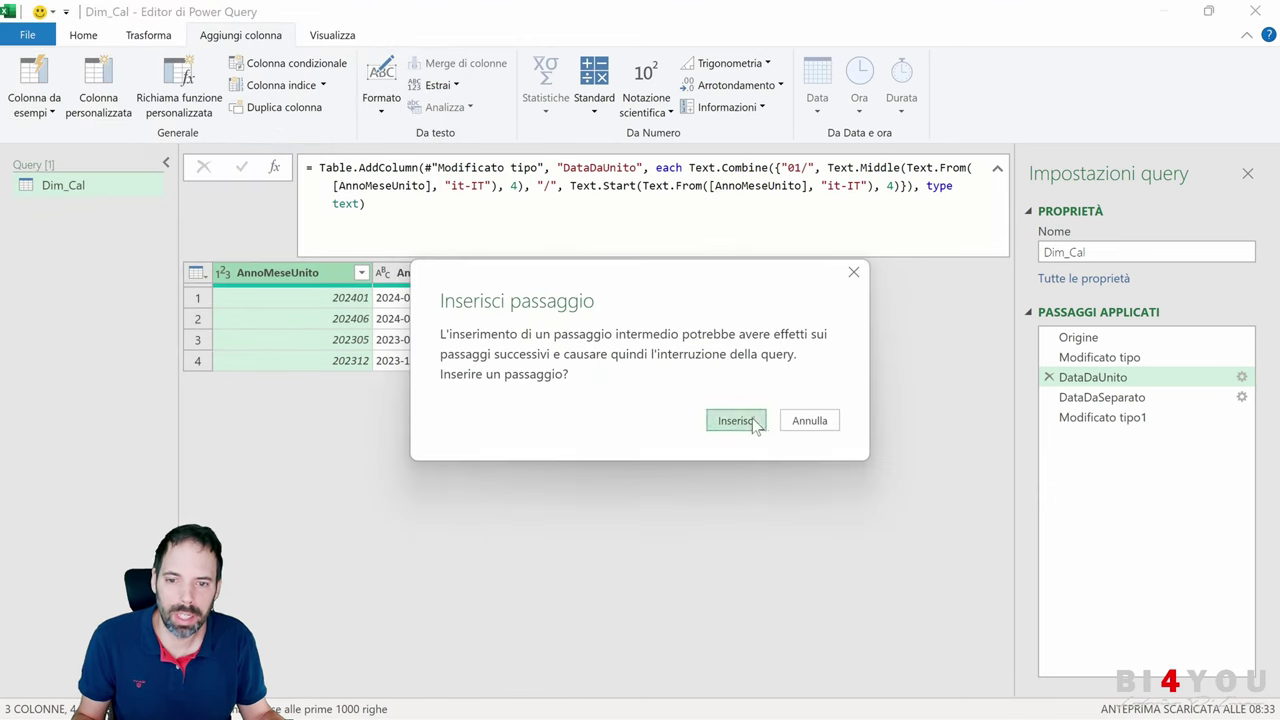
click(736, 420)
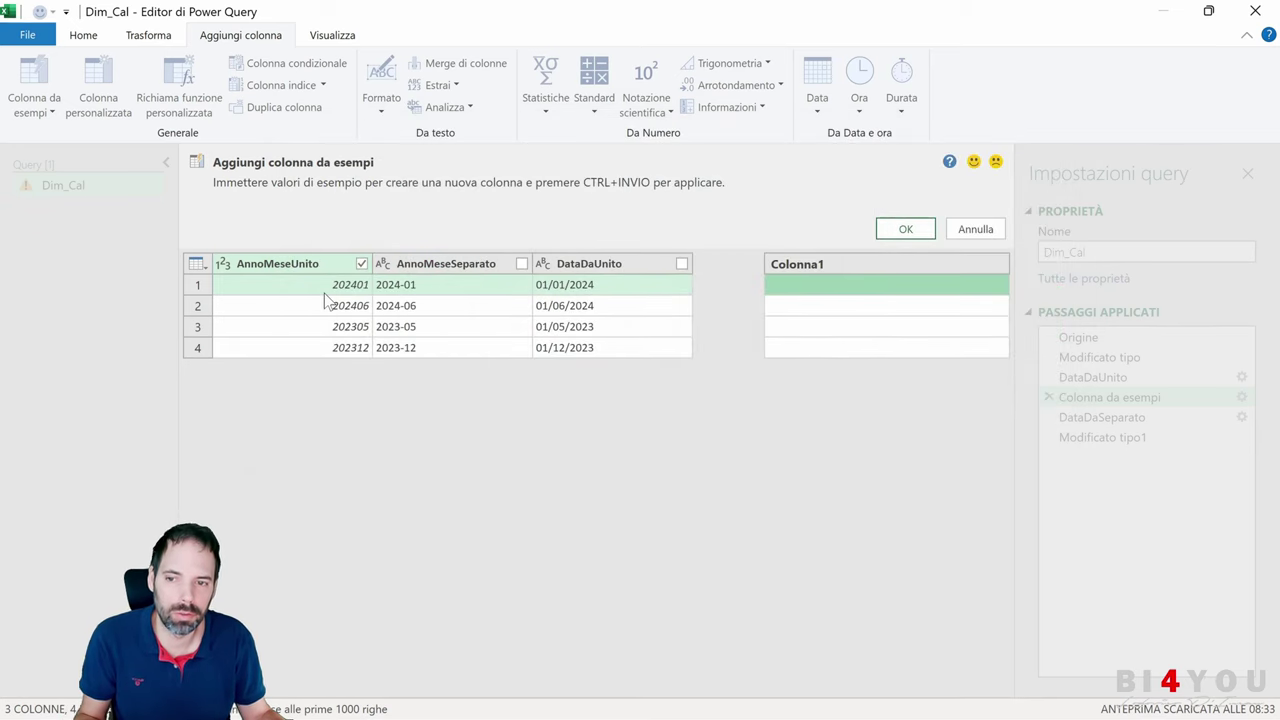
double_click(815, 265)
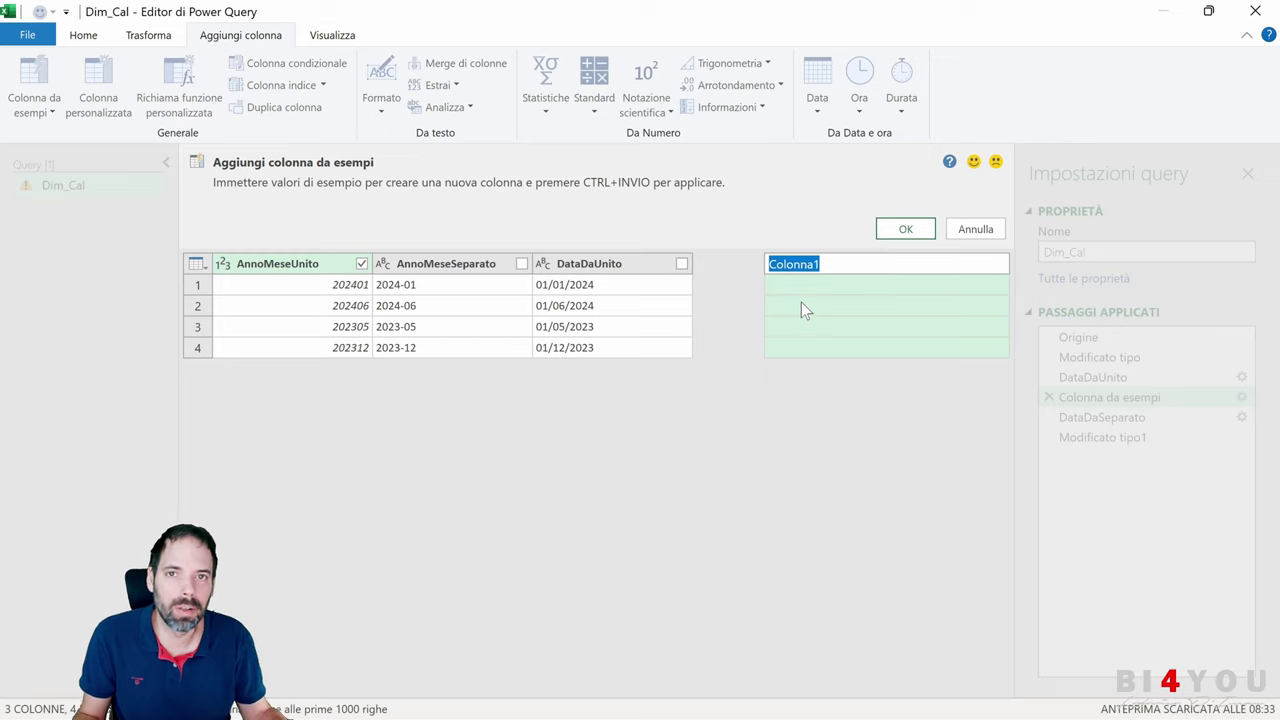
text(DataD)
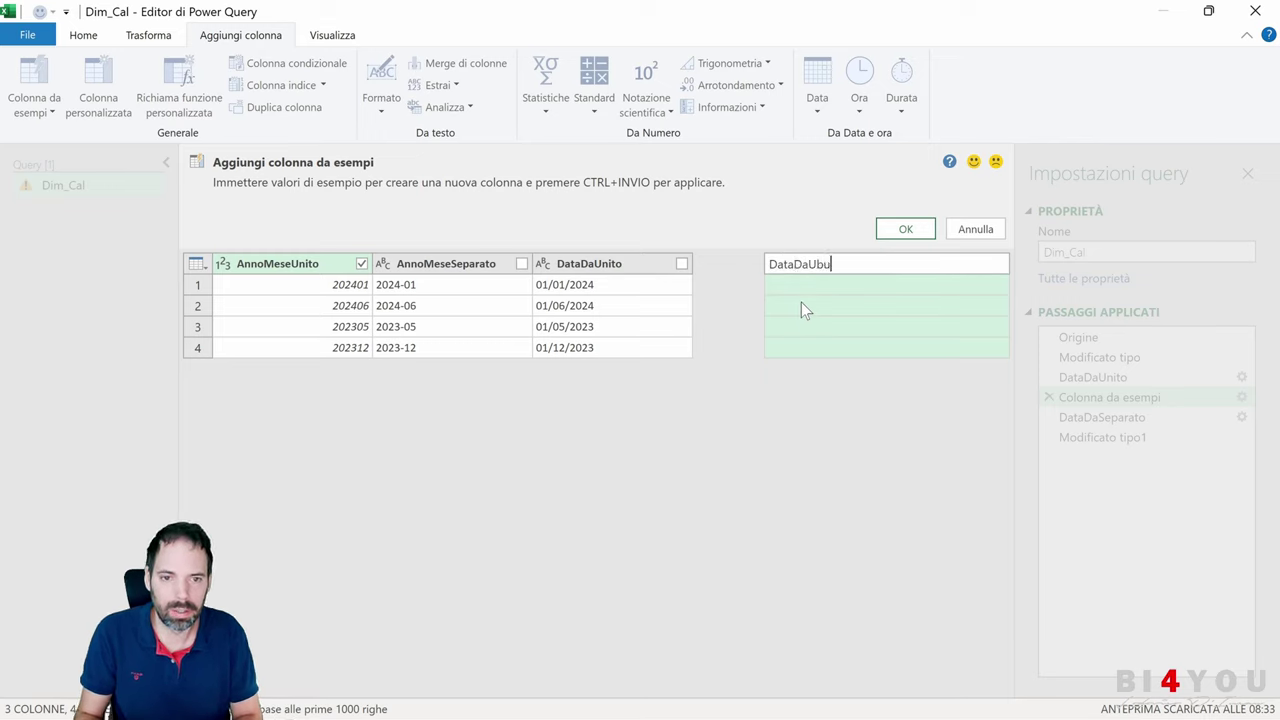
text(aUnito2)
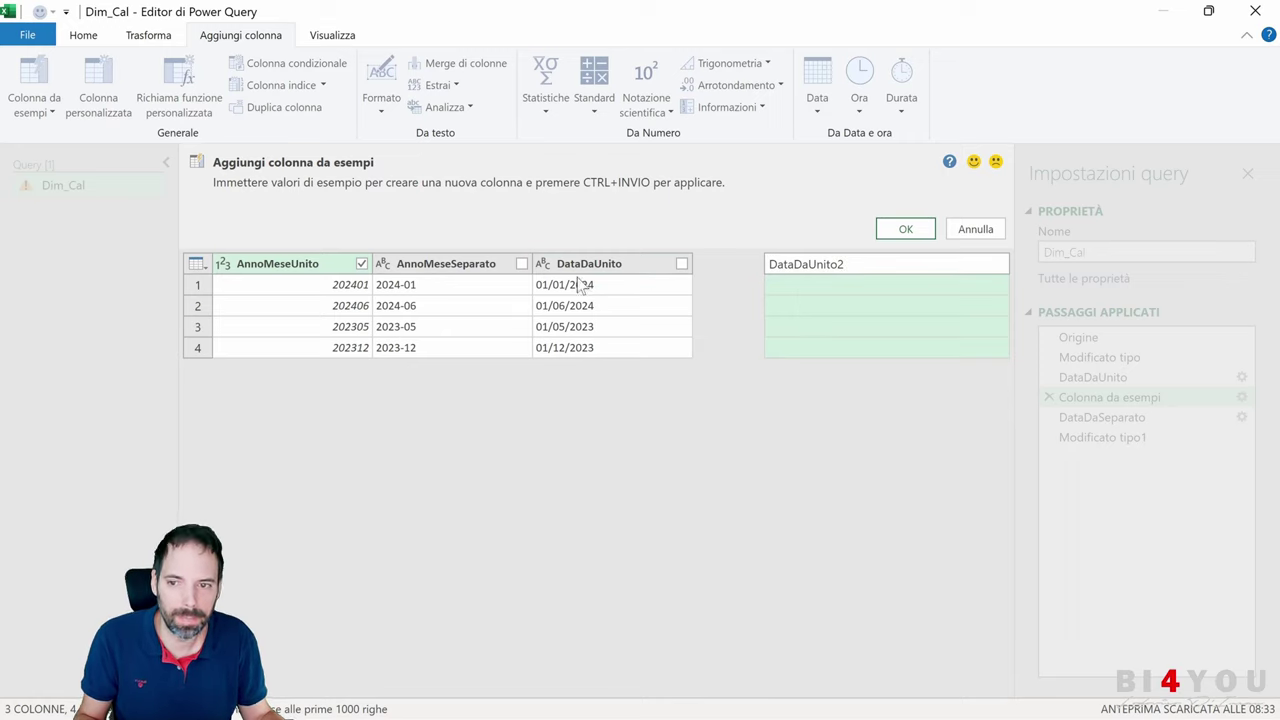
click(826, 287)
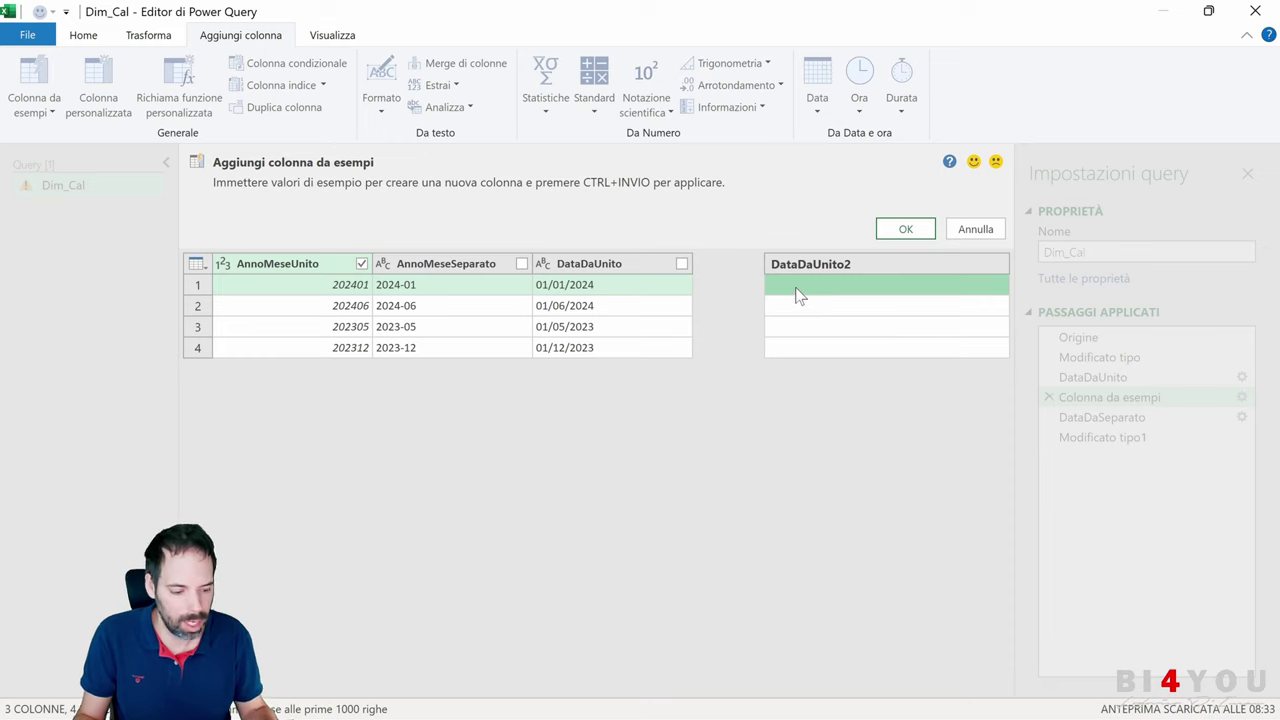
Enter example dates 01/01/2024 and 01/05/2023 and check the suggested rows.
text(01/01/2024)
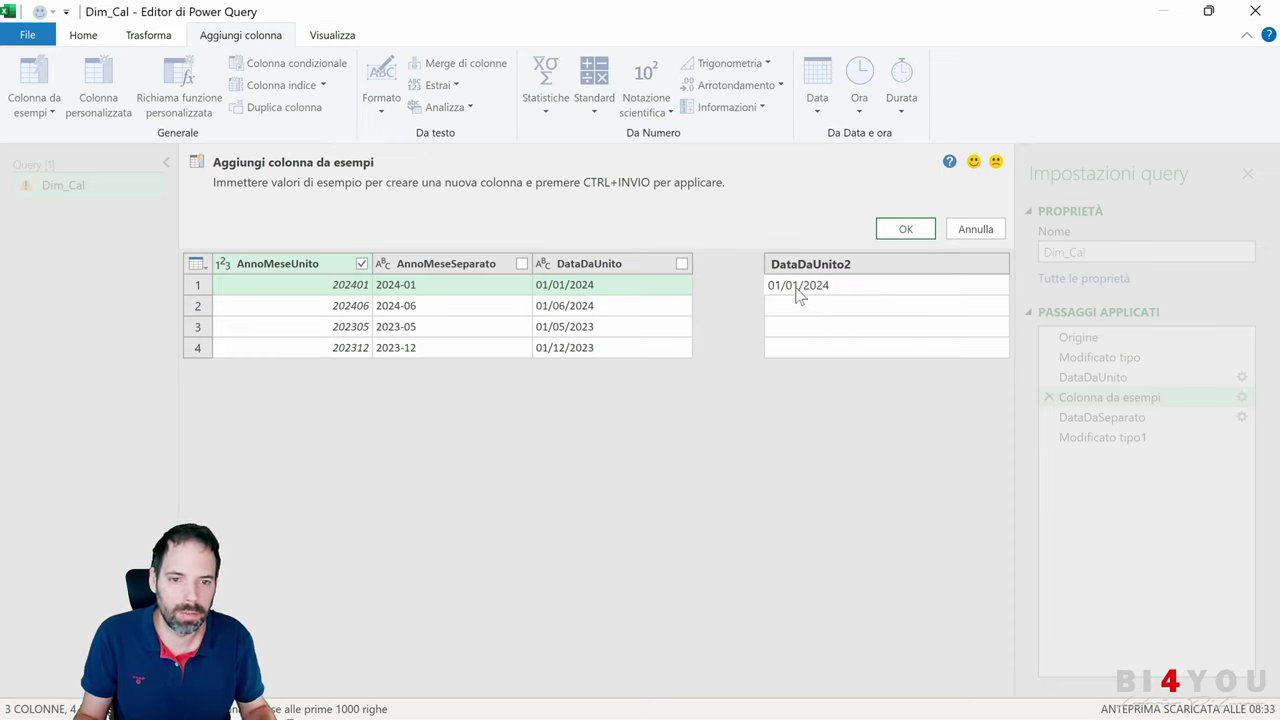
key(Return)
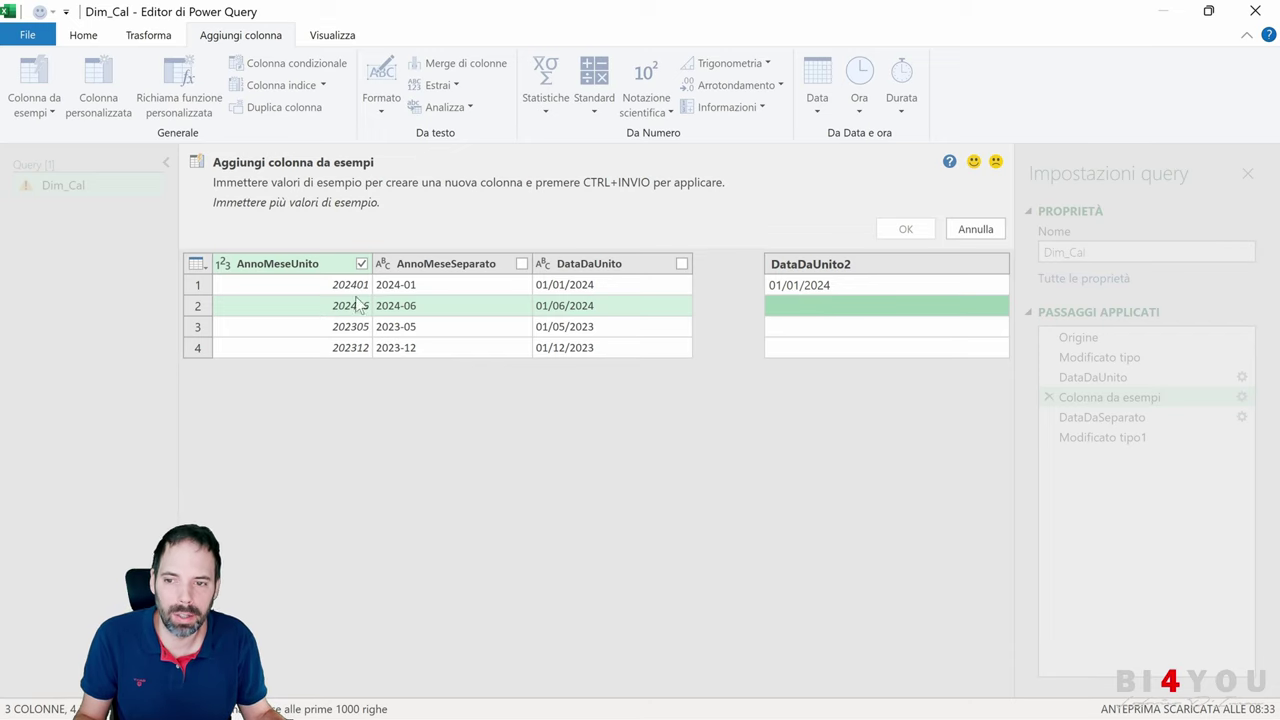
click(818, 327)
text(01/05/2023)
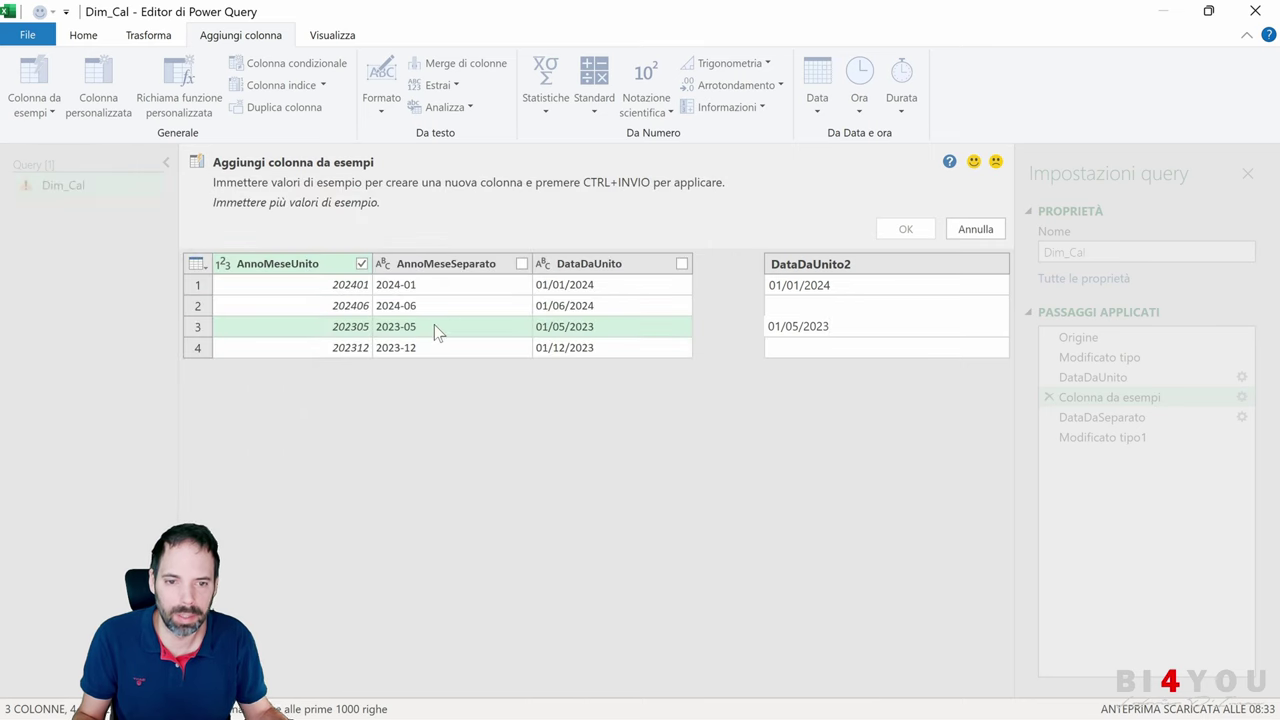
key(Return)
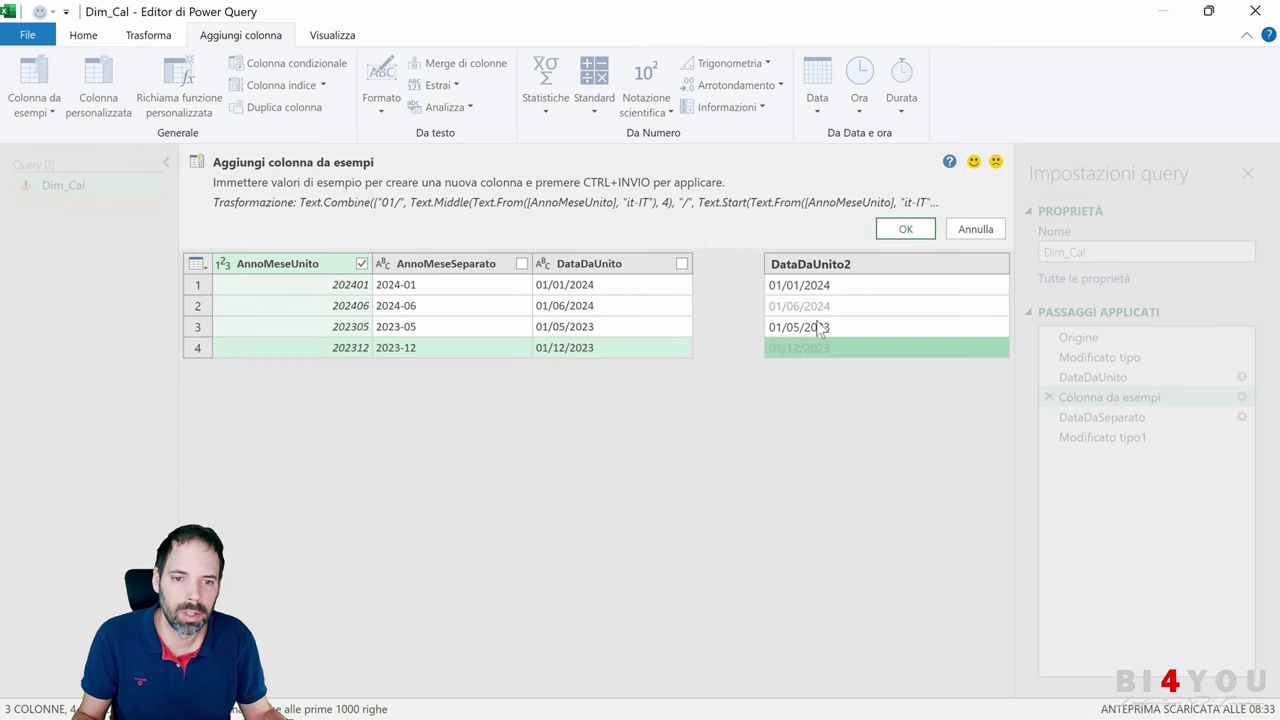
click(816, 306)
click(815, 347)
click(820, 308)
click(820, 348)
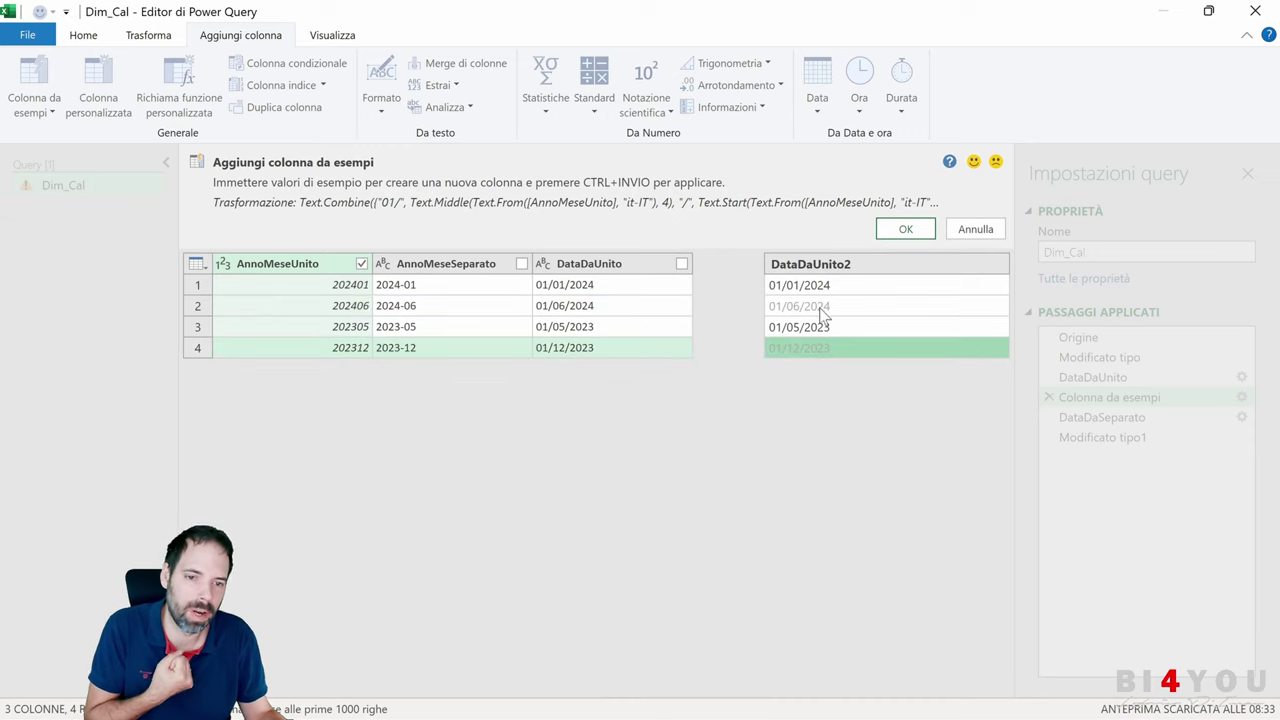
click(820, 310)
click(818, 349)
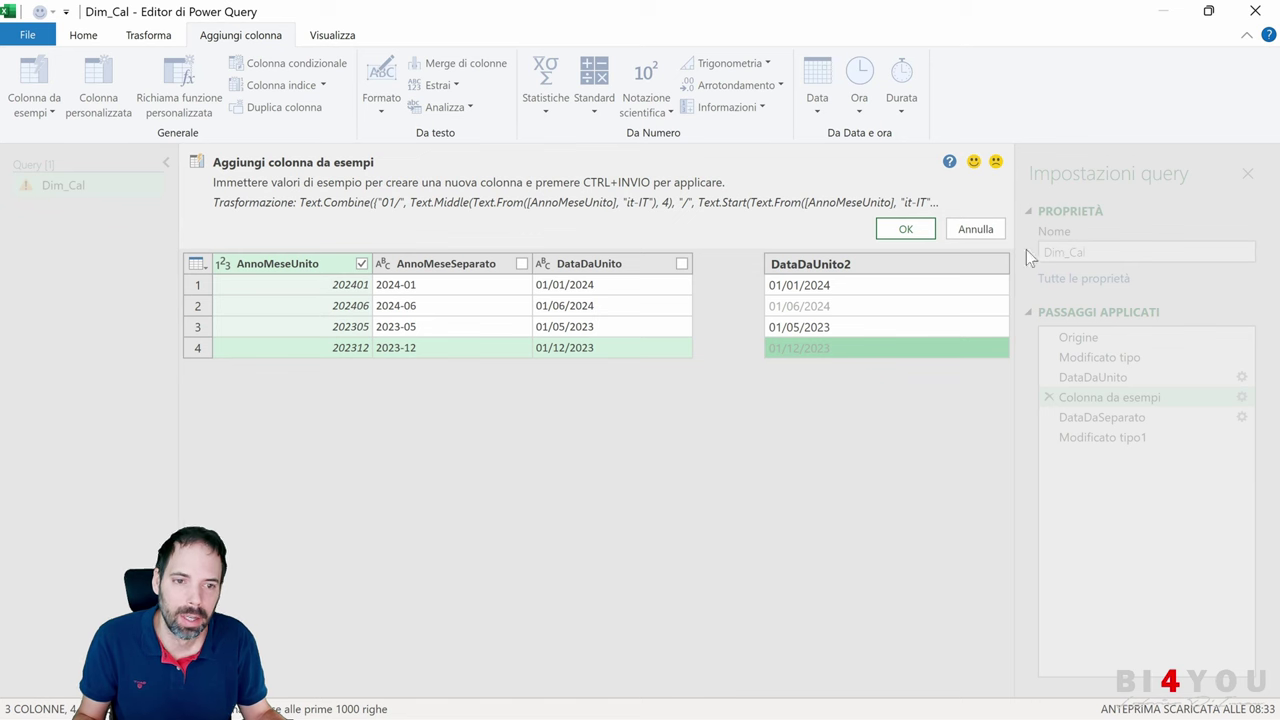
click(975, 230)
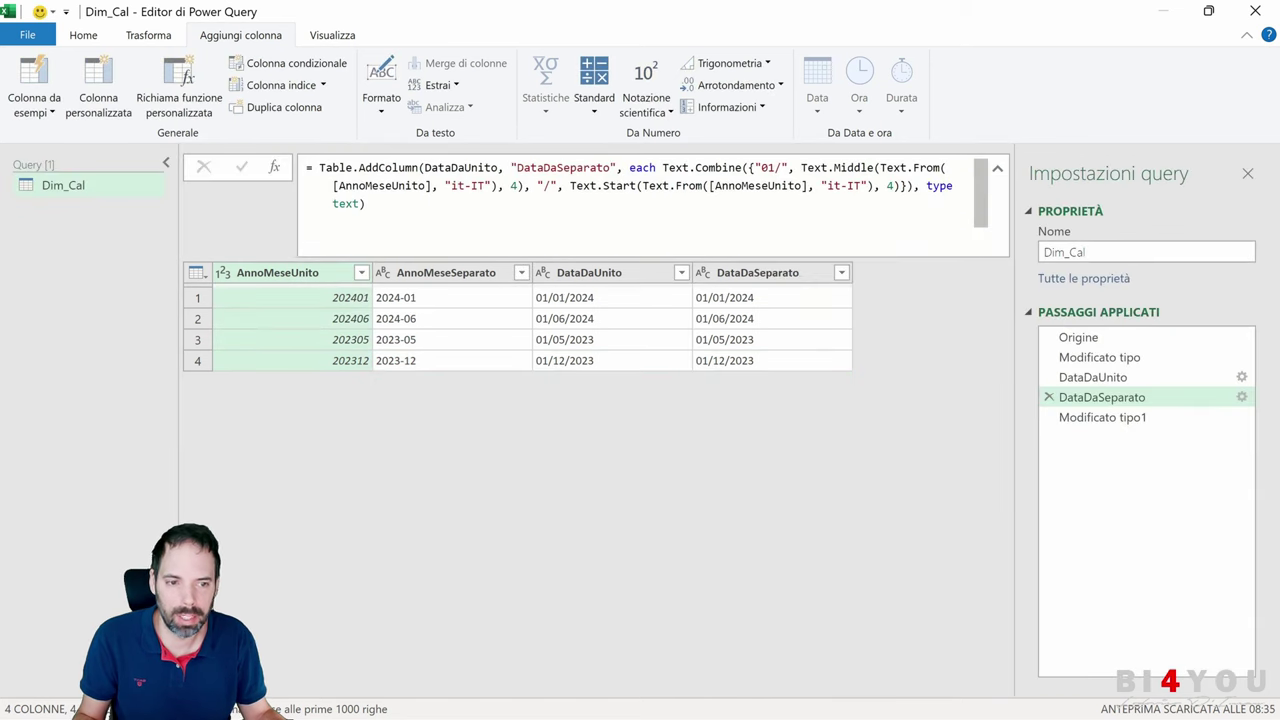
click(1238, 384)
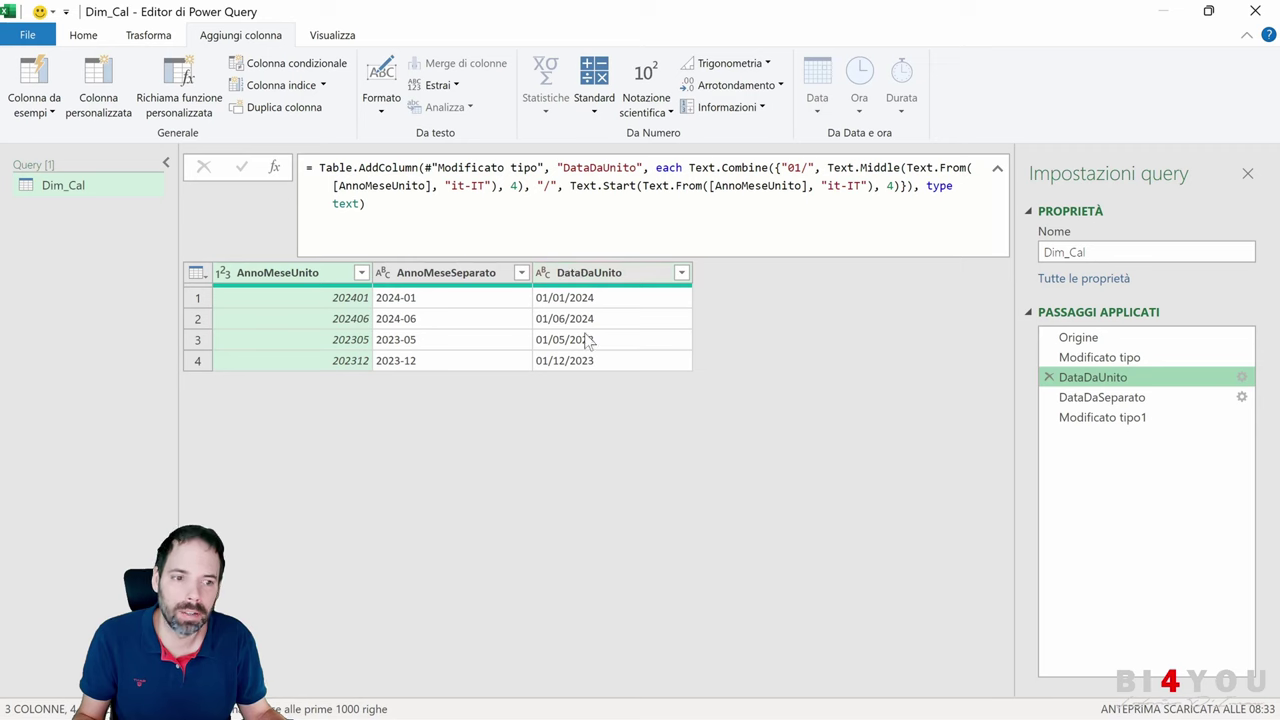
click(1104, 399)
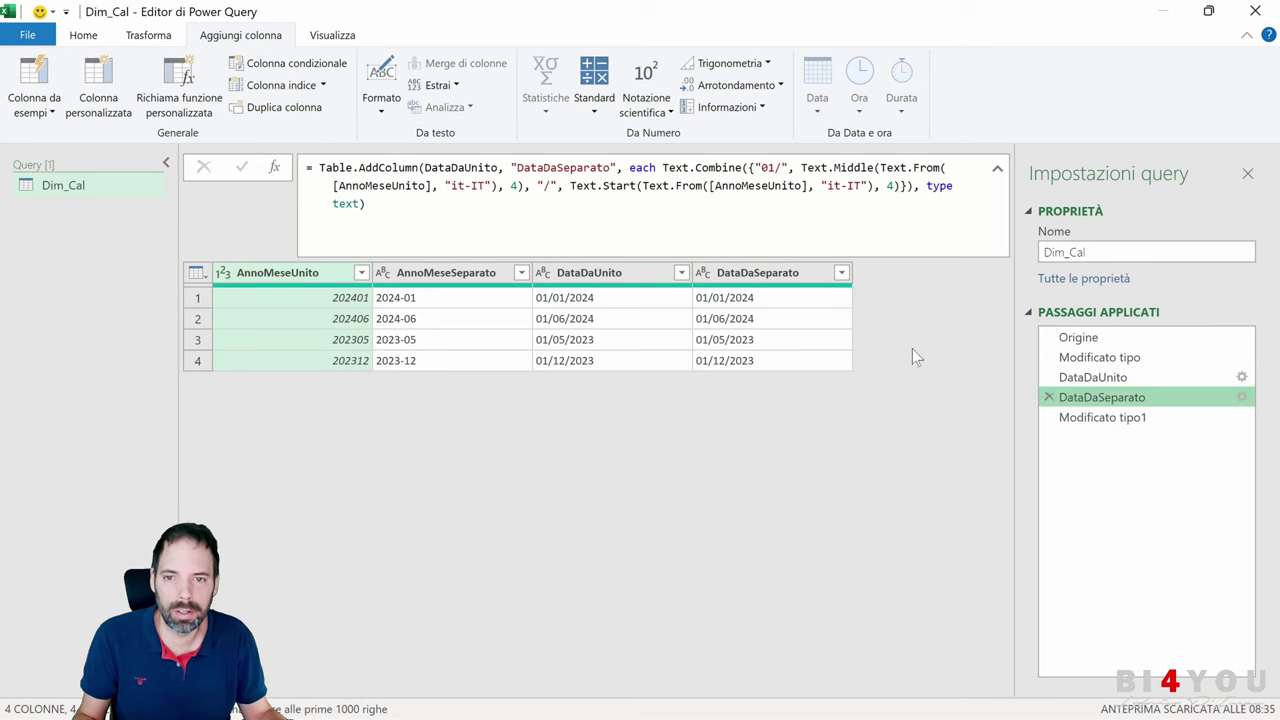
click(453, 283)
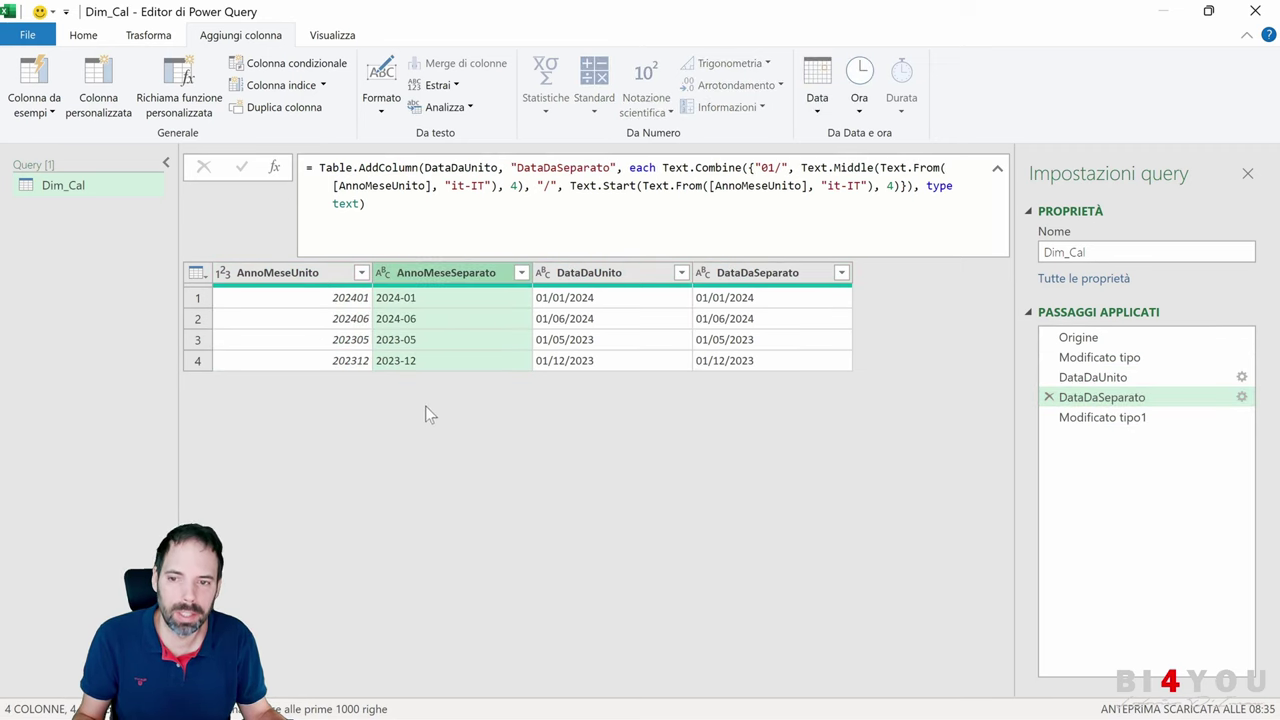
click(34, 106)
click(679, 421)
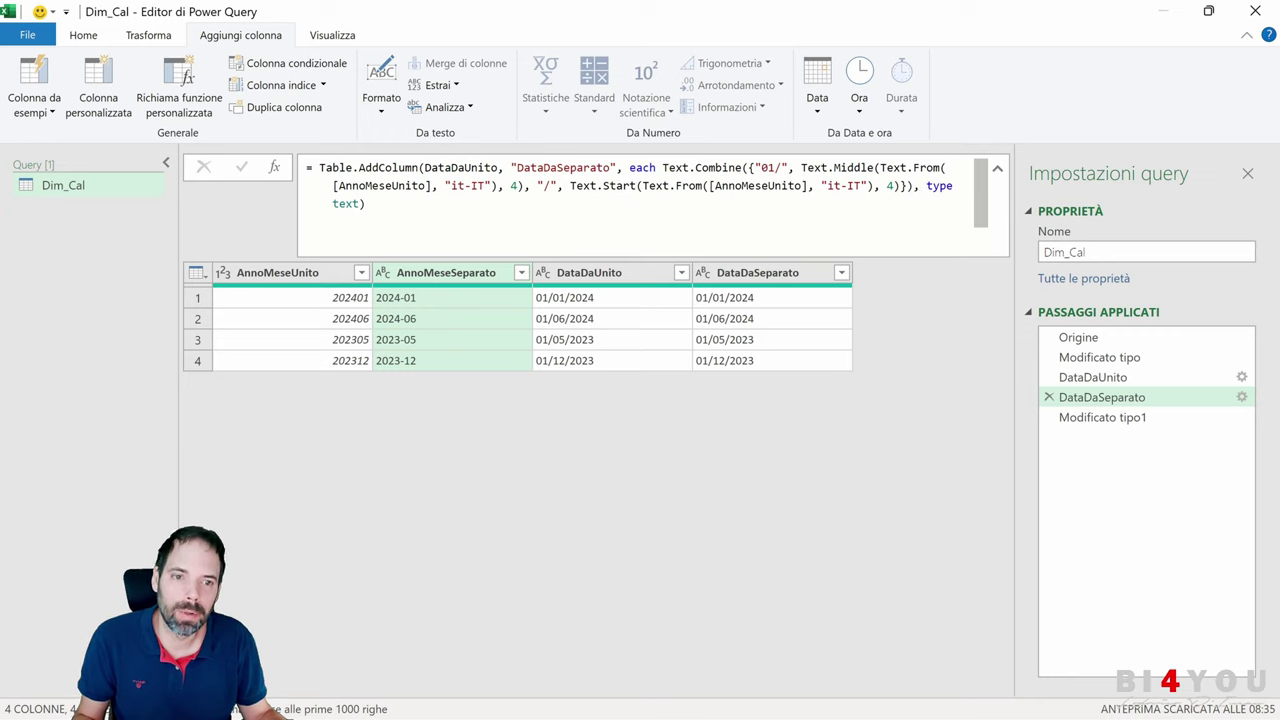
double_click(939, 186)
double_click(346, 203)
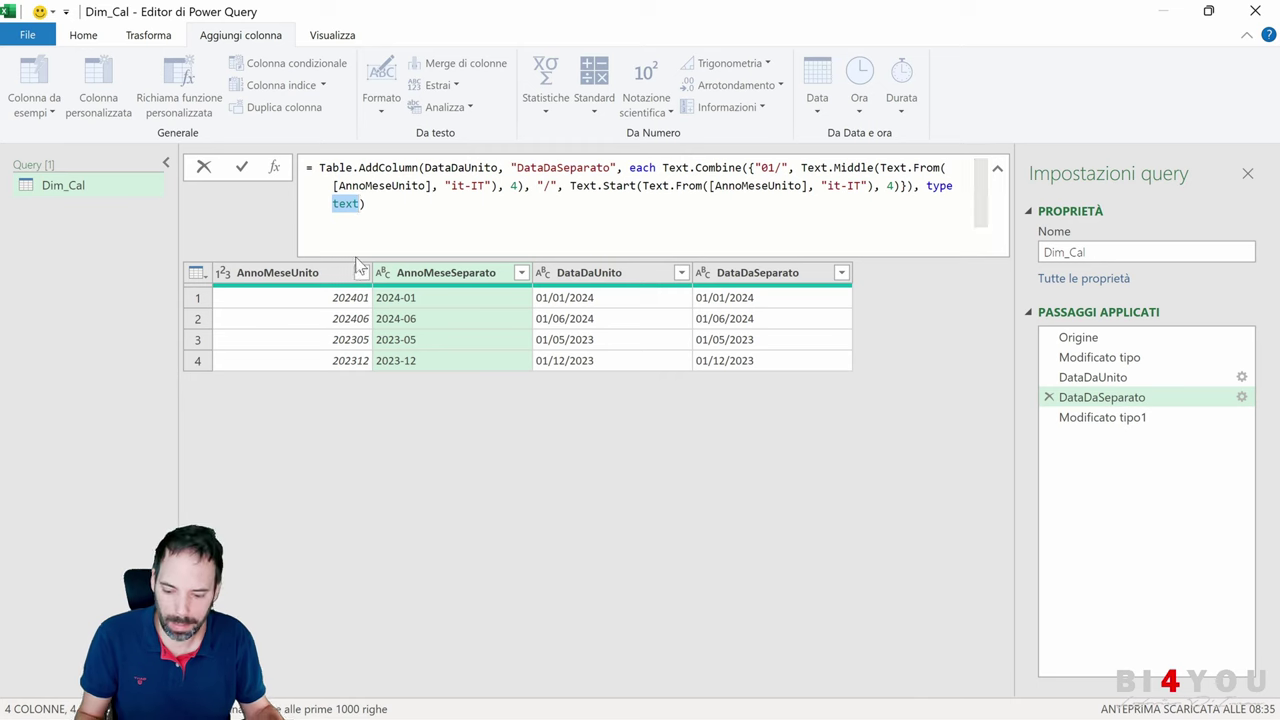
text(date)
key(Escape)
key(Escape)
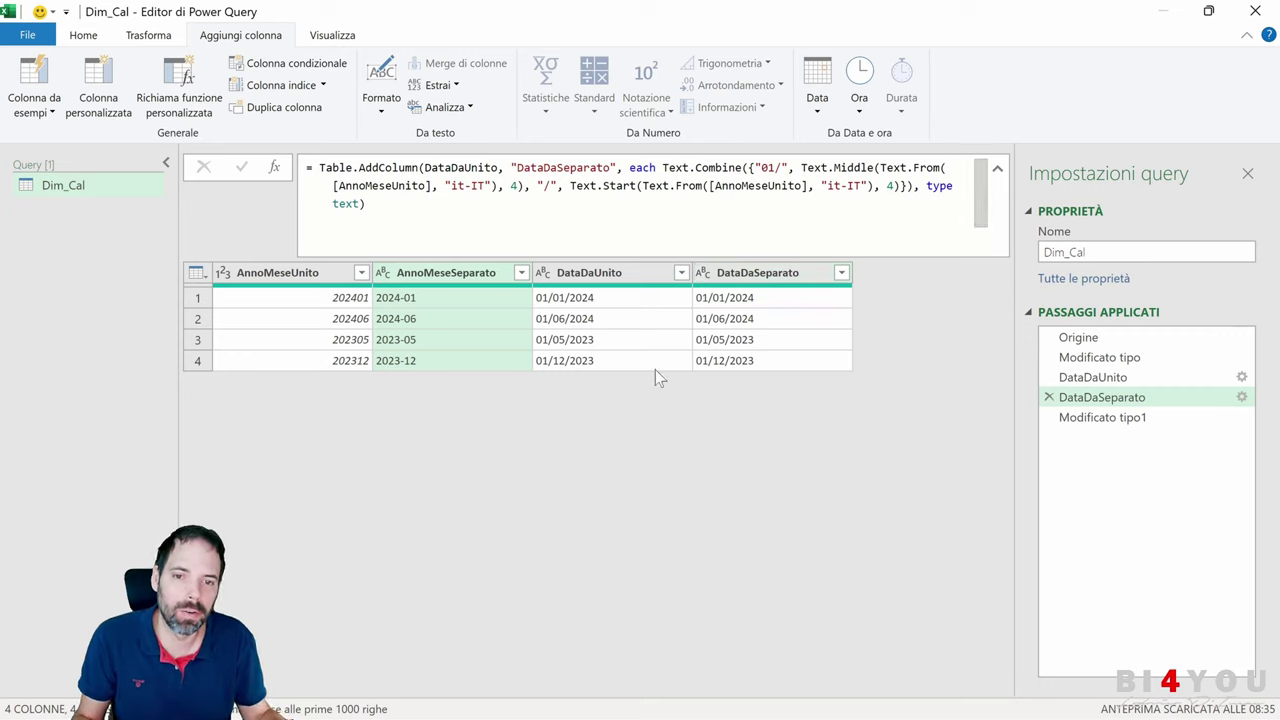
Set DataDaUnito and DataDaSeparato to the Data type, then close the editor discarding changes.
click(632, 271)
ctrl+click(754, 282)
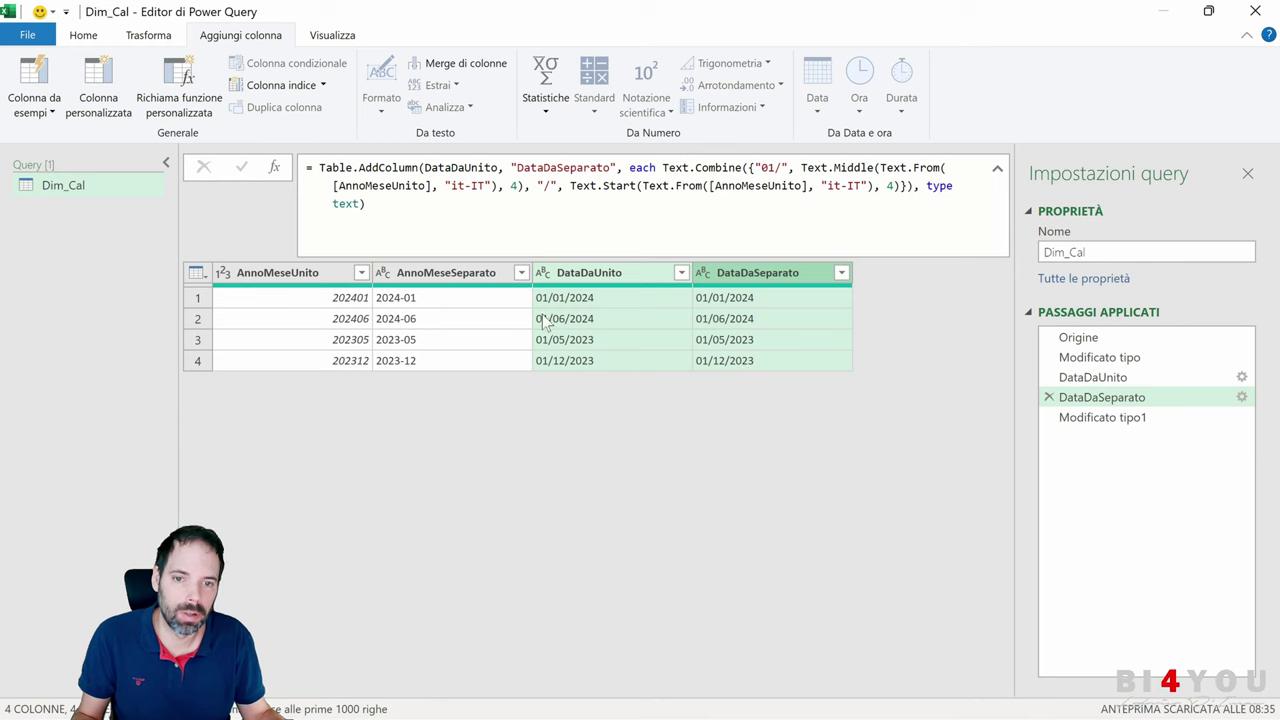
right_click(585, 272)
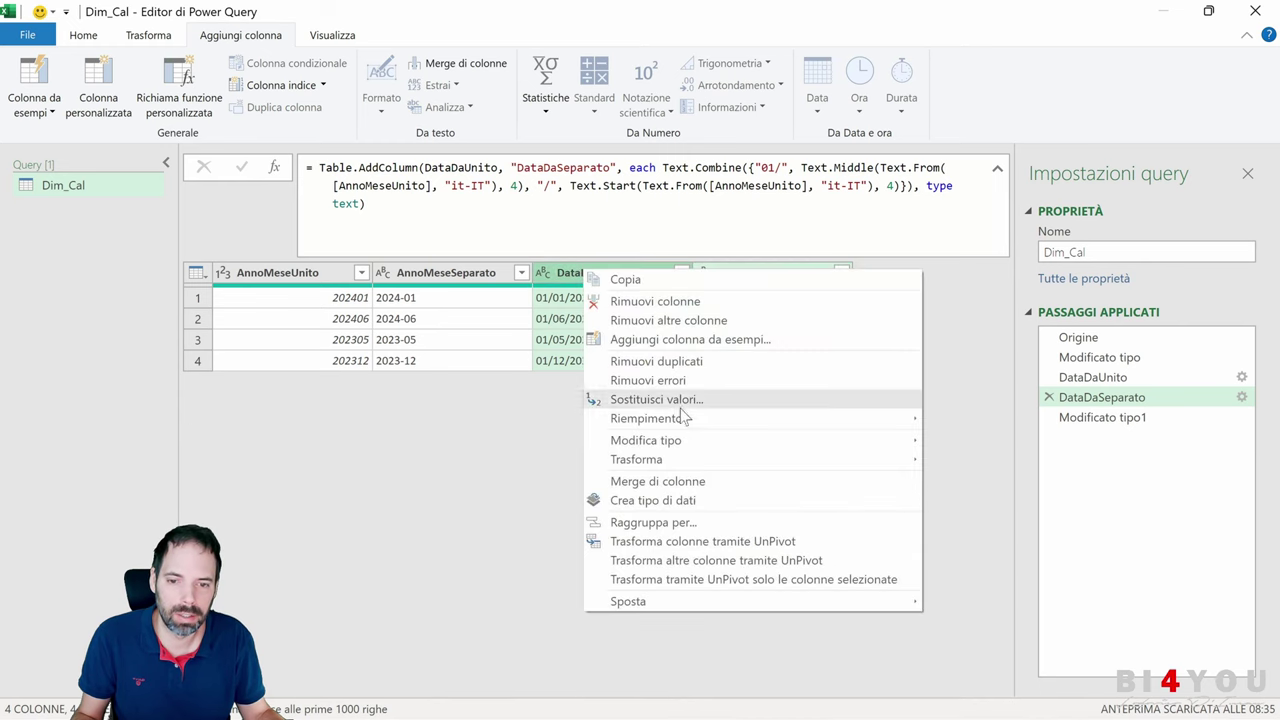
mouse_move(673, 459)
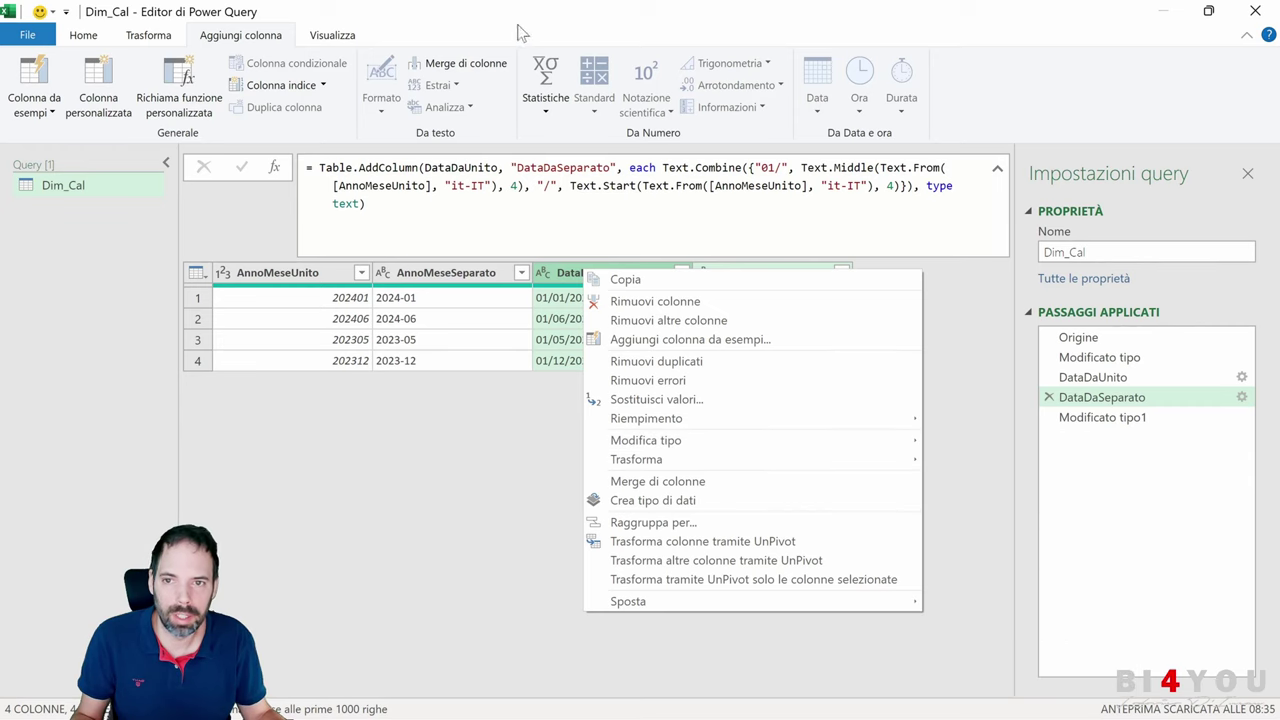
click(157, 40)
click(83, 35)
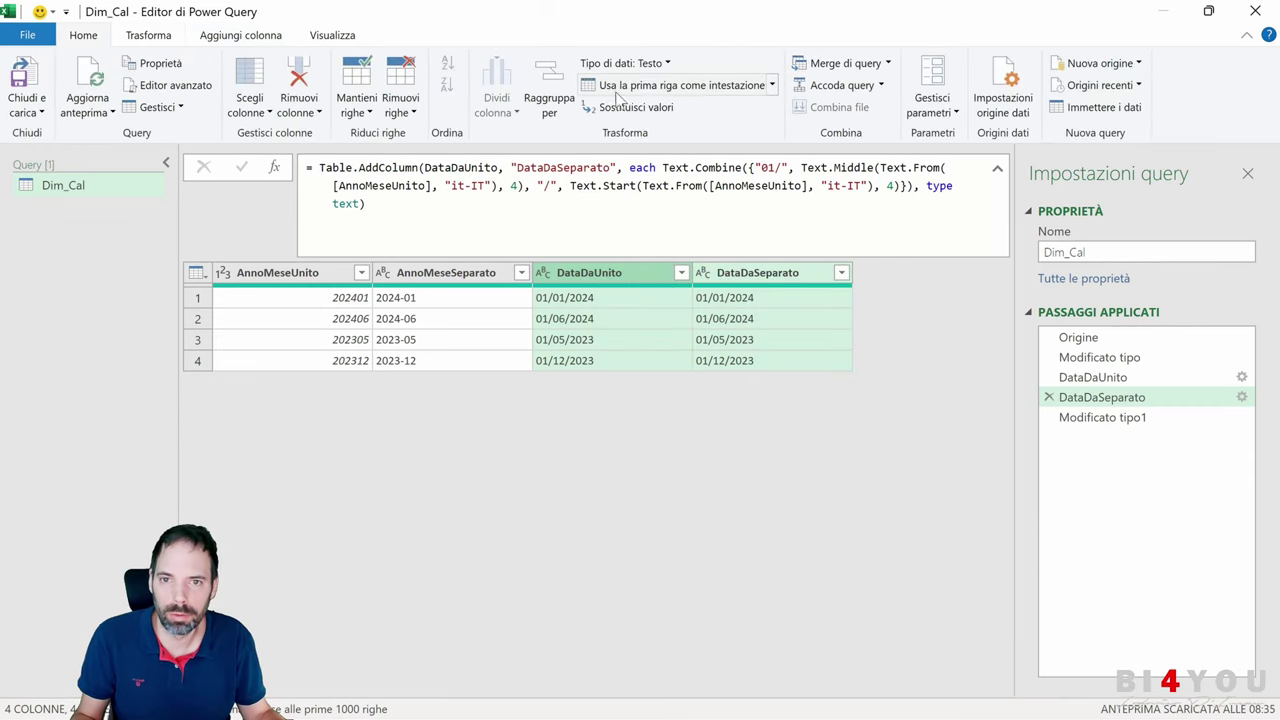
click(628, 63)
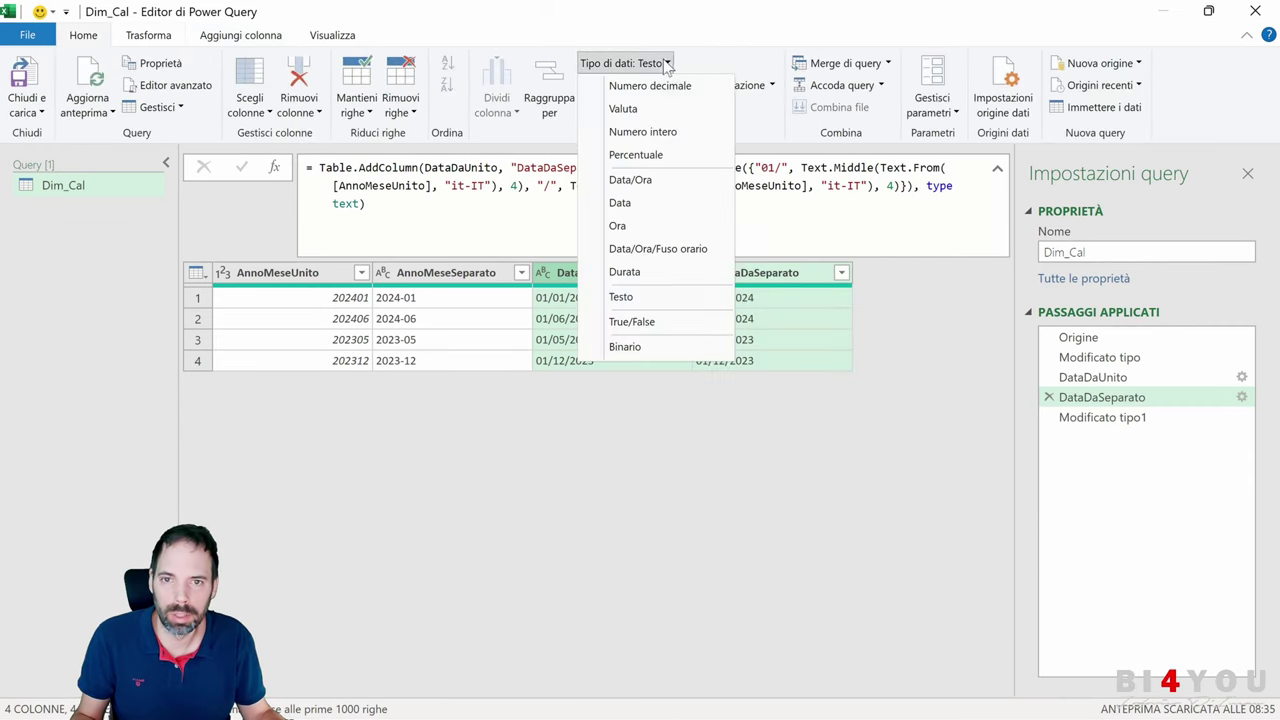
click(648, 207)
click(735, 421)
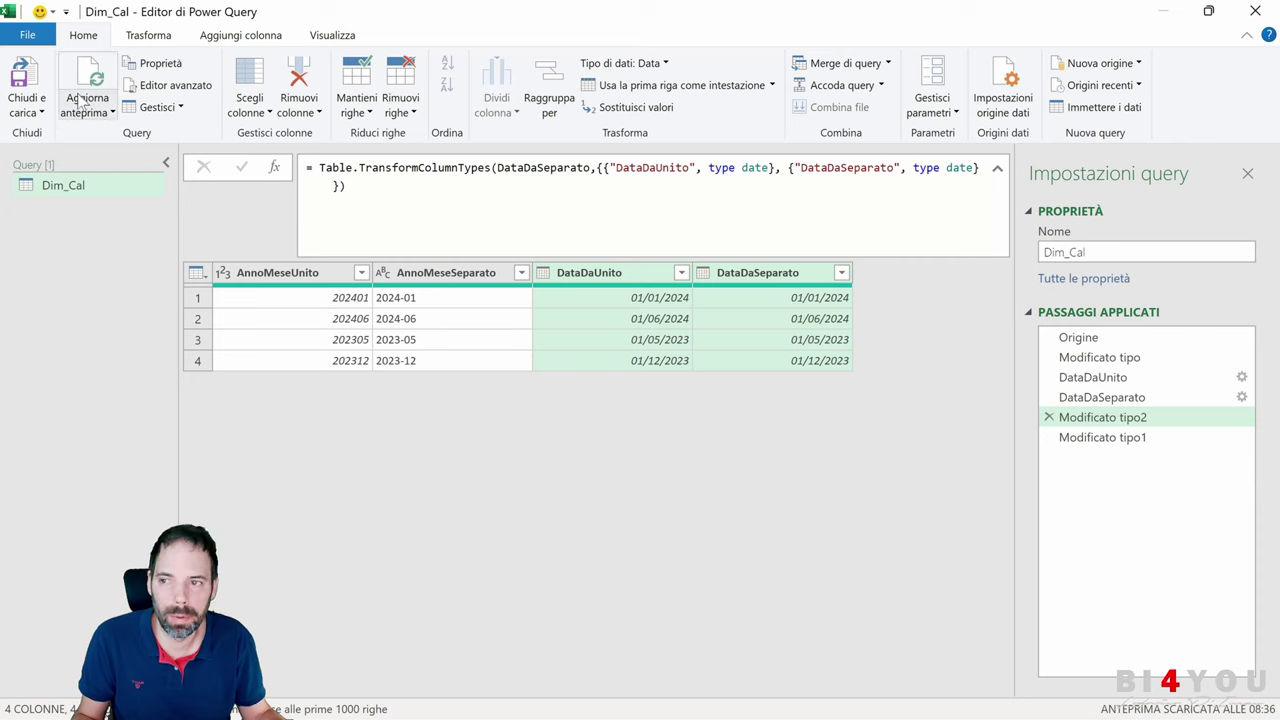
click(1255, 11)
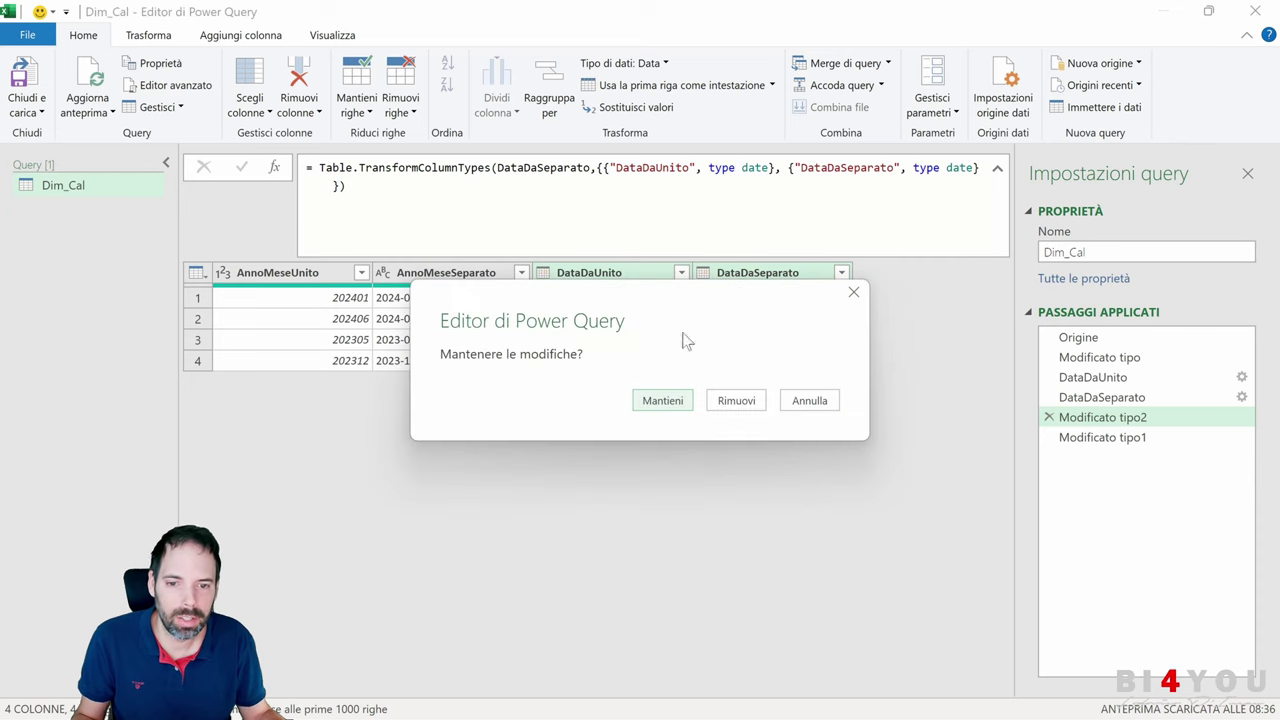
click(736, 401)
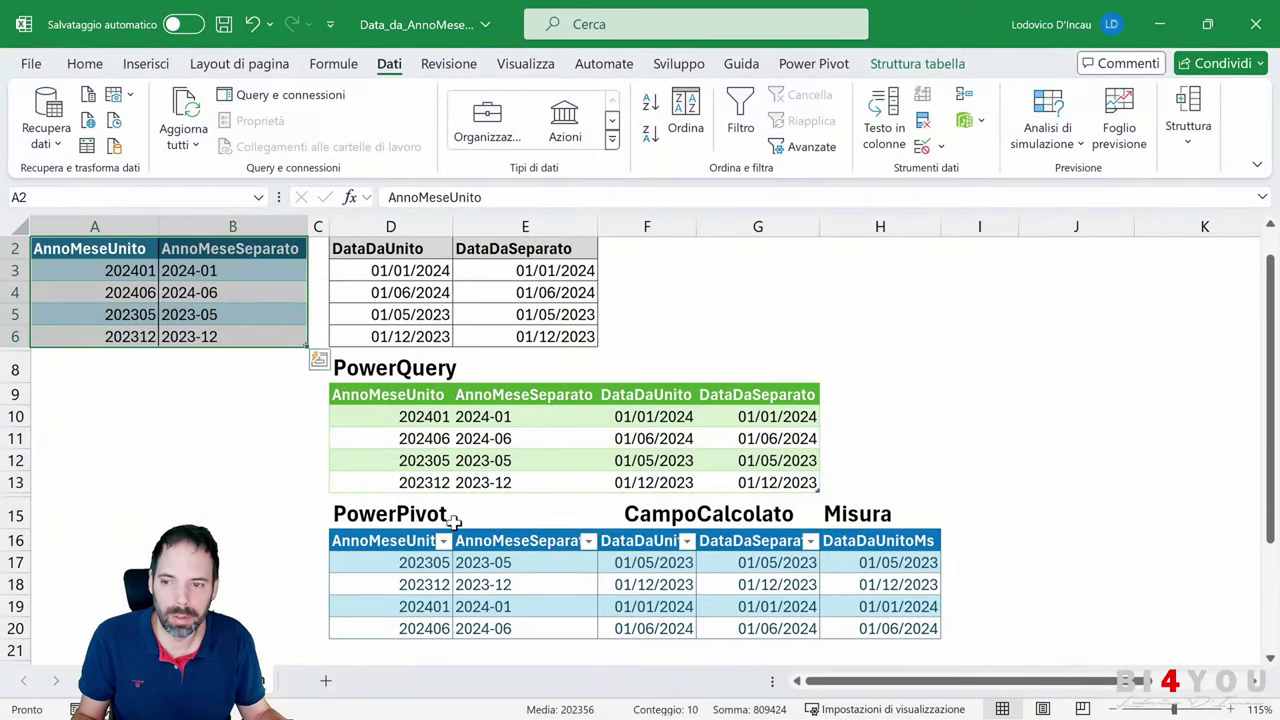
Select the source rows A2:B5, view the Power Pivot tab, and open the File backstage.
click(180, 290)
drag(106, 250, 180, 312)
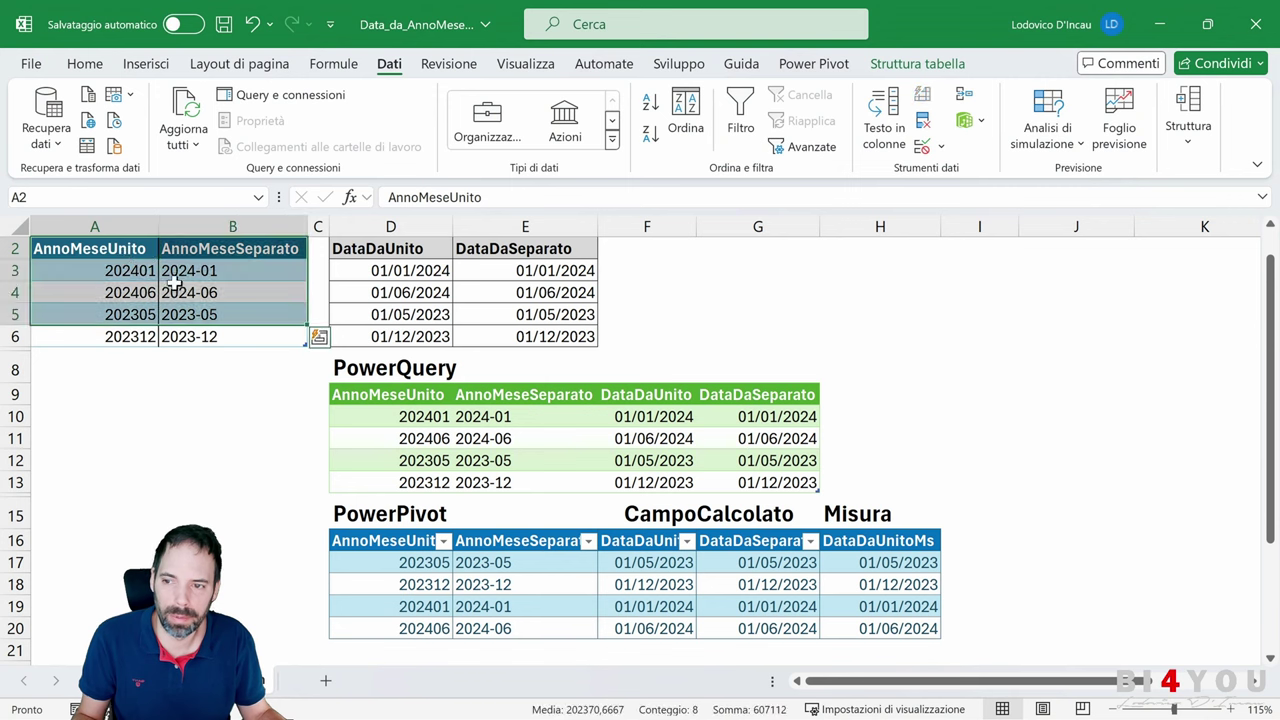
click(174, 285)
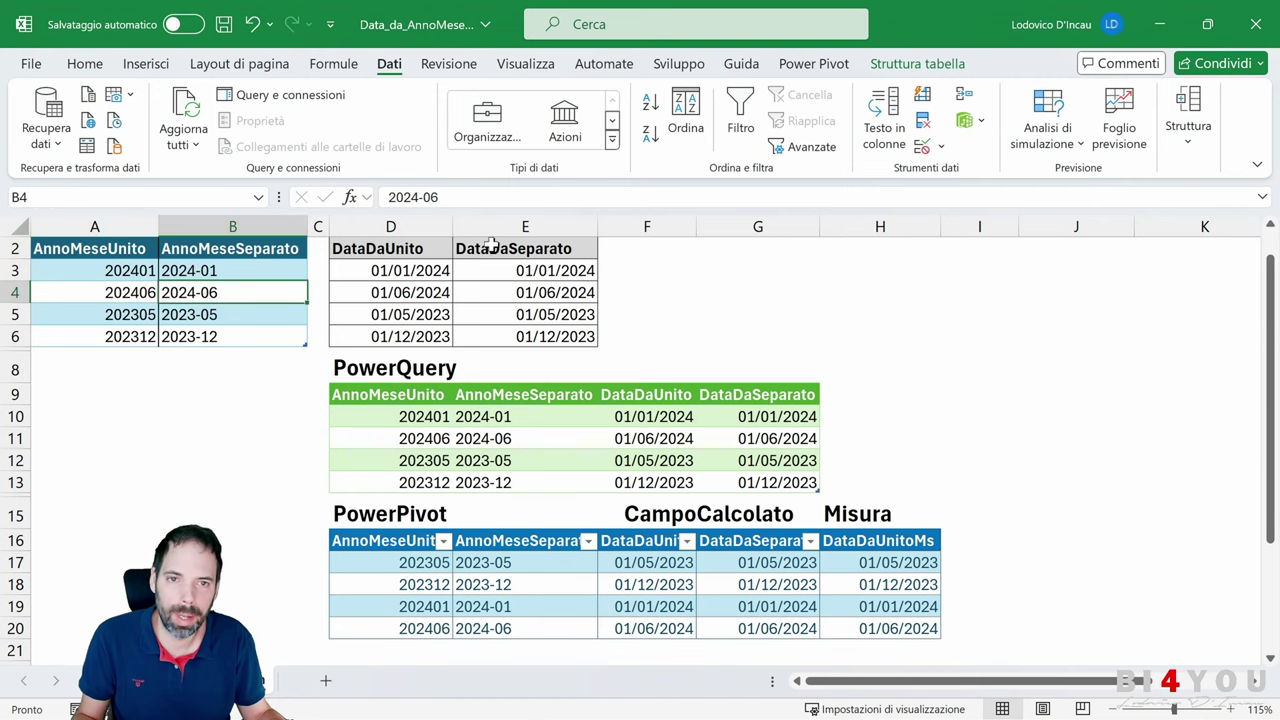
click(840, 66)
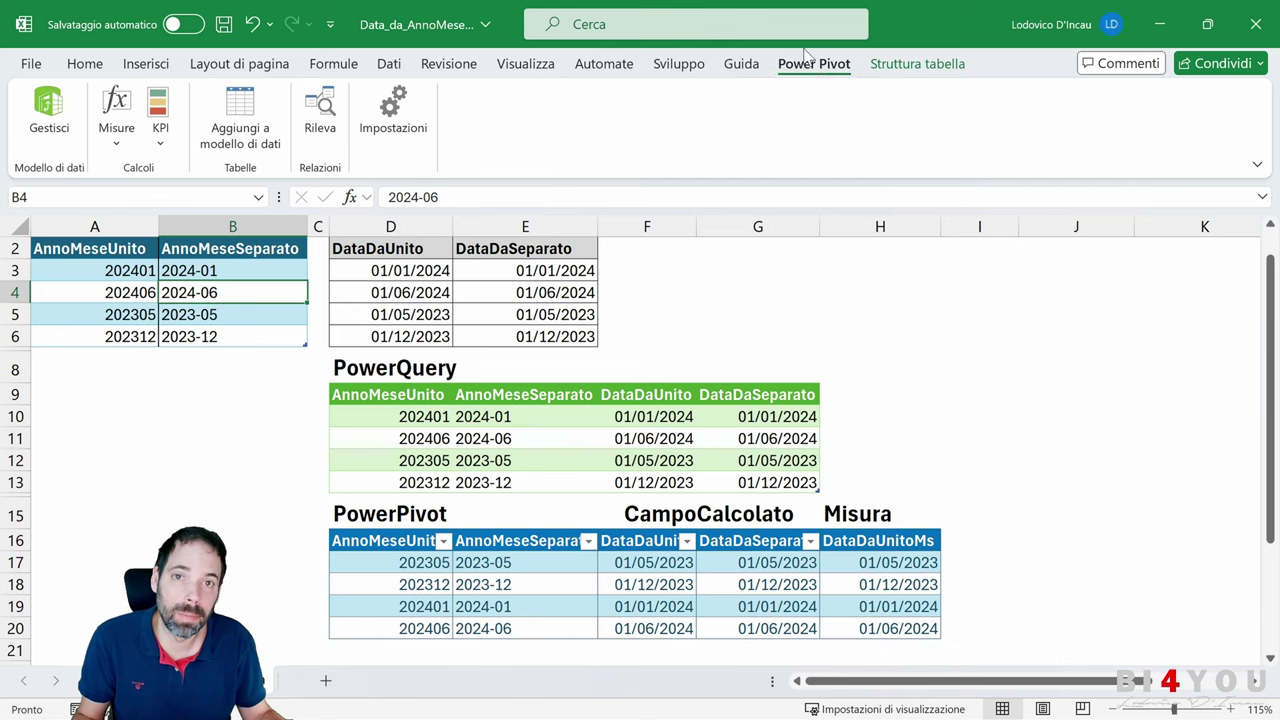
click(31, 64)
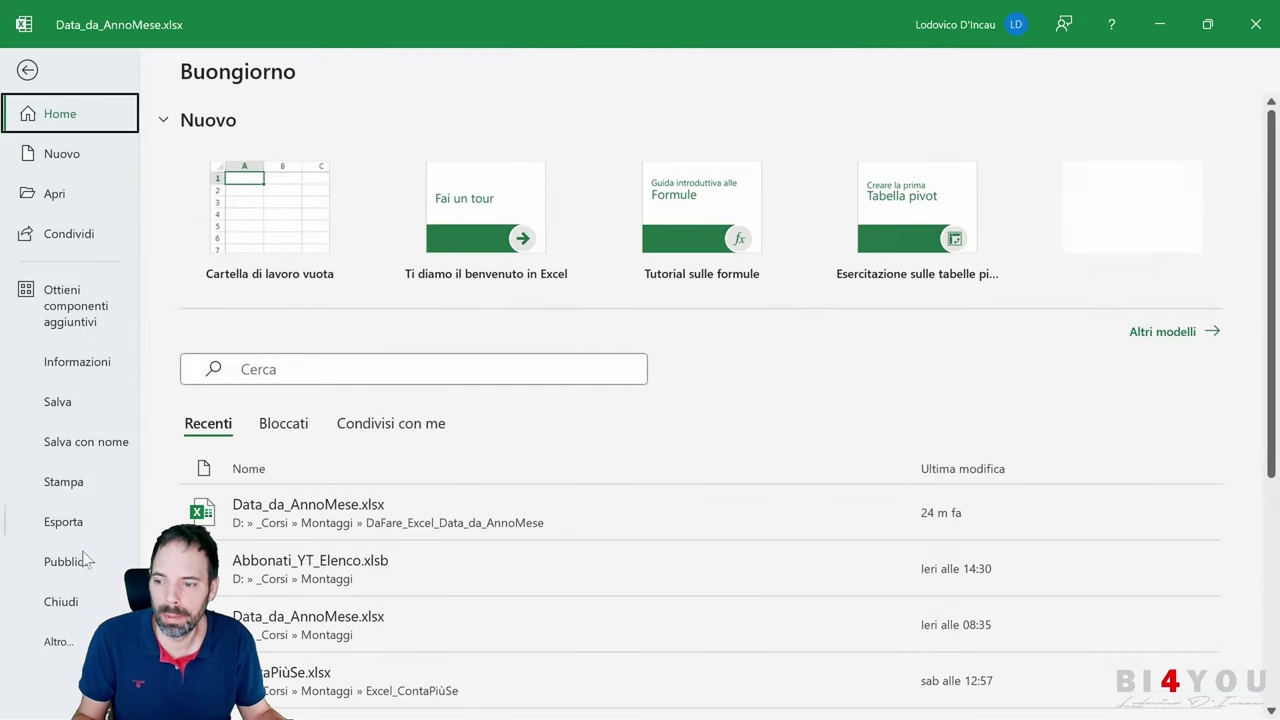
Verify in Options' COM add-ins that Power Pivot is enabled, then cancel.
click(60, 643)
click(170, 640)
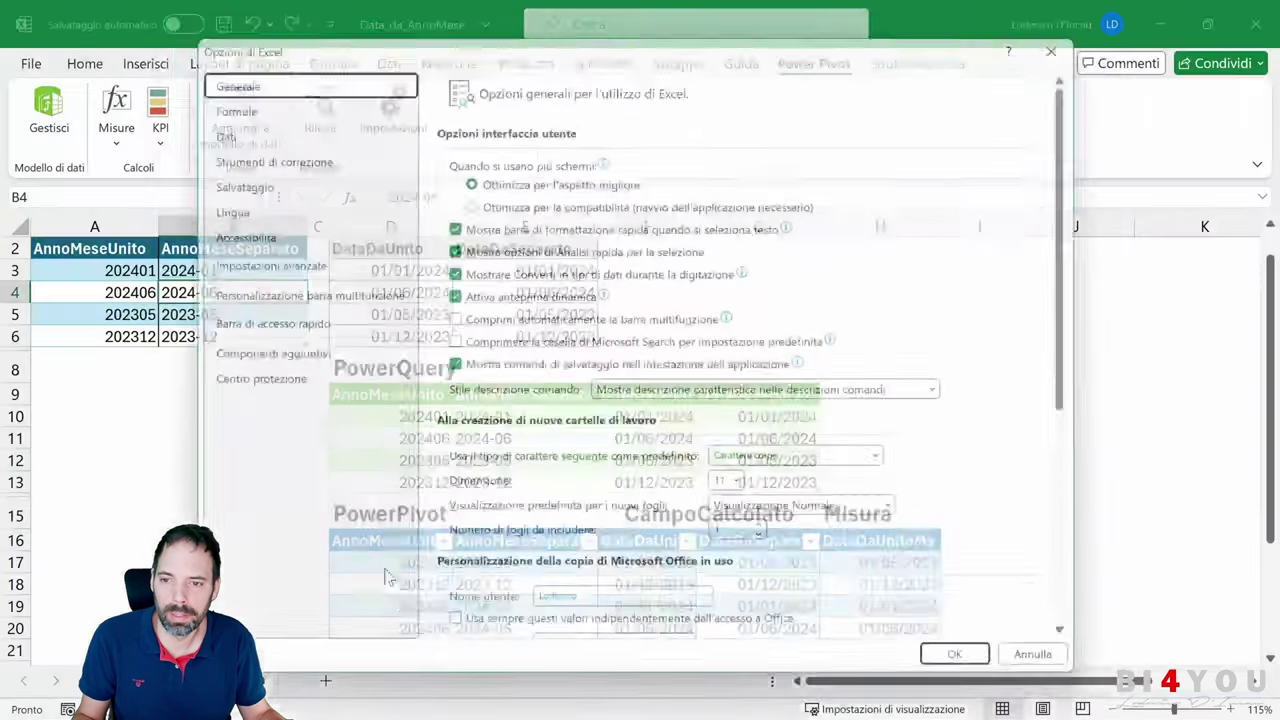
click(210, 122)
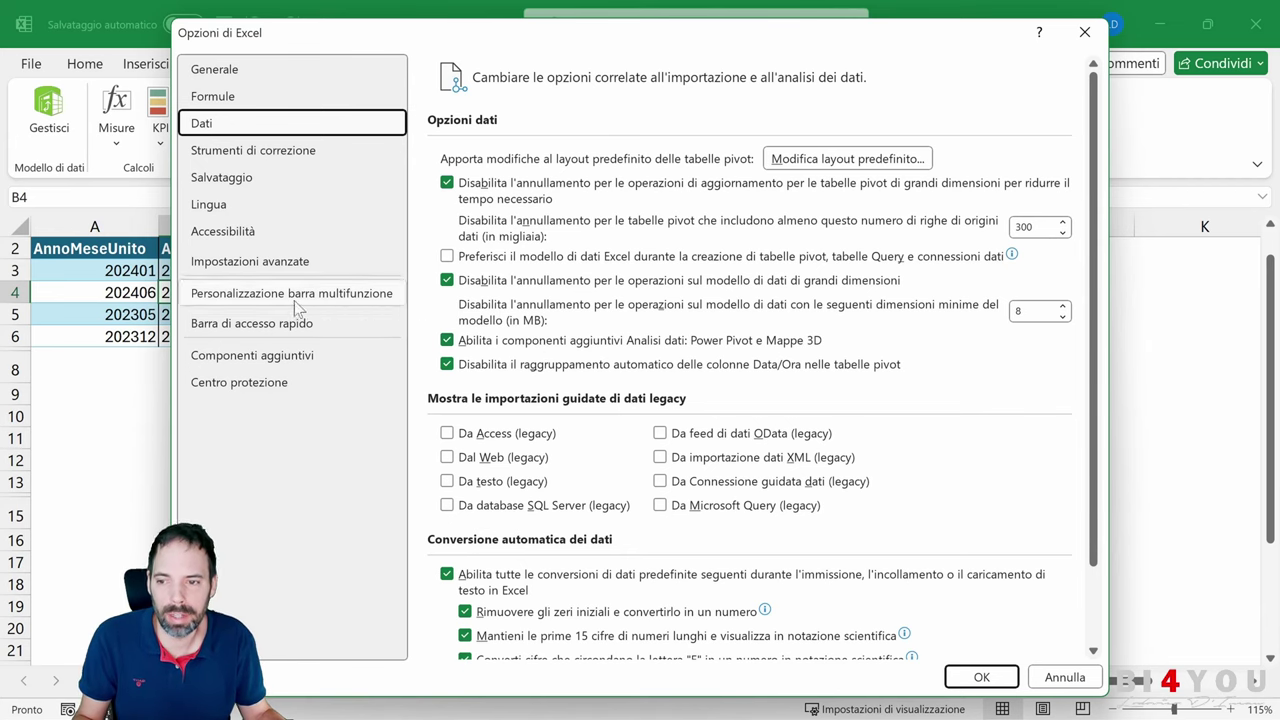
click(245, 358)
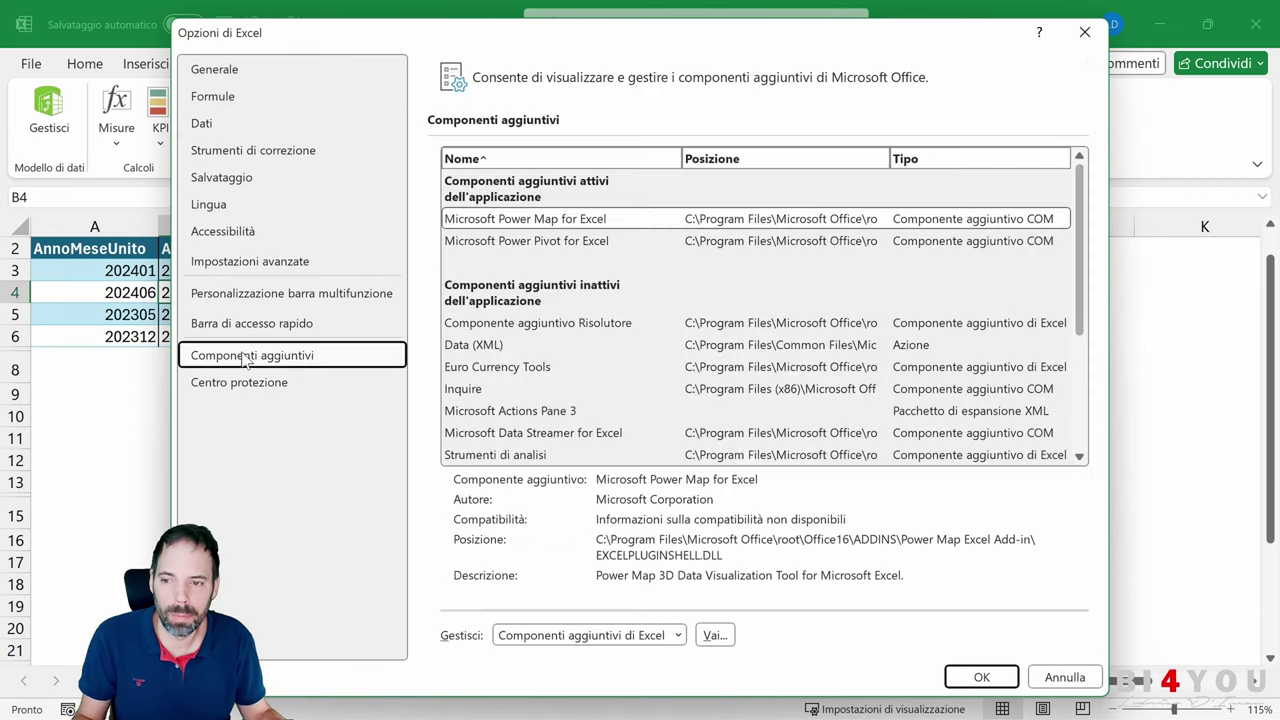
click(650, 638)
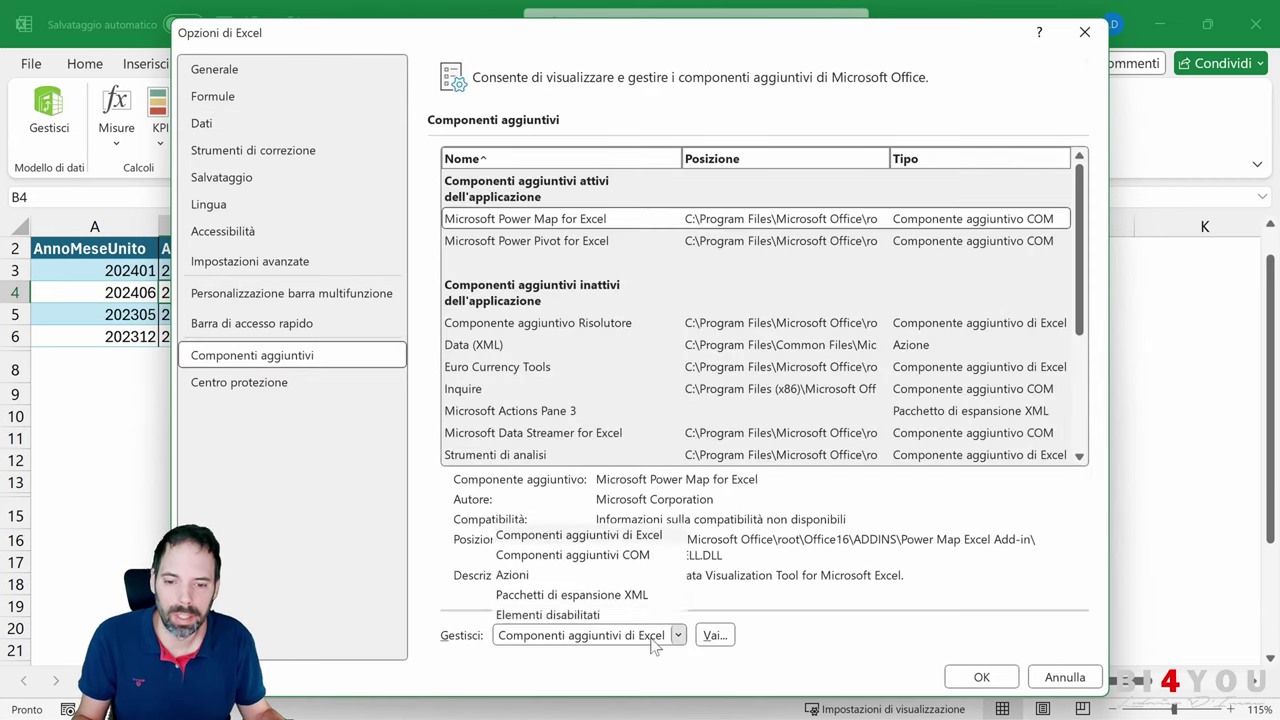
click(637, 553)
click(714, 637)
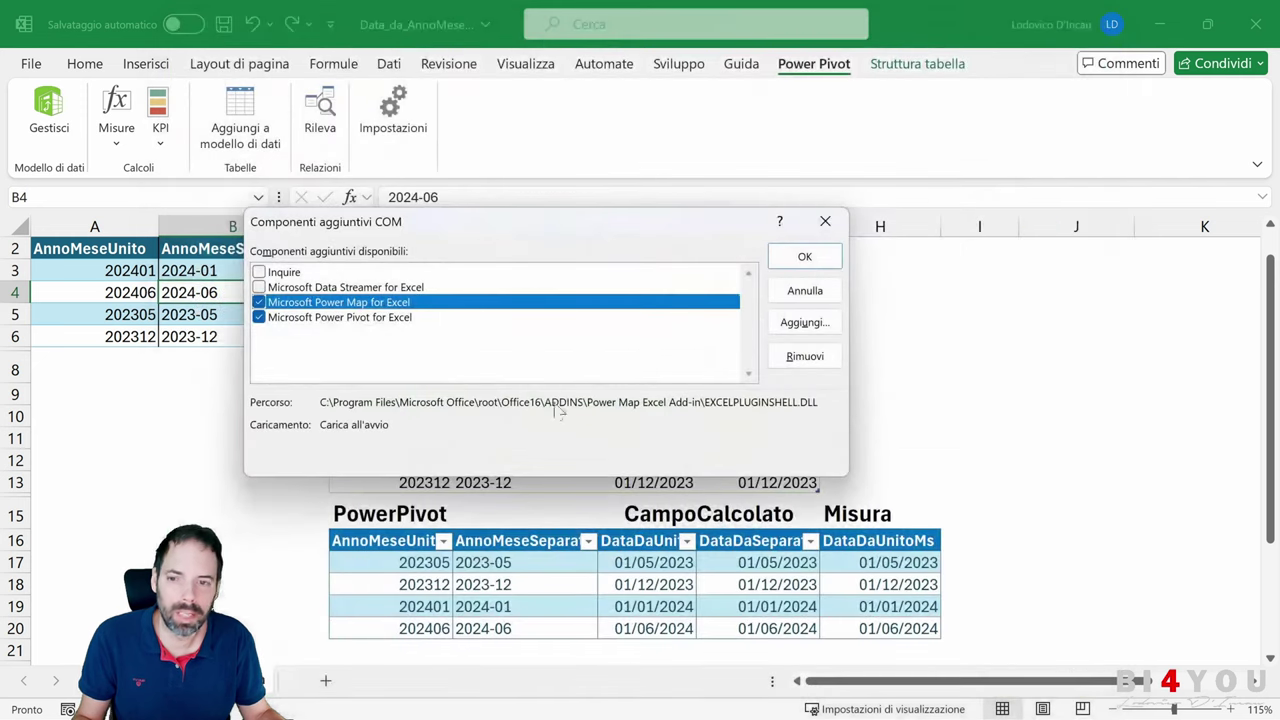
click(322, 317)
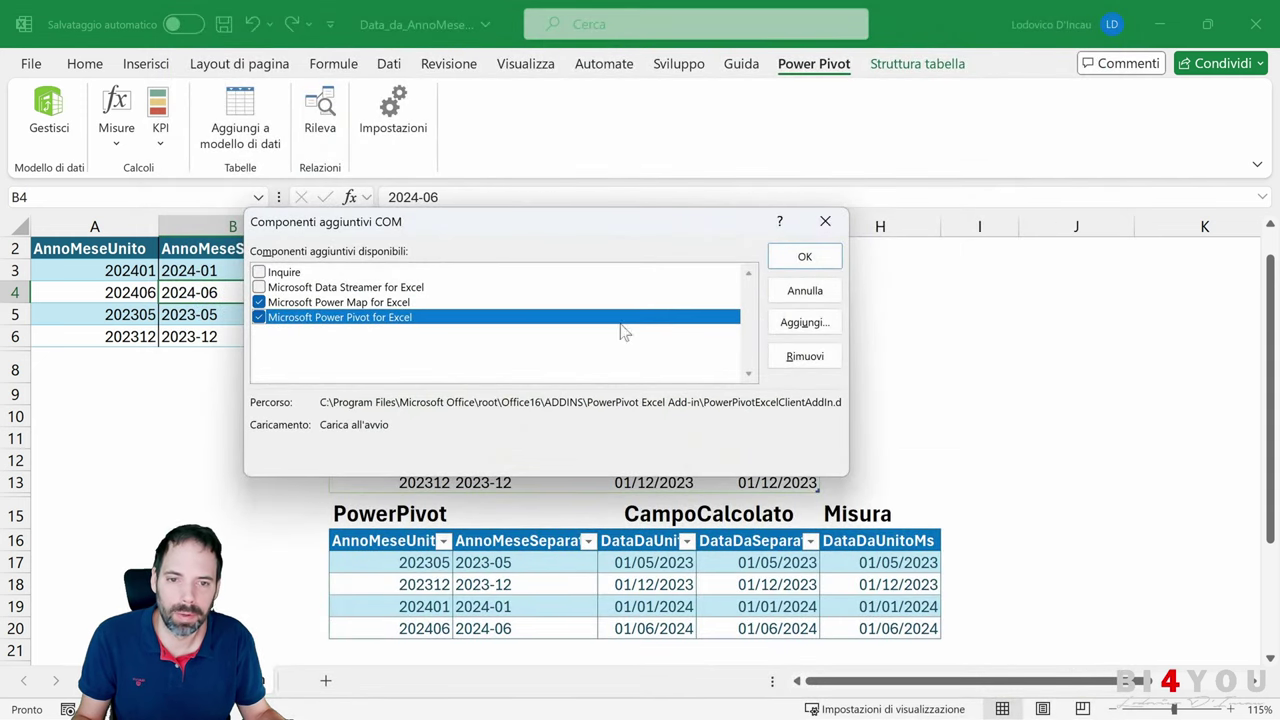
click(805, 290)
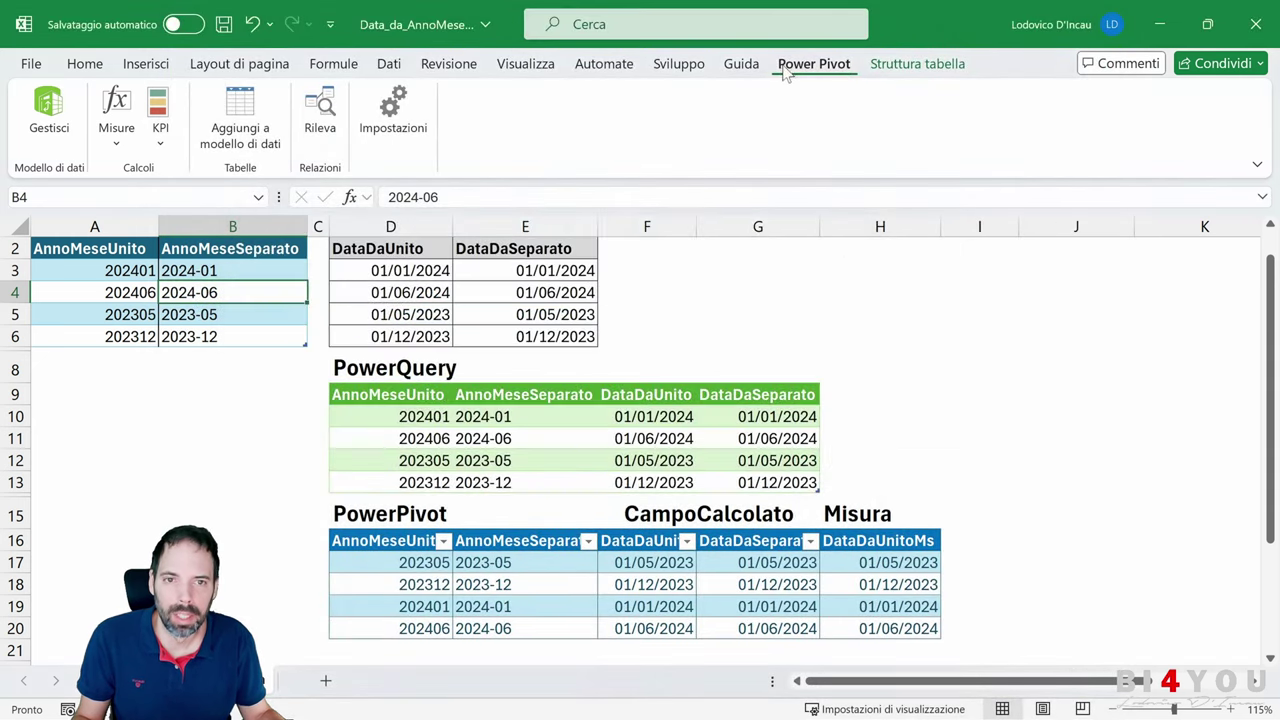
Open the Power Pivot data model, toggle diagram view, and autofit Dim_Cal's AnnoMeseSeparato and date columns.
click(49, 112)
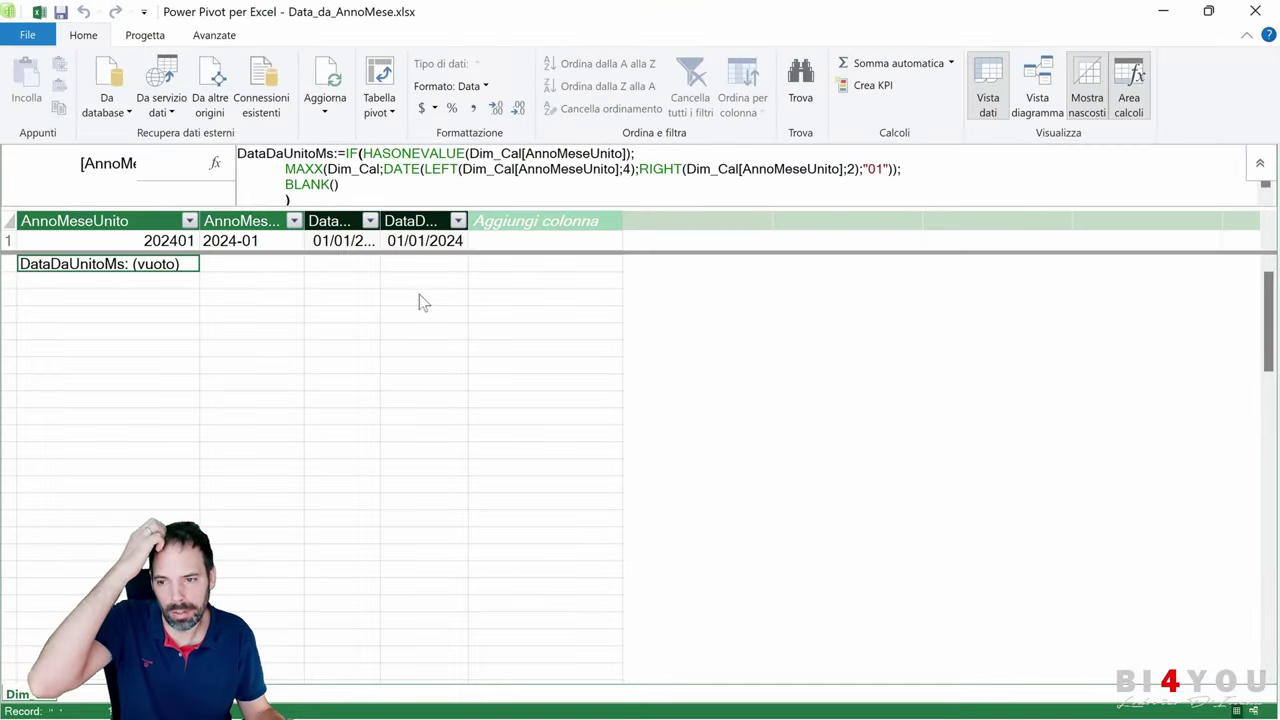
click(1048, 105)
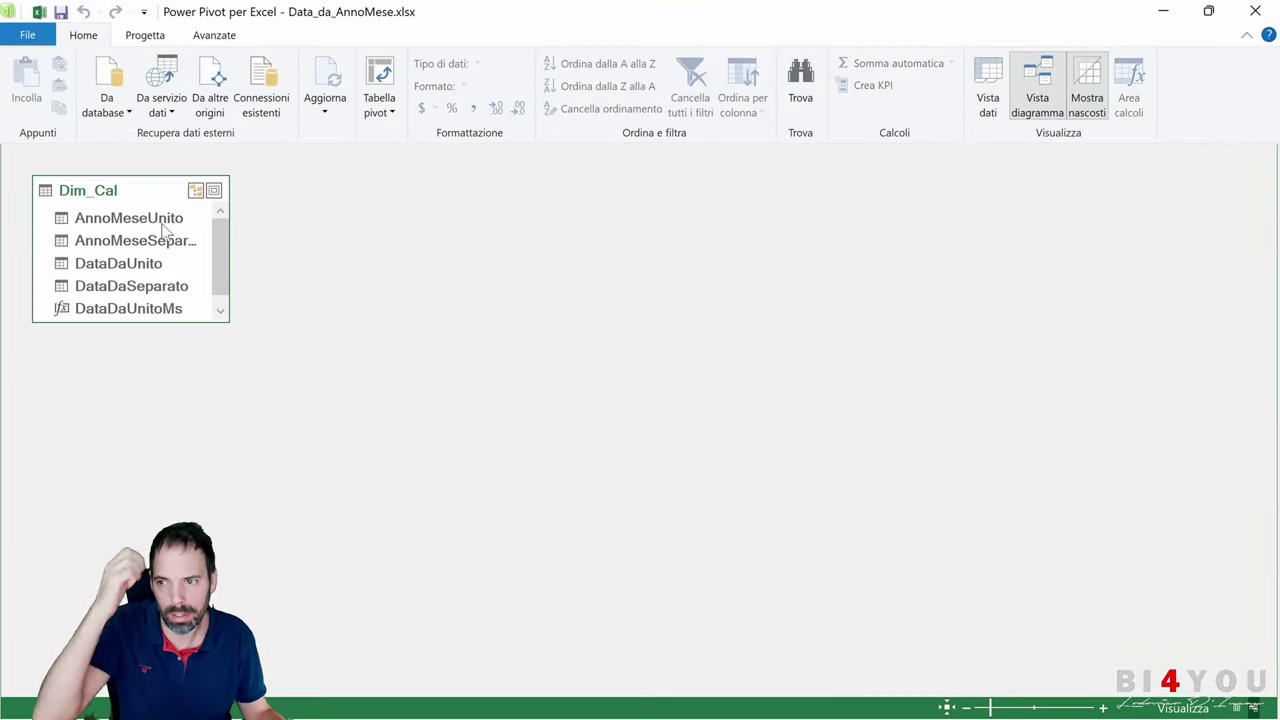
click(988, 95)
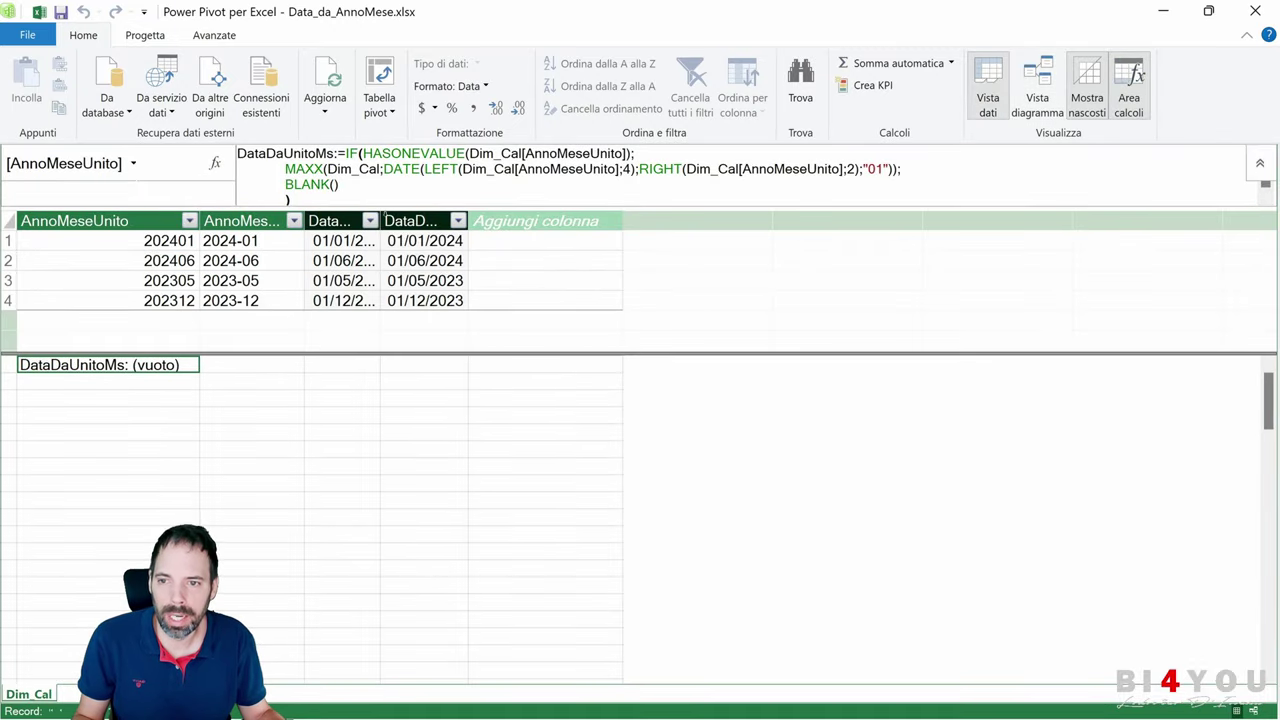
double_click(381, 218)
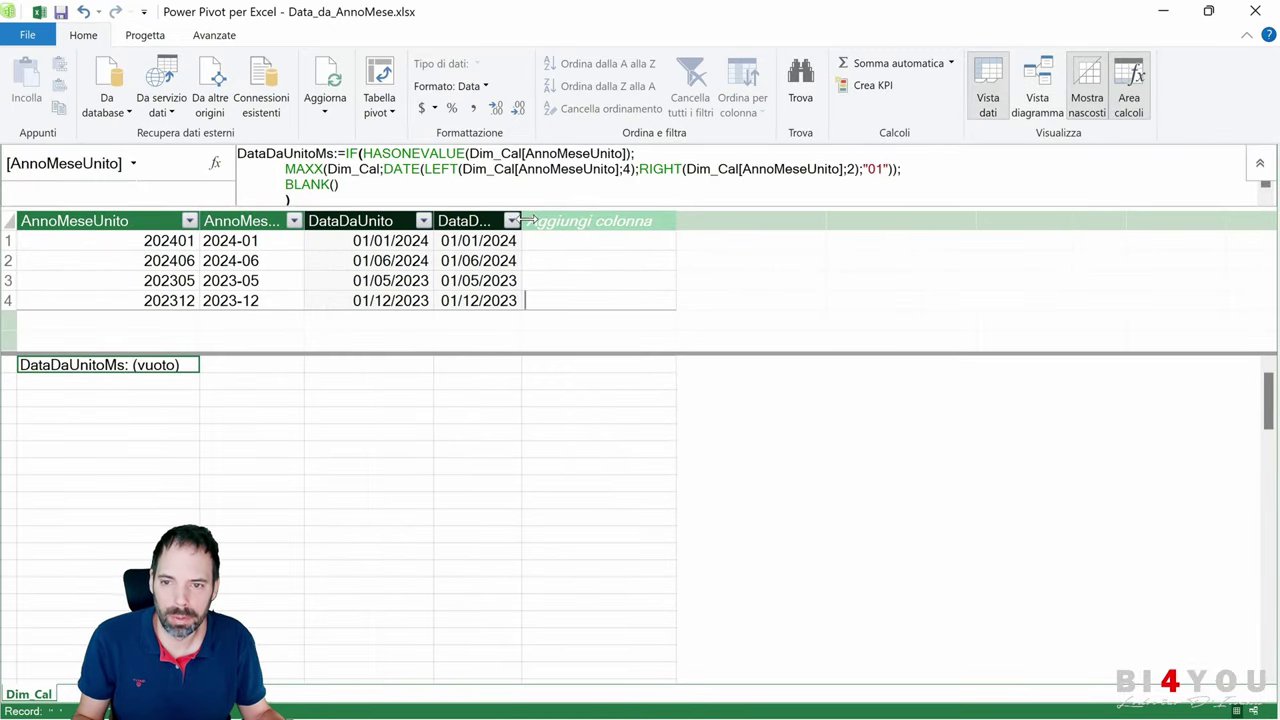
double_click(522, 218)
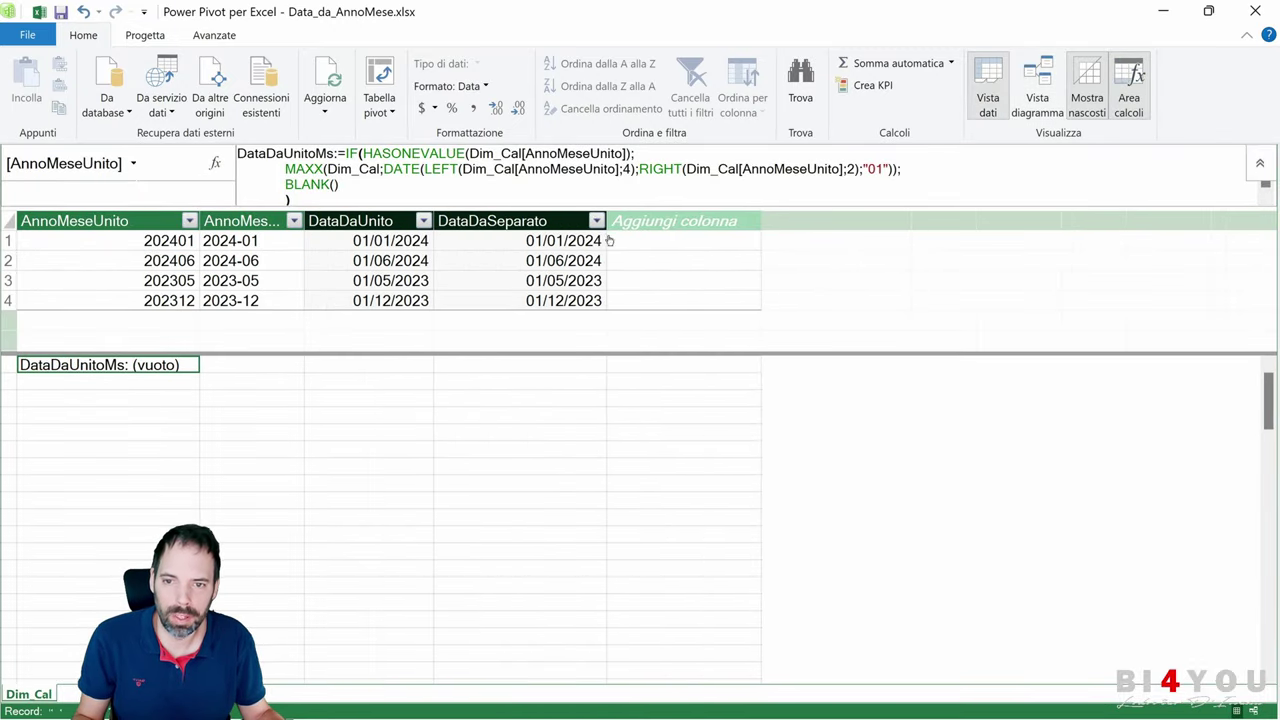
double_click(303, 223)
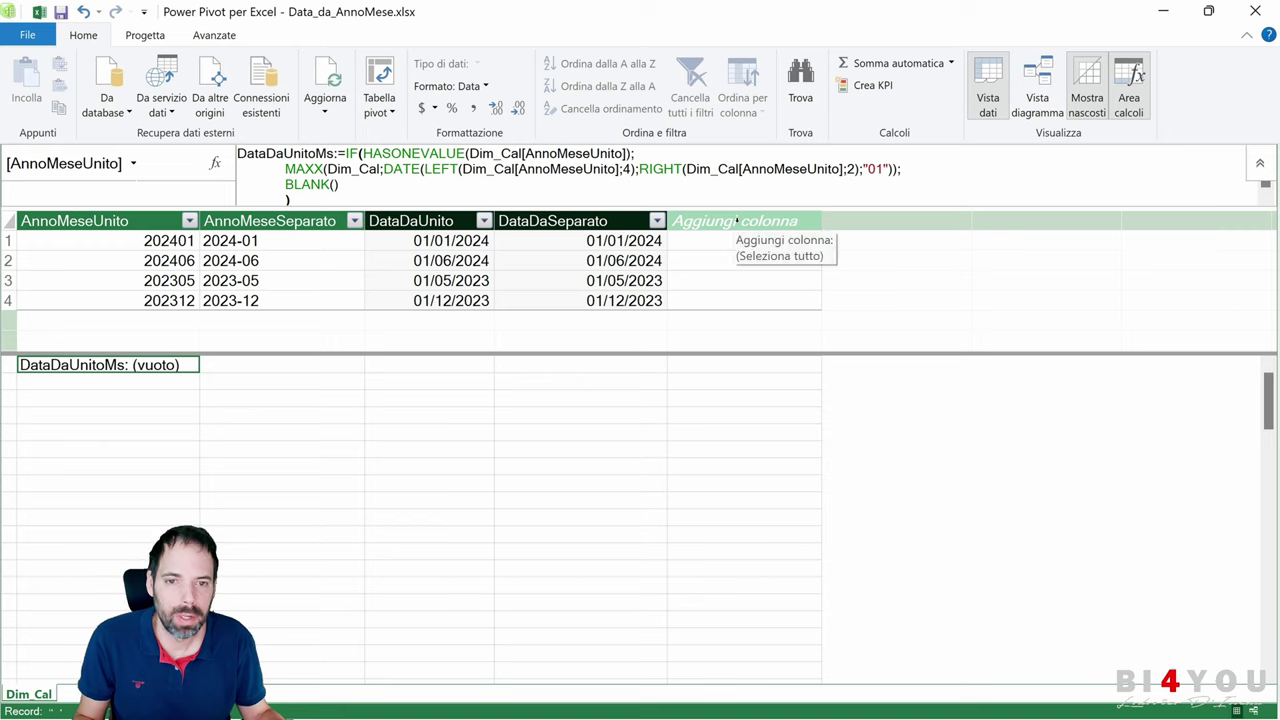
double_click(736, 220)
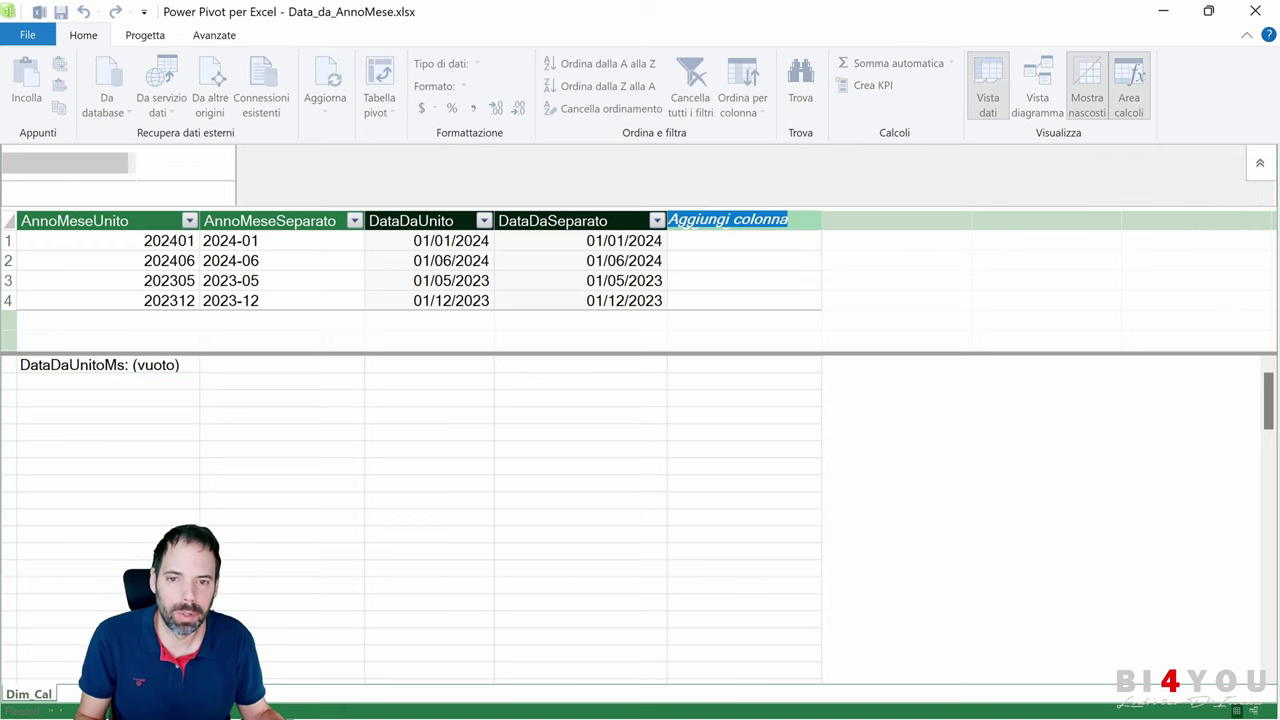
Cancel the new column name and inspect the LEFT function in DataDaUnito's formula.
text(asdfasd)
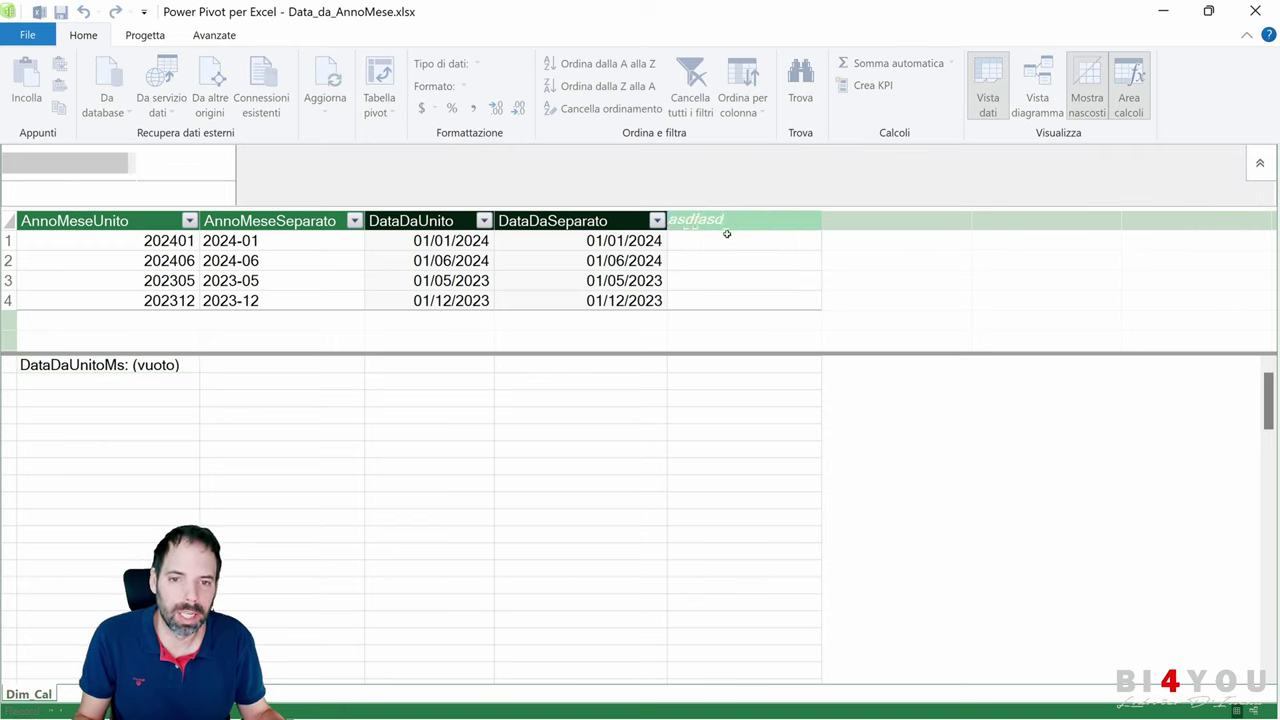
key(Escape)
click(714, 241)
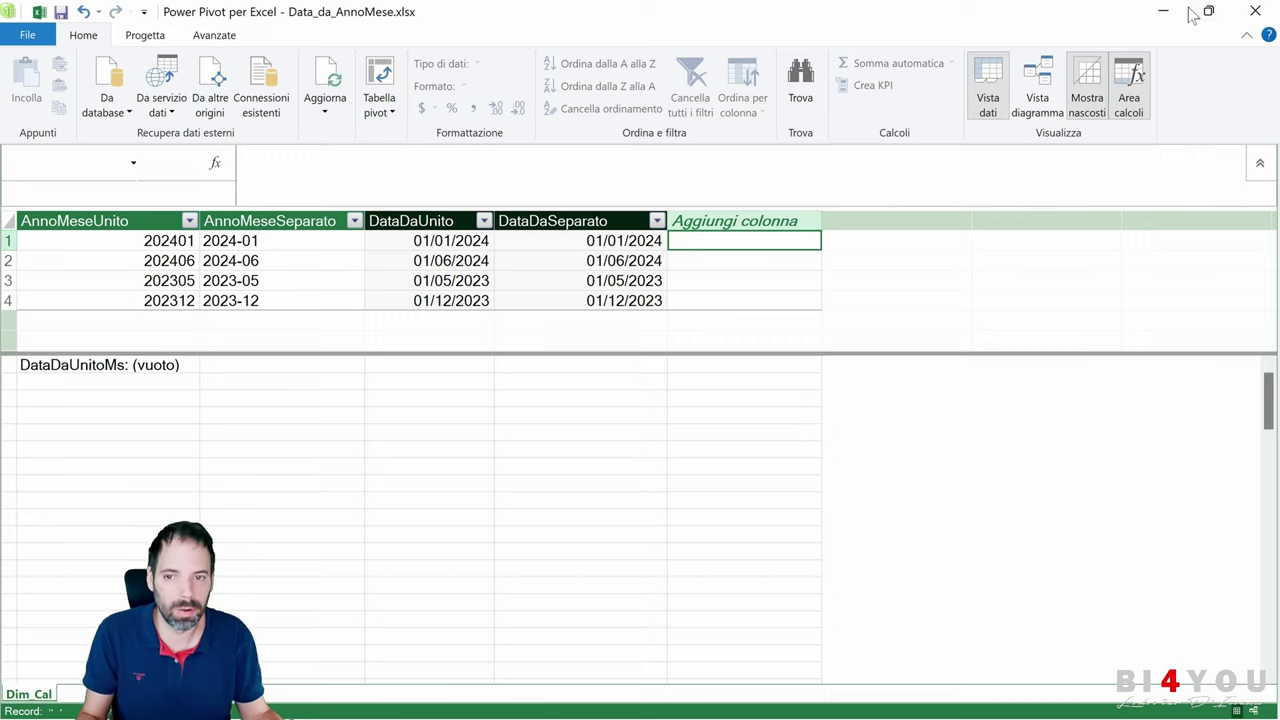
click(420, 241)
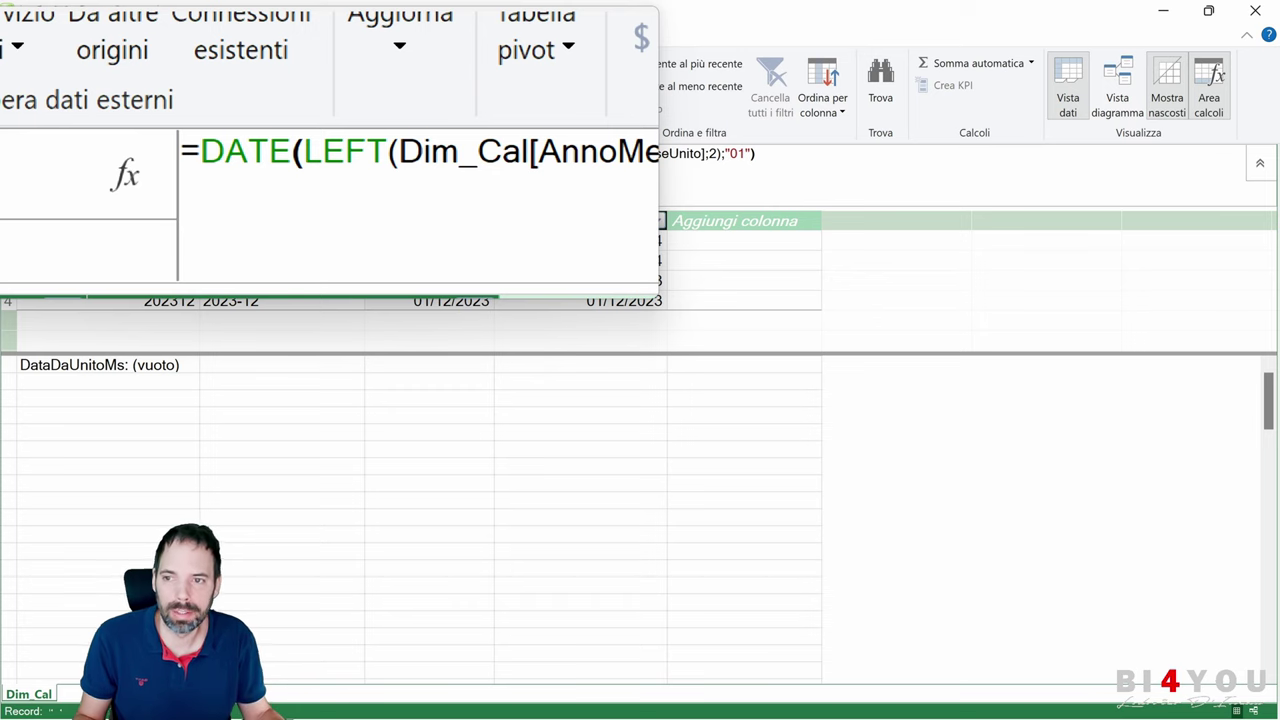
click(352, 153)
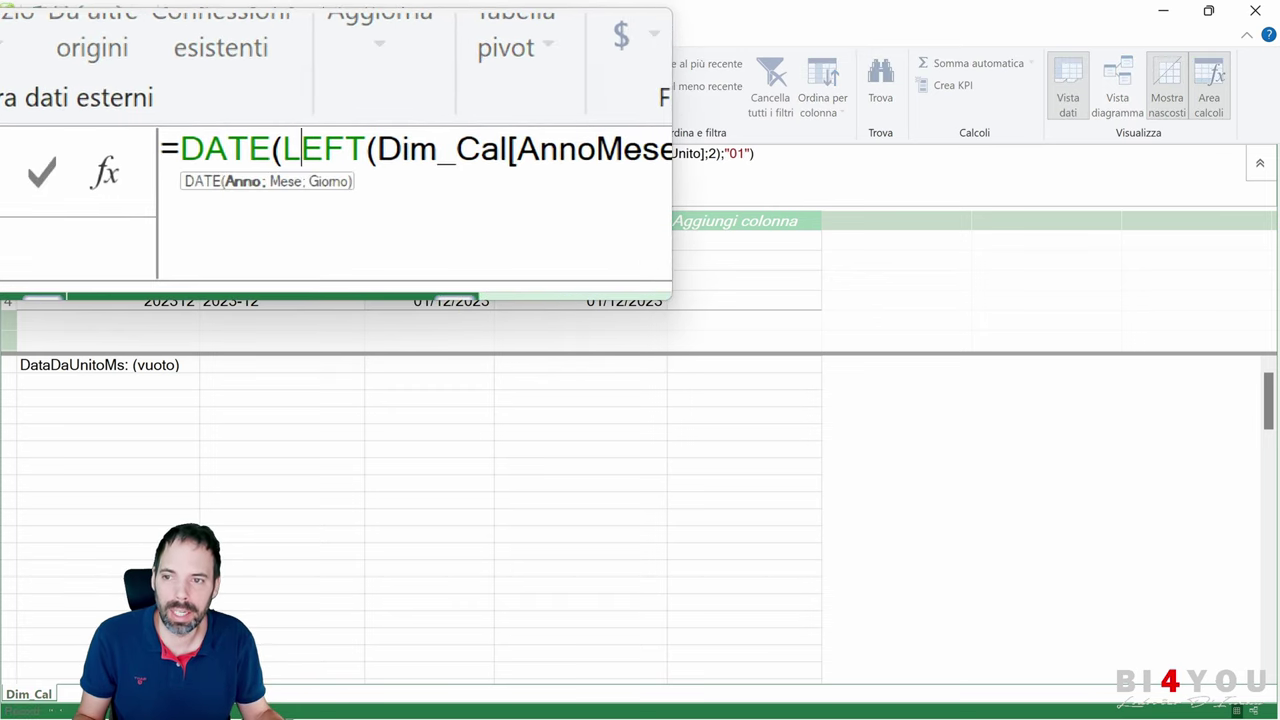
click(289, 170)
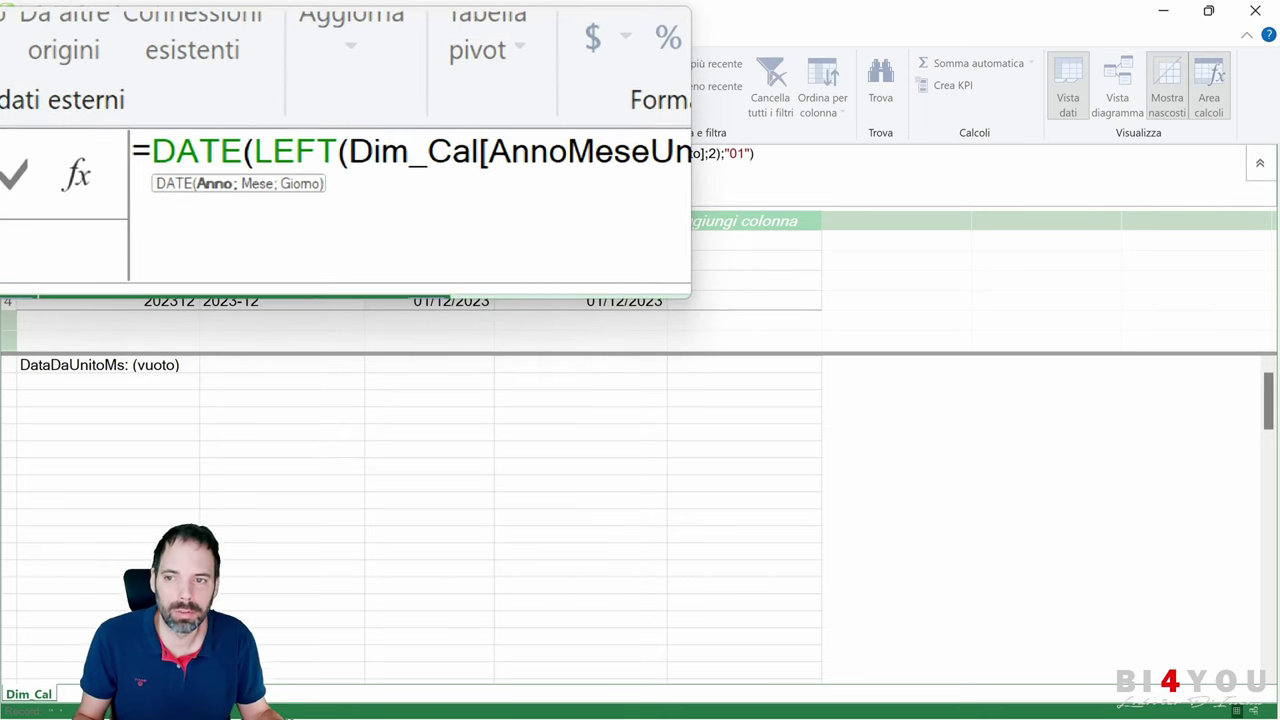
key(shift+Right)
key(shift+Right)
key(shift+Right)
key(shift+Right)
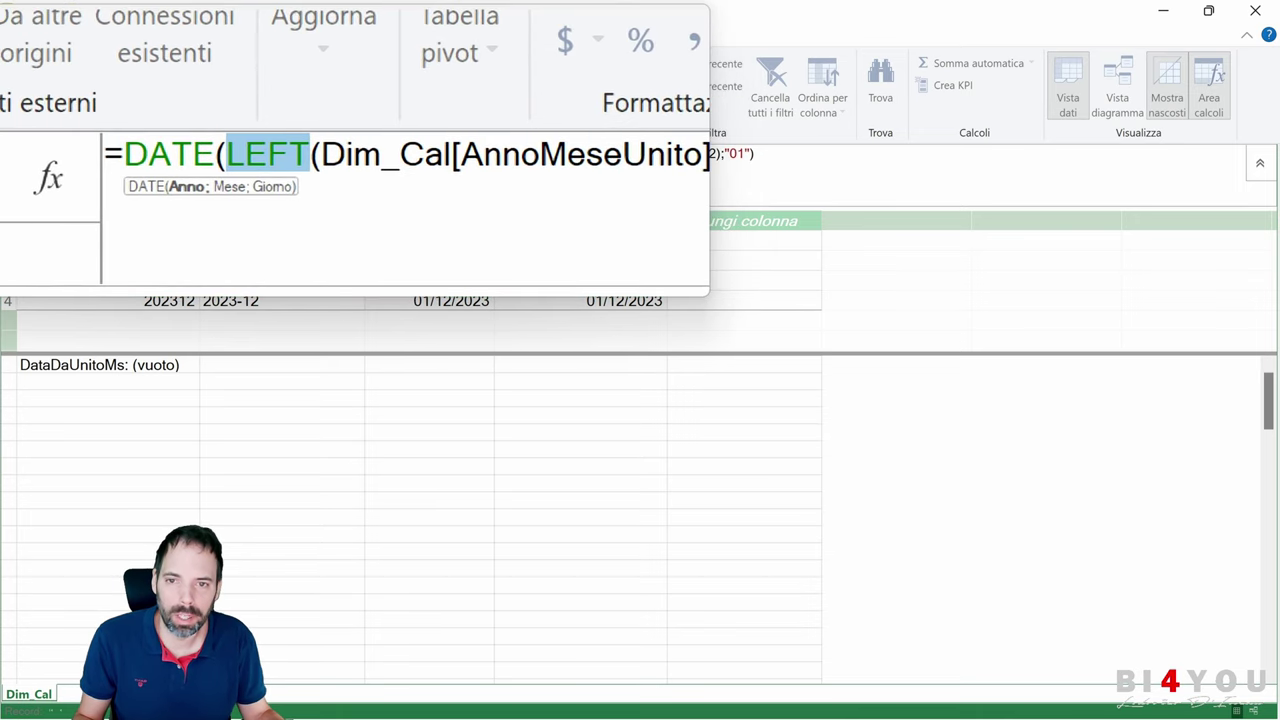
key(Right)
key(Right)
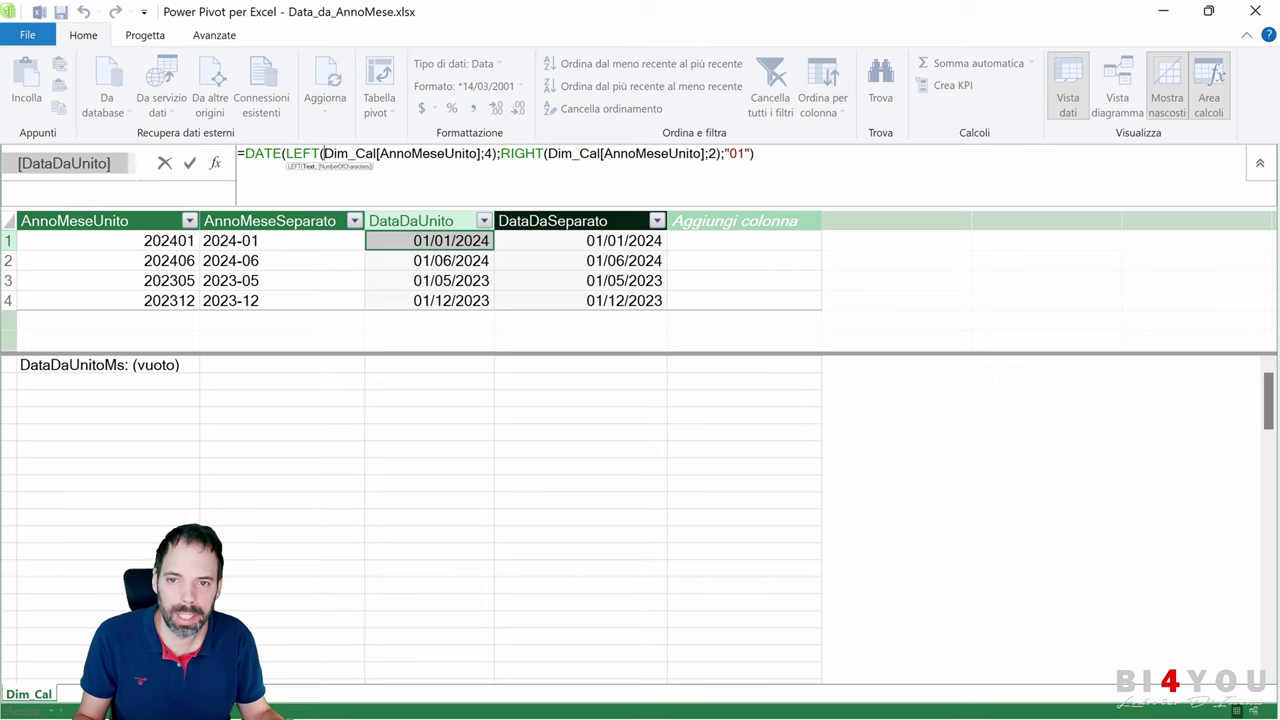
Discard the DataDaUnito formula edits, view DataDaSeparato's formula, and restore the window down.
click(124, 241)
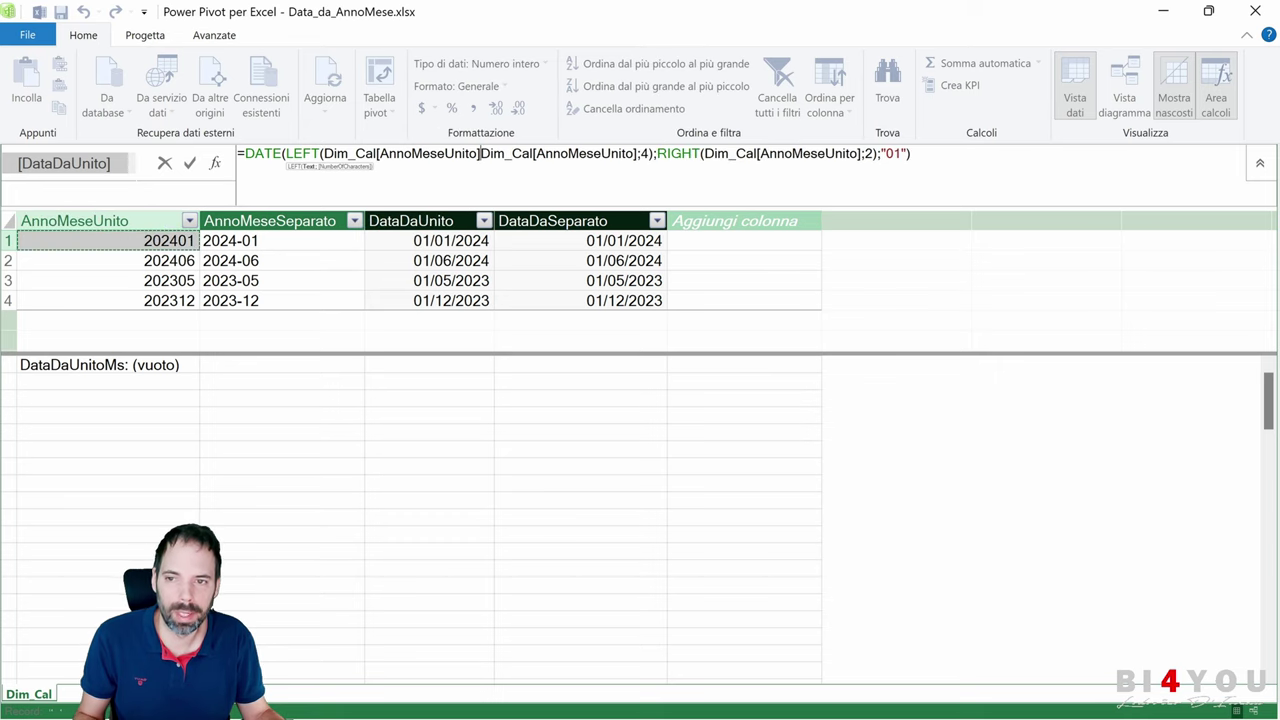
key(Escape)
click(439, 240)
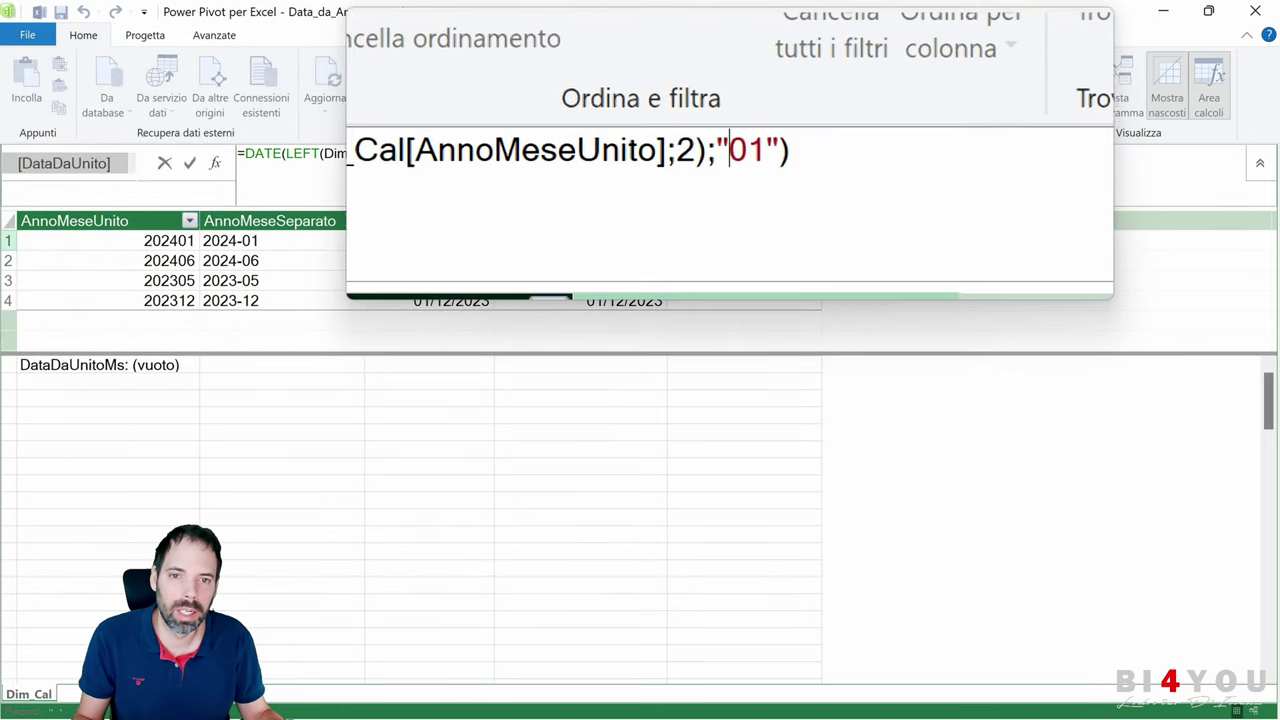
key(Left)
key(shift+Right)
key(shift+Right)
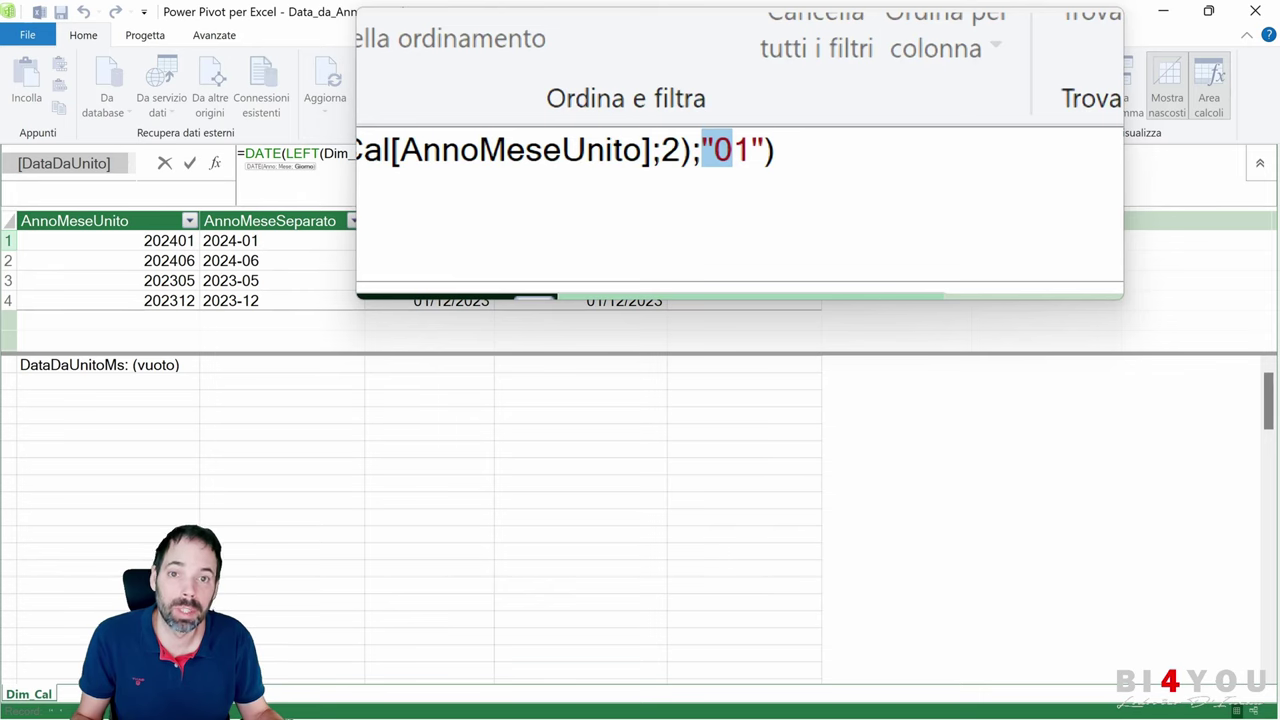
key(Escape)
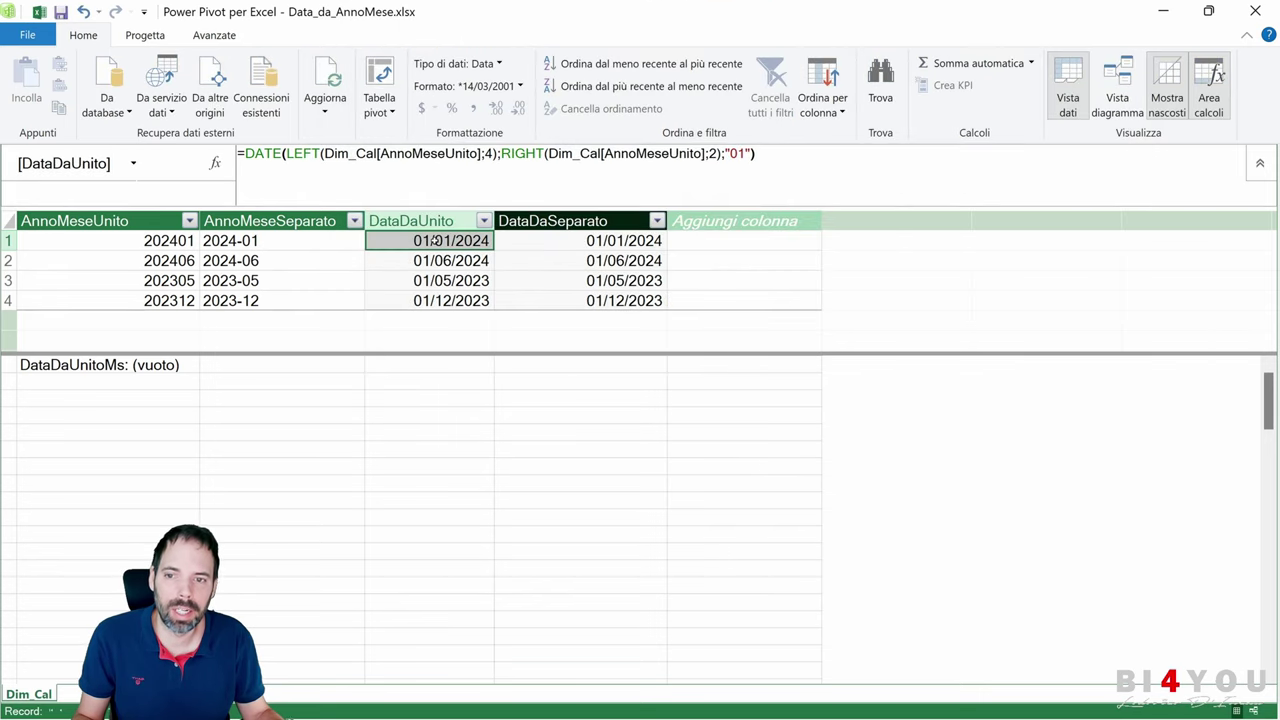
click(570, 240)
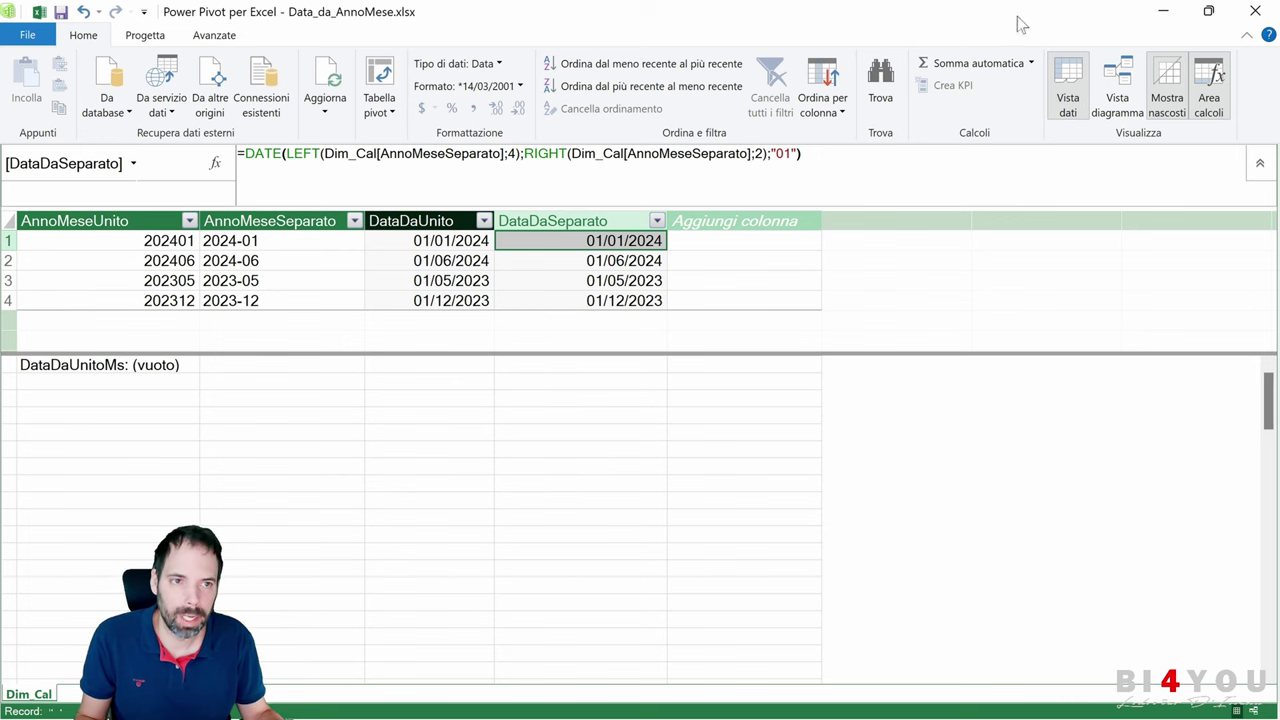
drag(1014, 20, 526, 674)
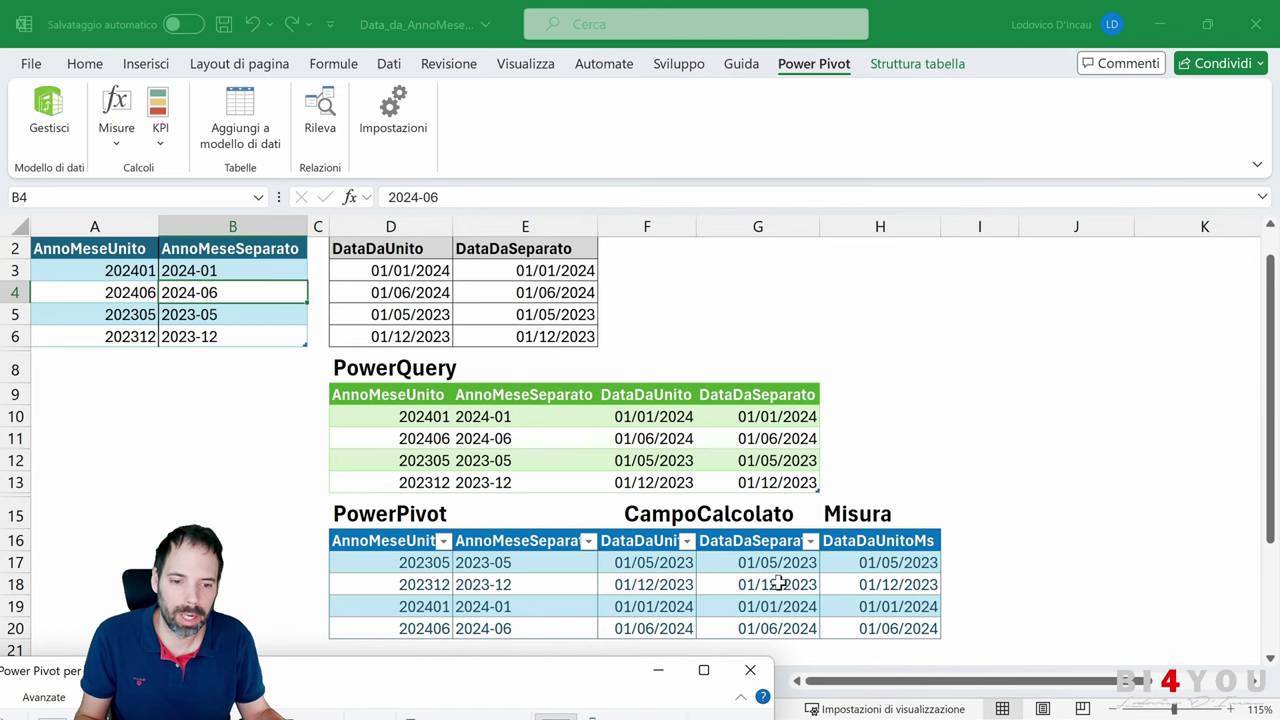
Close the Power Pivot window and select the worksheet's pivot table.
drag(616, 682, 611, 376)
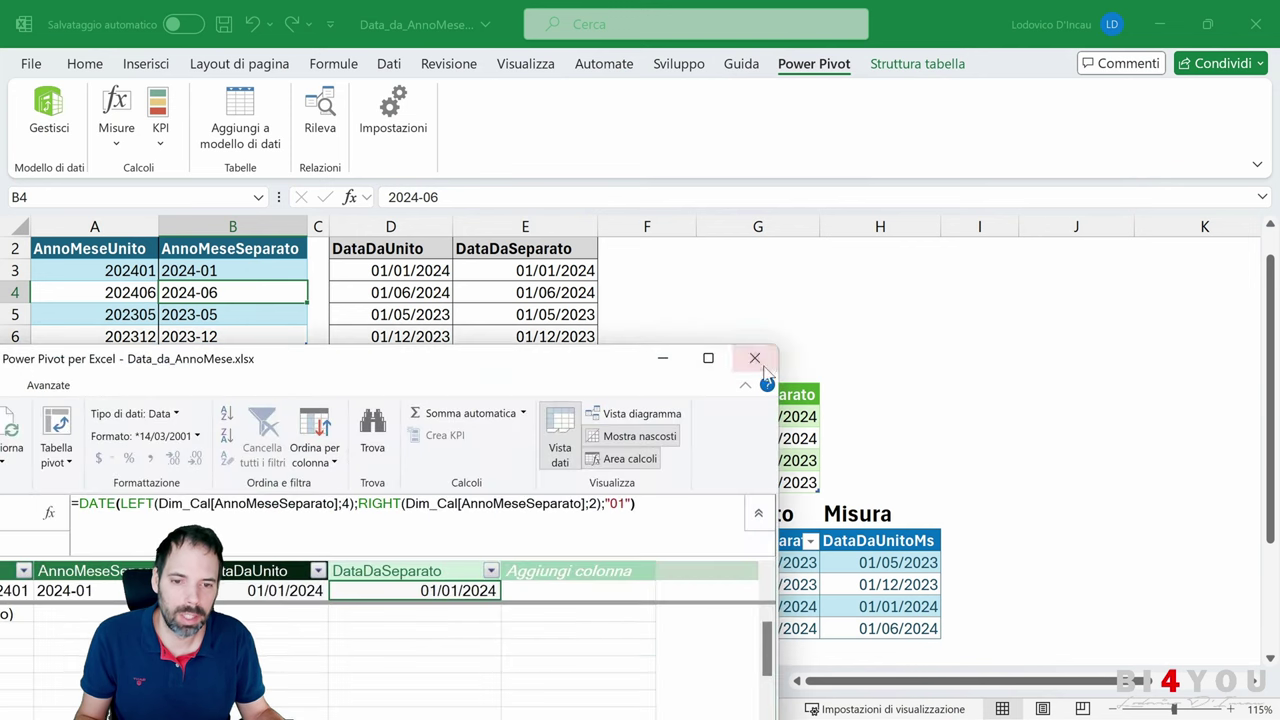
click(745, 364)
click(757, 584)
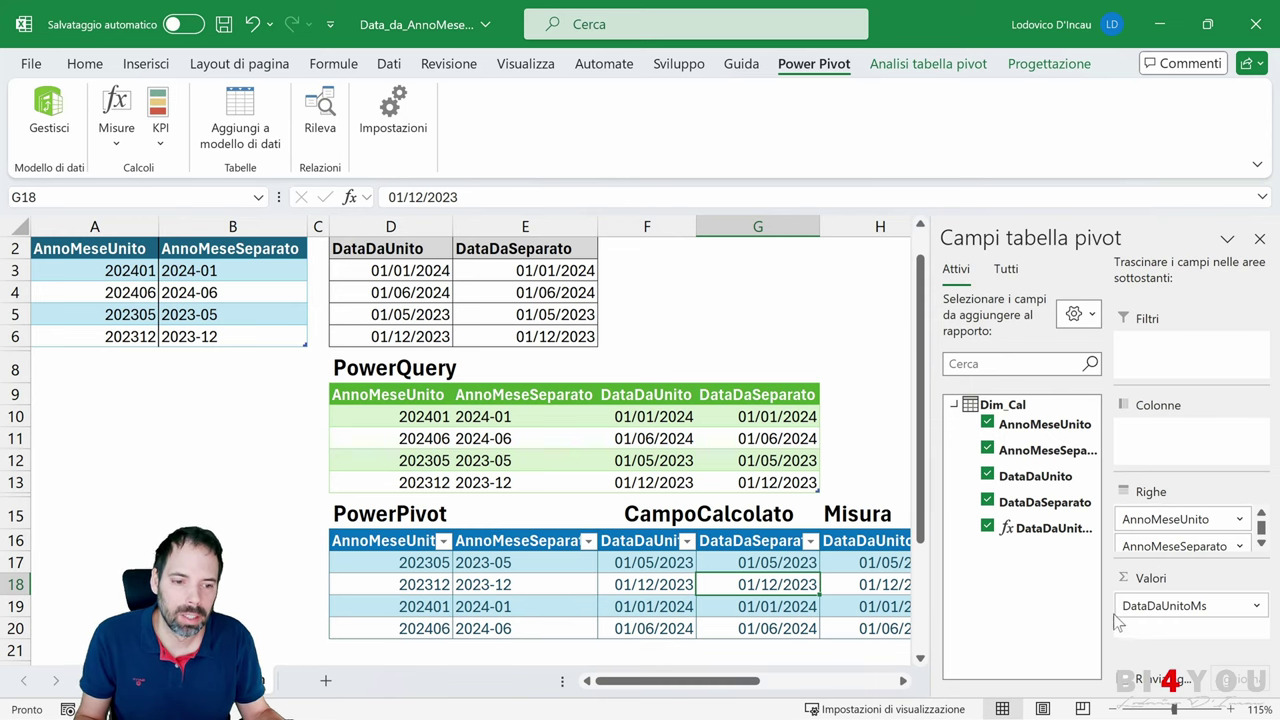
Add a DataDaUnito count to Valori, remove it again, then reopen the Power Pivot data model.
drag(1026, 474, 1160, 632)
scroll(833, 609, right, 2)
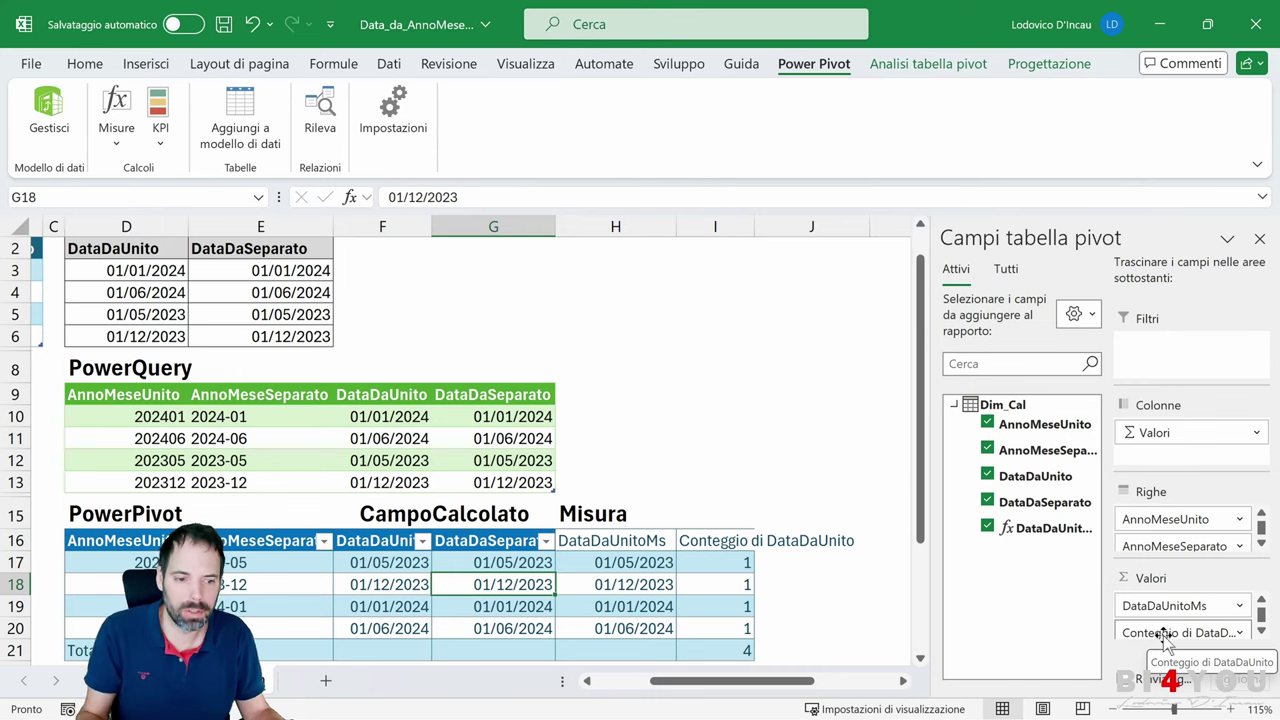
drag(1165, 632, 1022, 556)
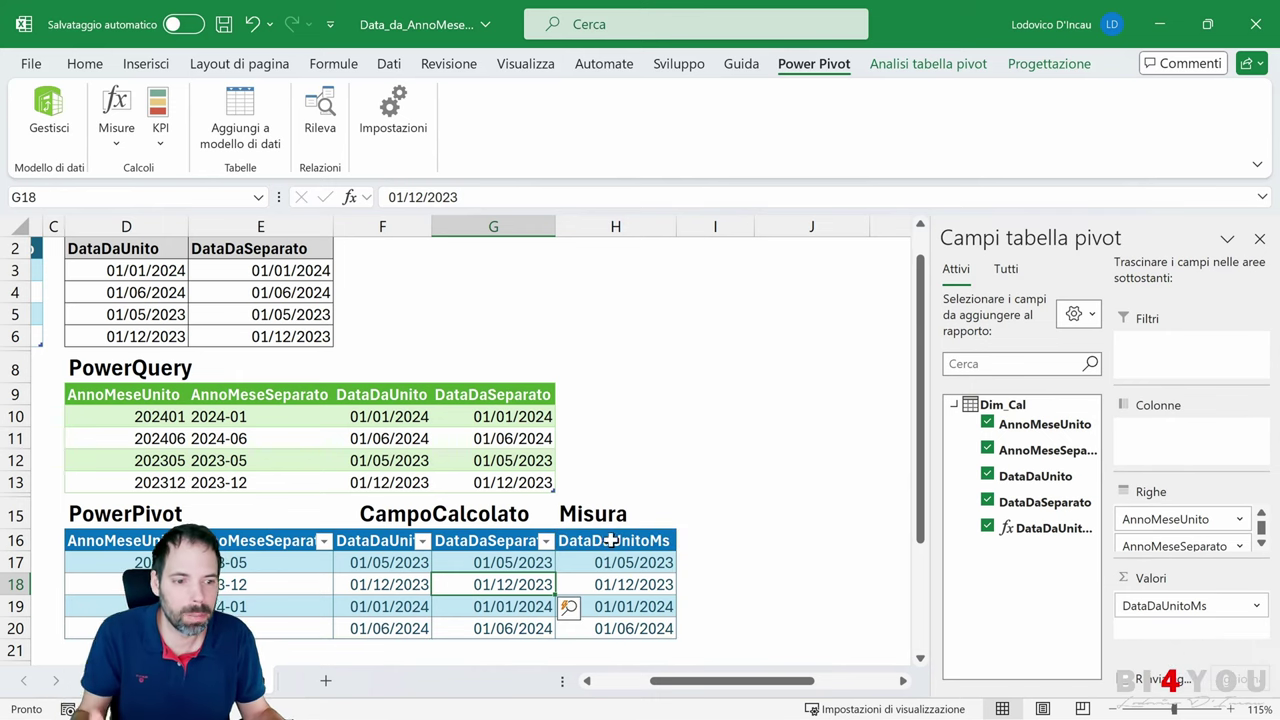
click(155, 540)
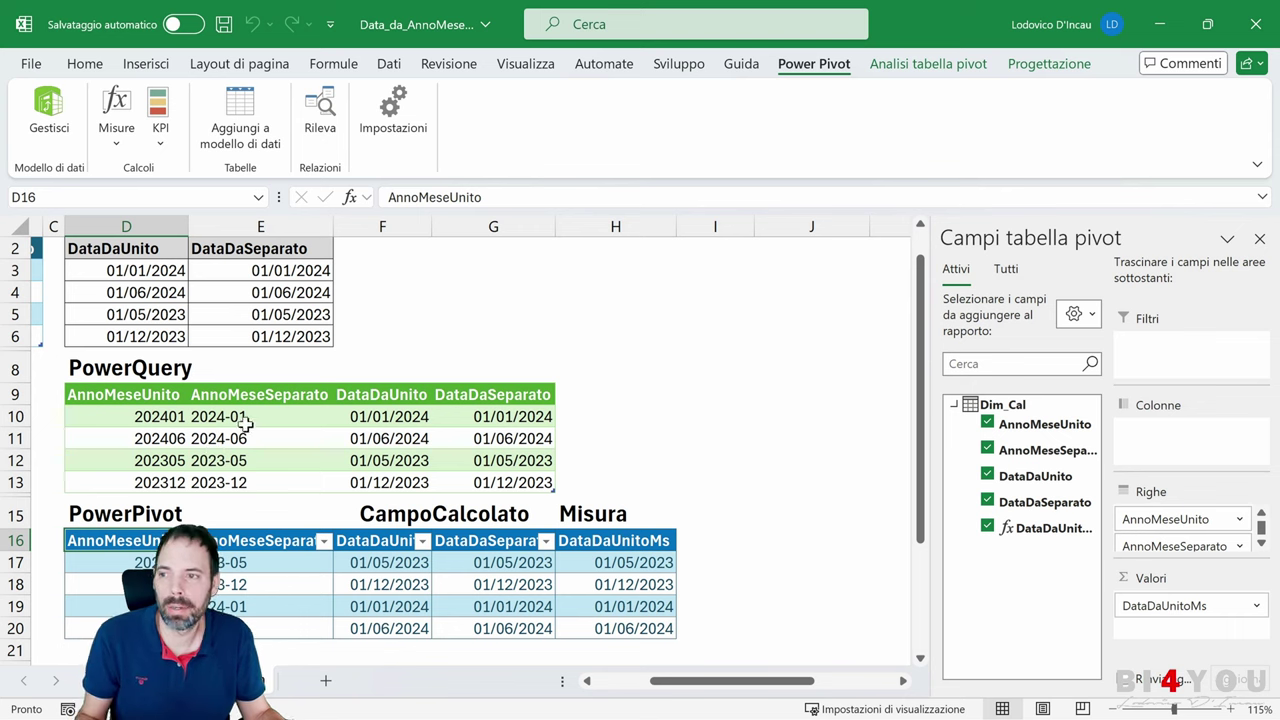
click(49, 122)
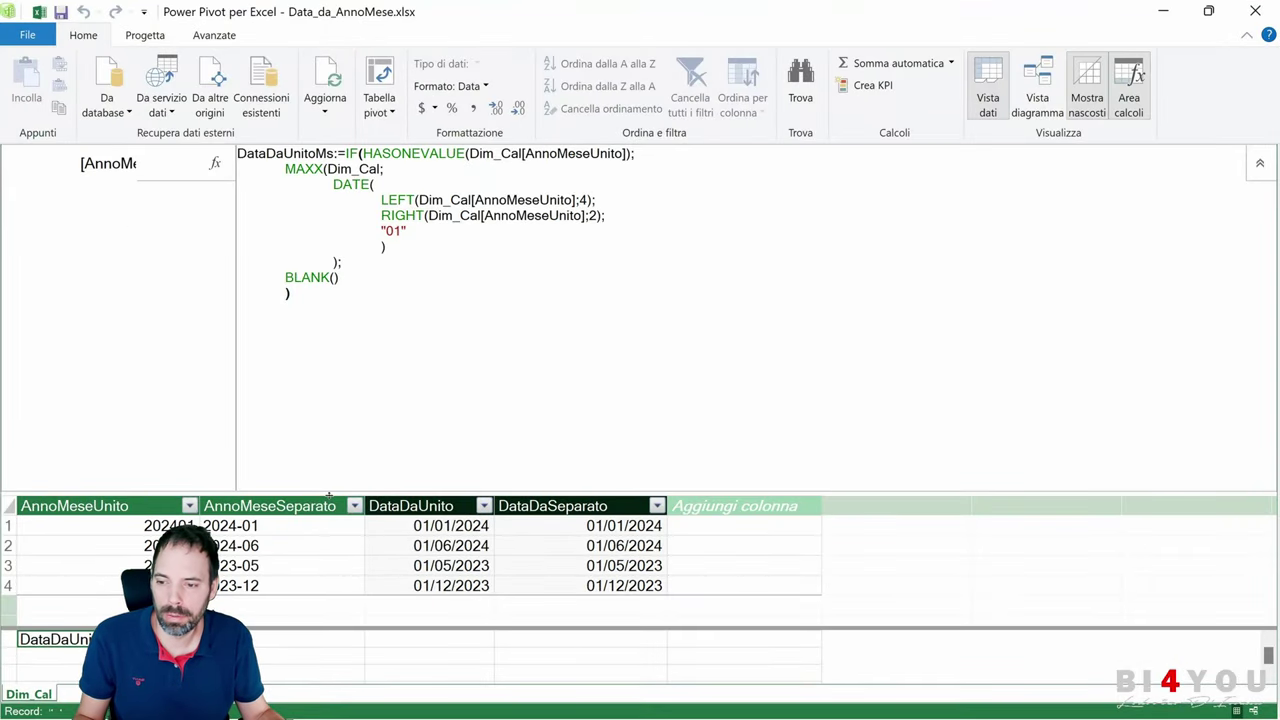
Show the DataDaUnitoMs measure formula, break IF( onto a new line and enlarge the formula bar.
scroll(640, 300, up, 5)
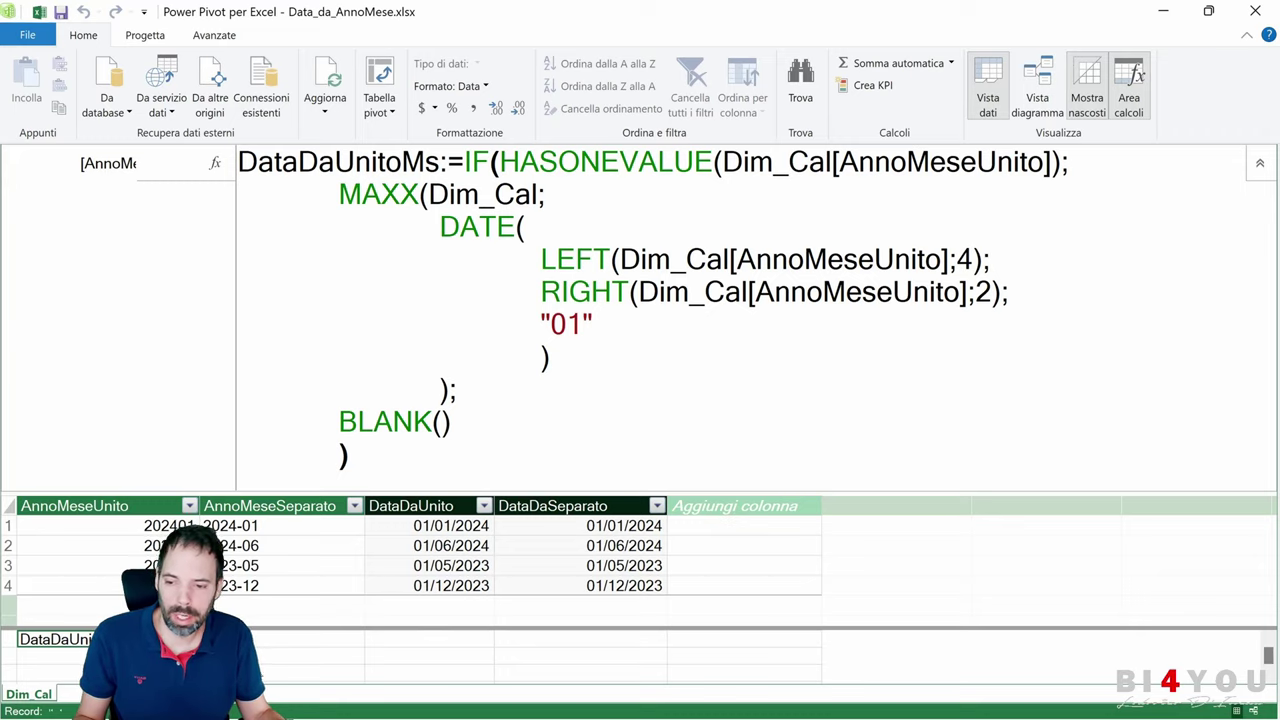
click(320, 657)
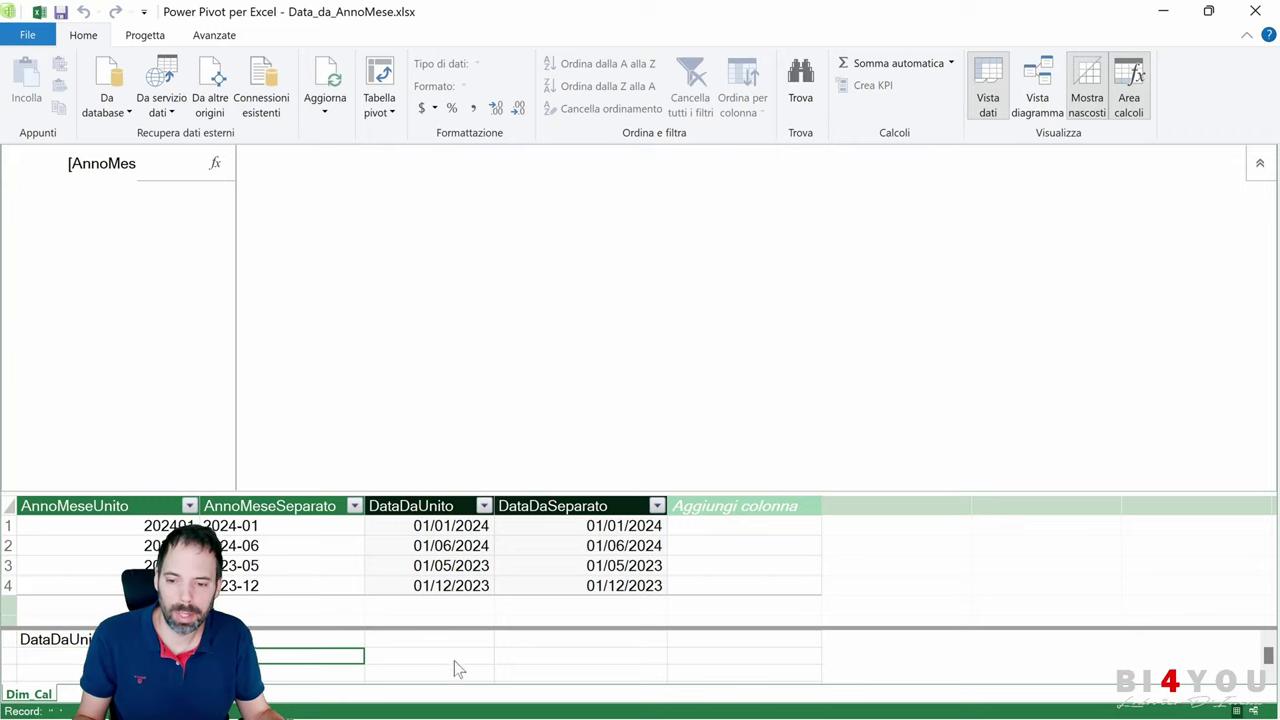
click(591, 660)
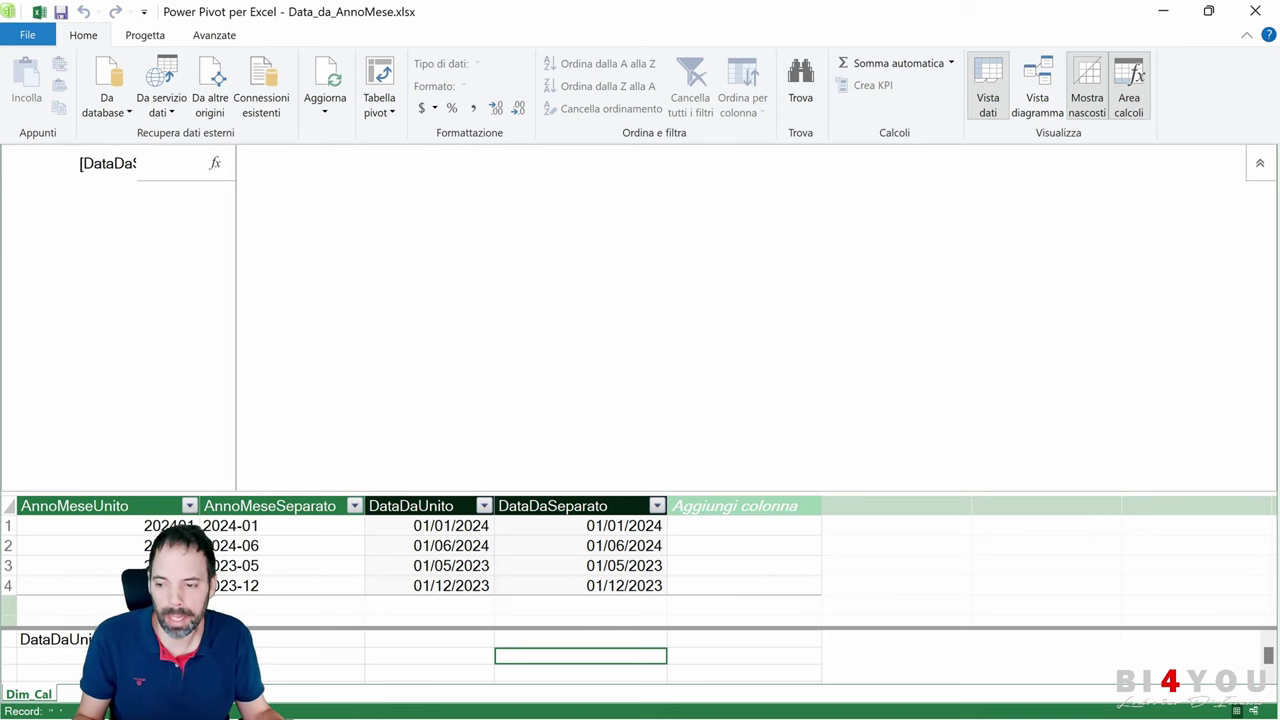
click(55, 639)
scroll(700, 300, up, 3)
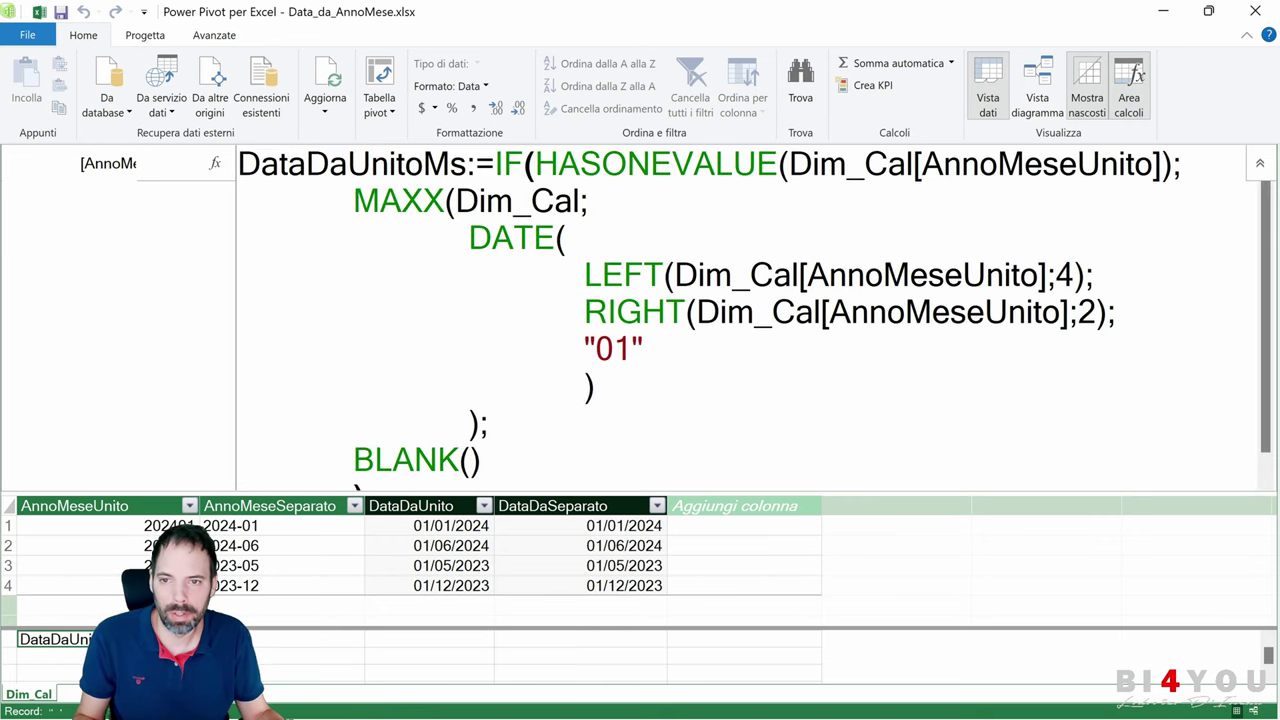
scroll(700, 300, down, 1)
click(470, 162)
key(shift+Return)
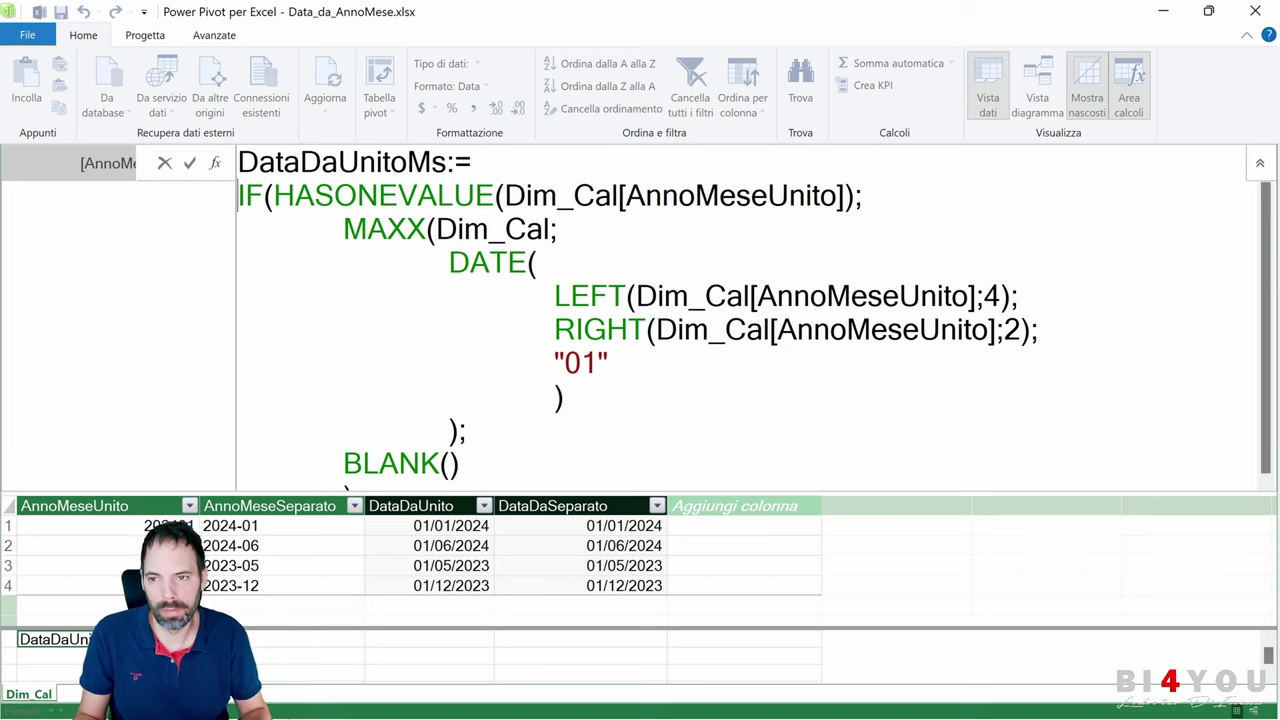
drag(510, 495, 507, 524)
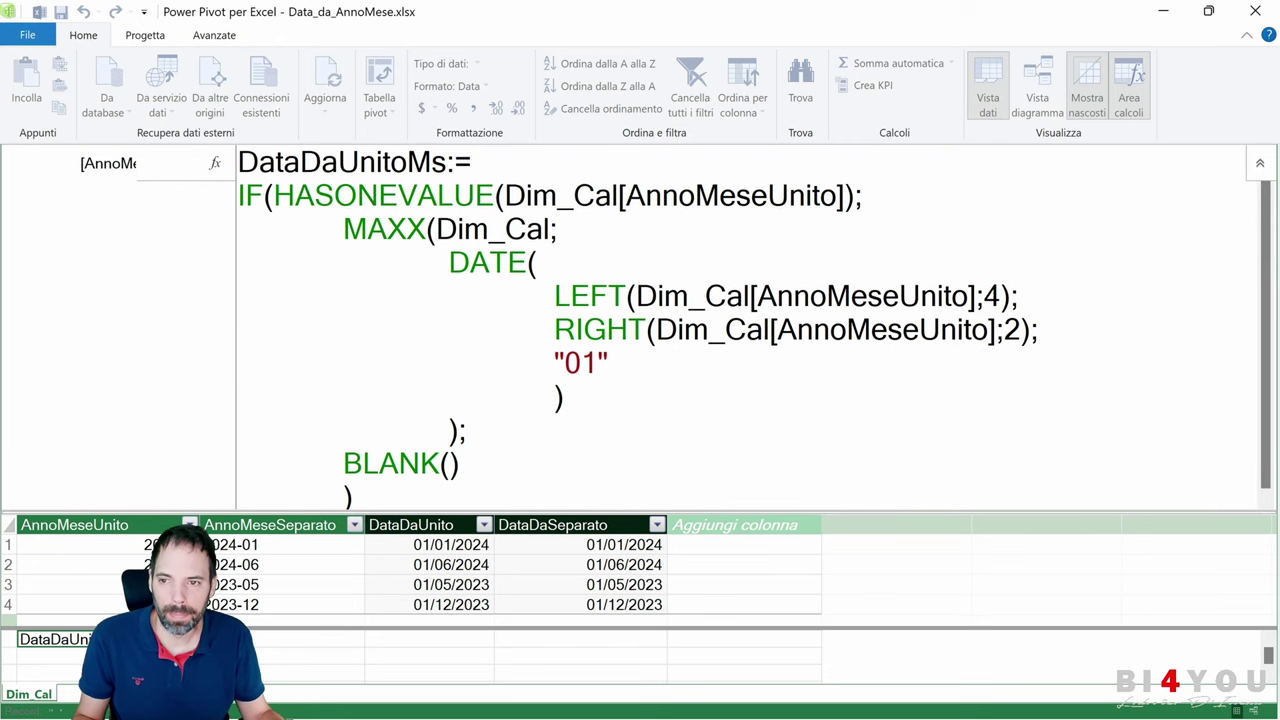
Highlight the measure's HASONEVALUE, MAXX, Dim_Cal and DATE parts, then show the DataDaUnito column formula.
drag(264, 195, 870, 195)
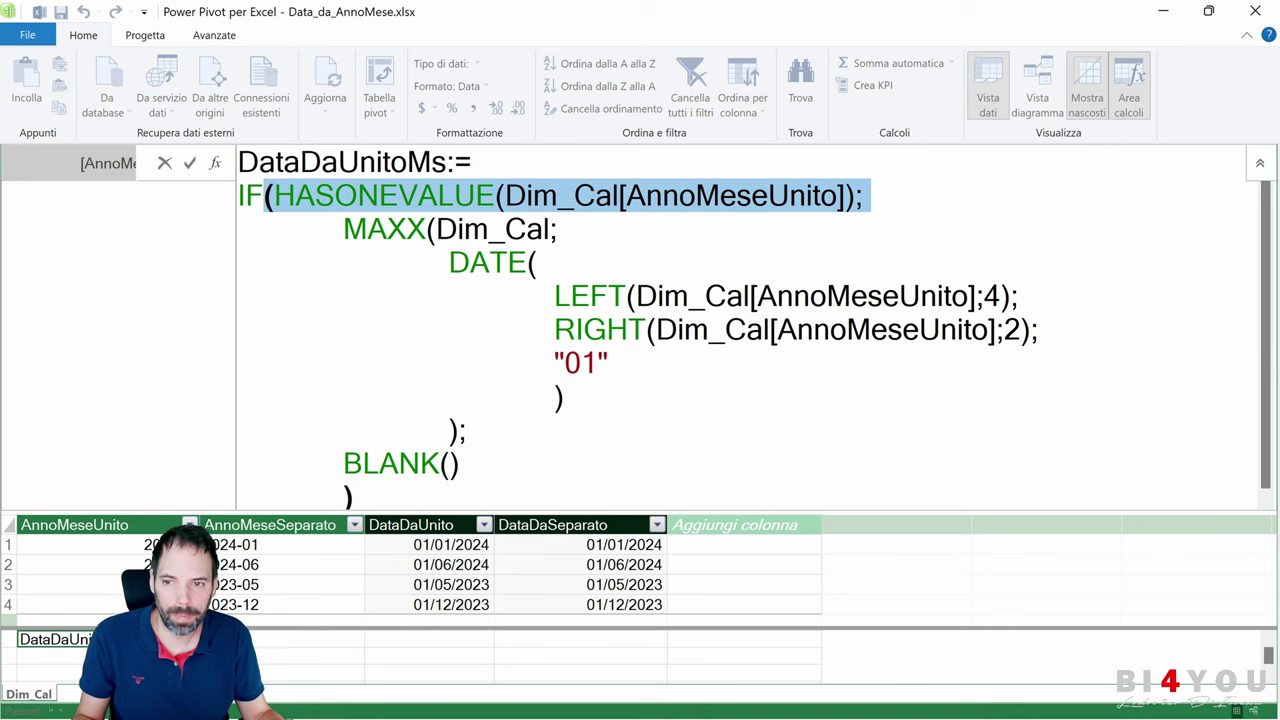
drag(343, 229, 466, 430)
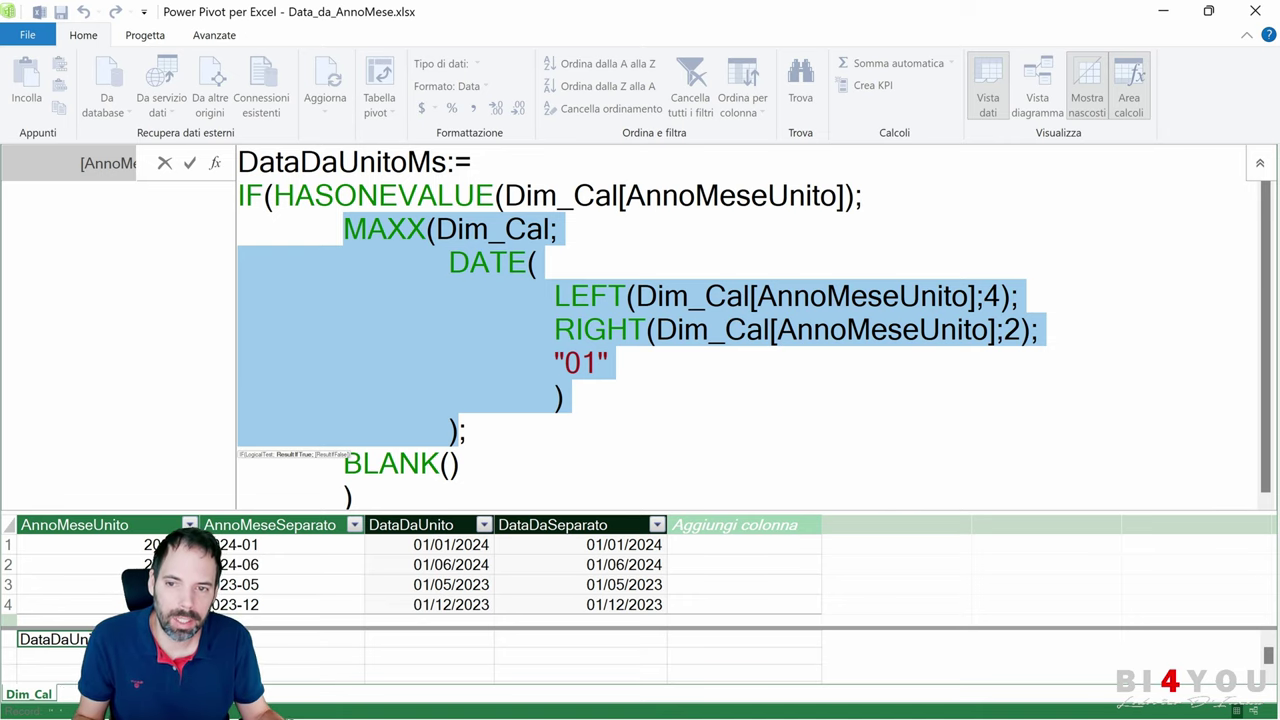
drag(436, 229, 544, 229)
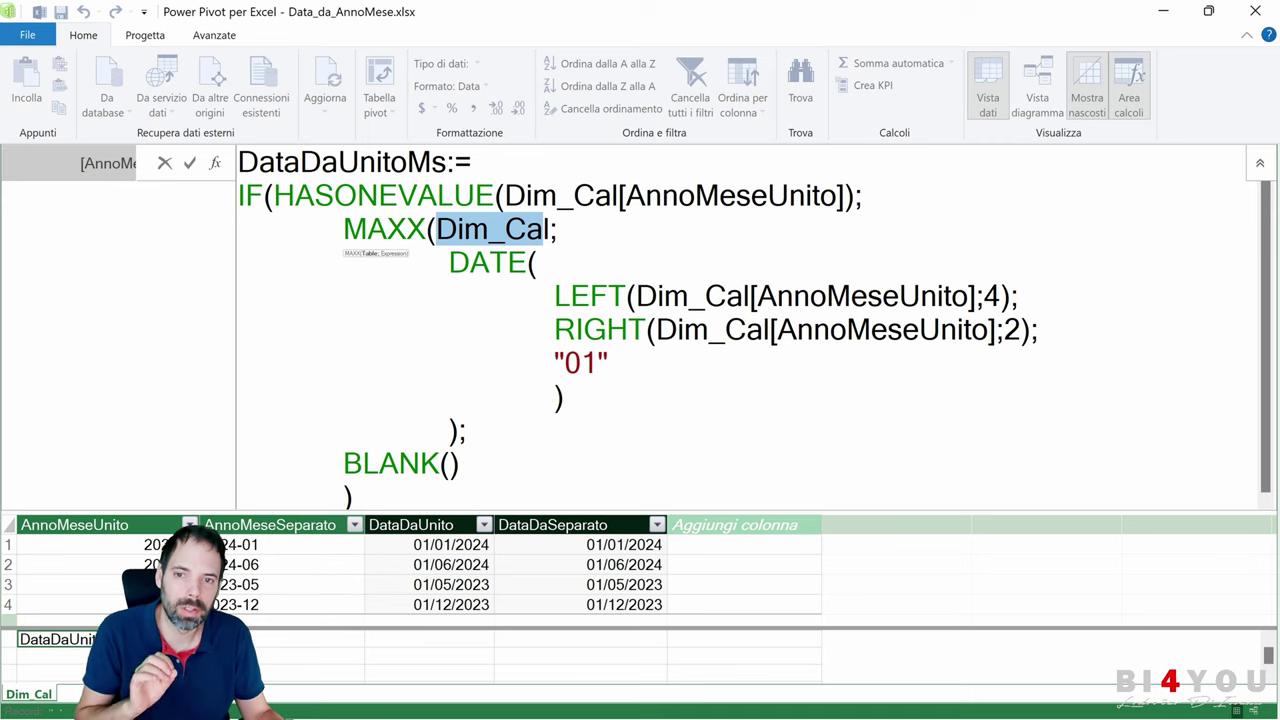
click(436, 229)
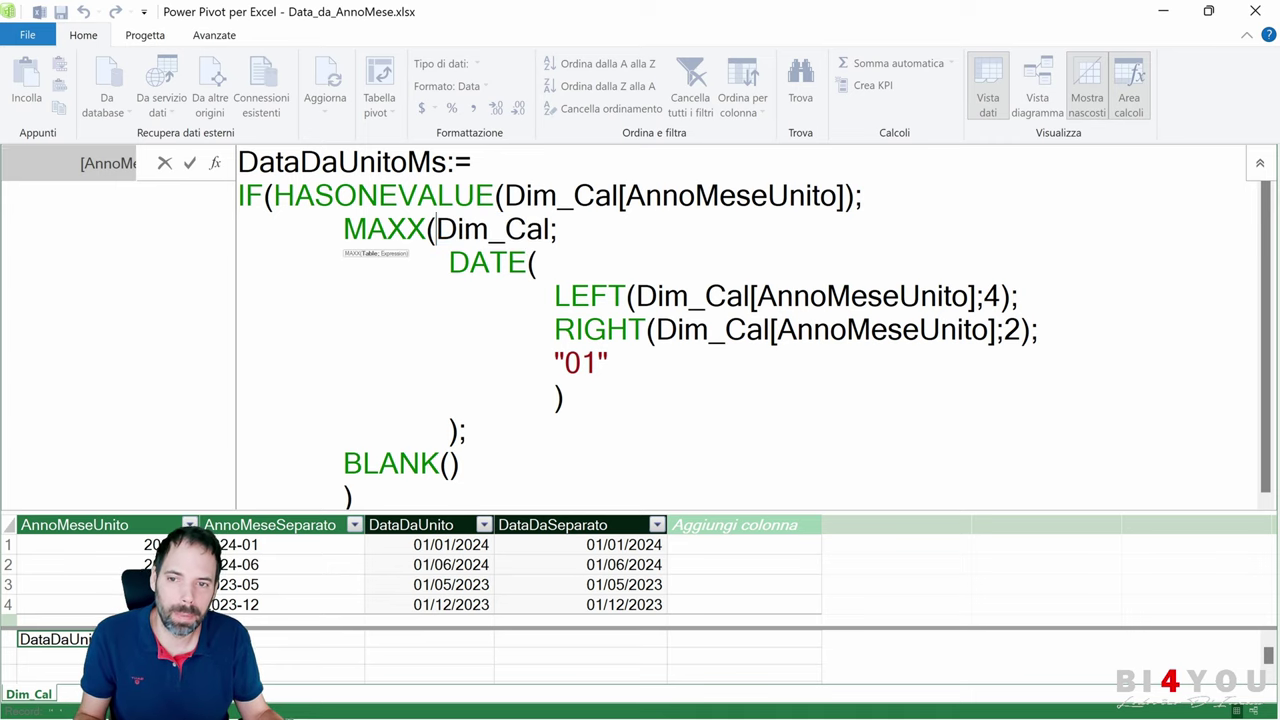
key(super+plus)
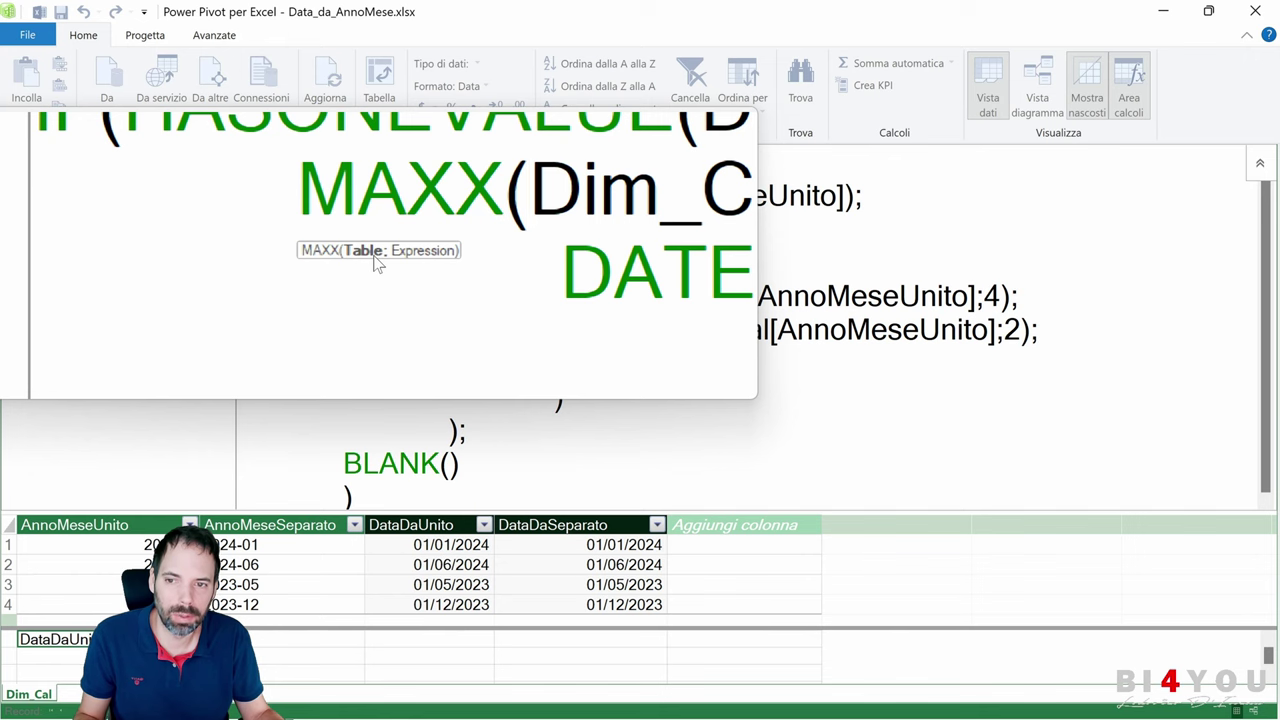
key(super+Escape)
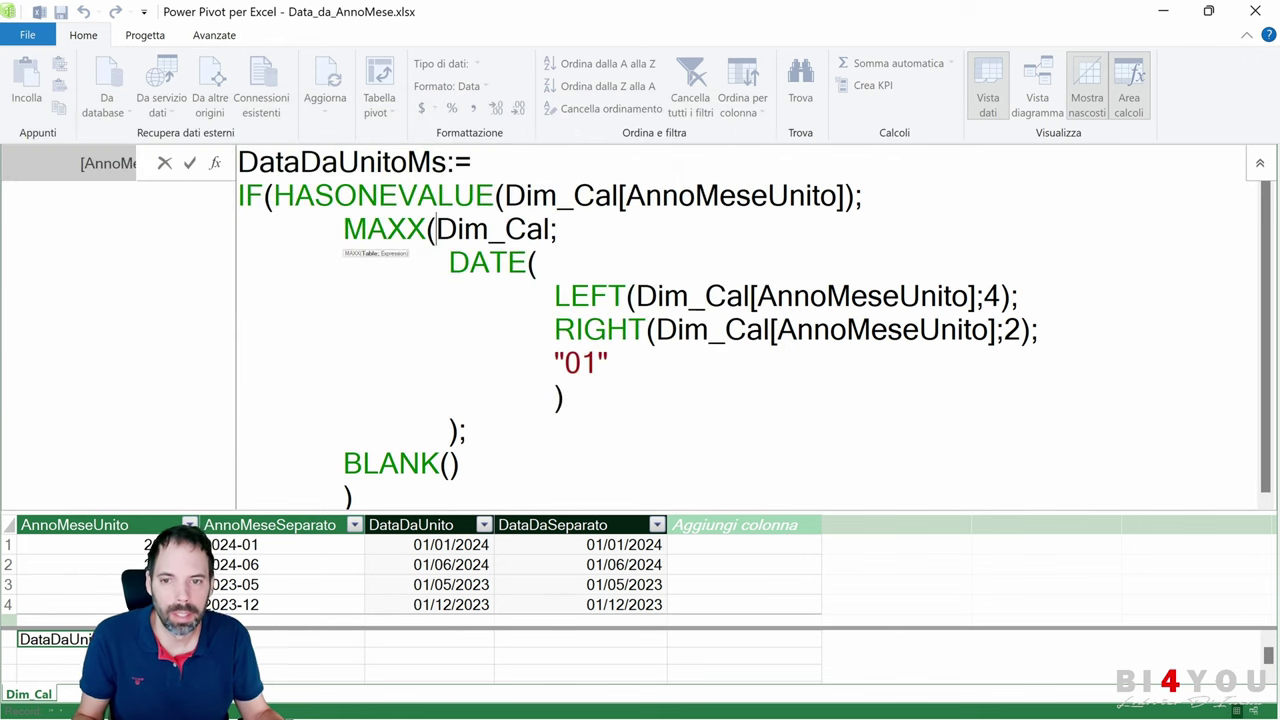
drag(552, 229, 436, 229)
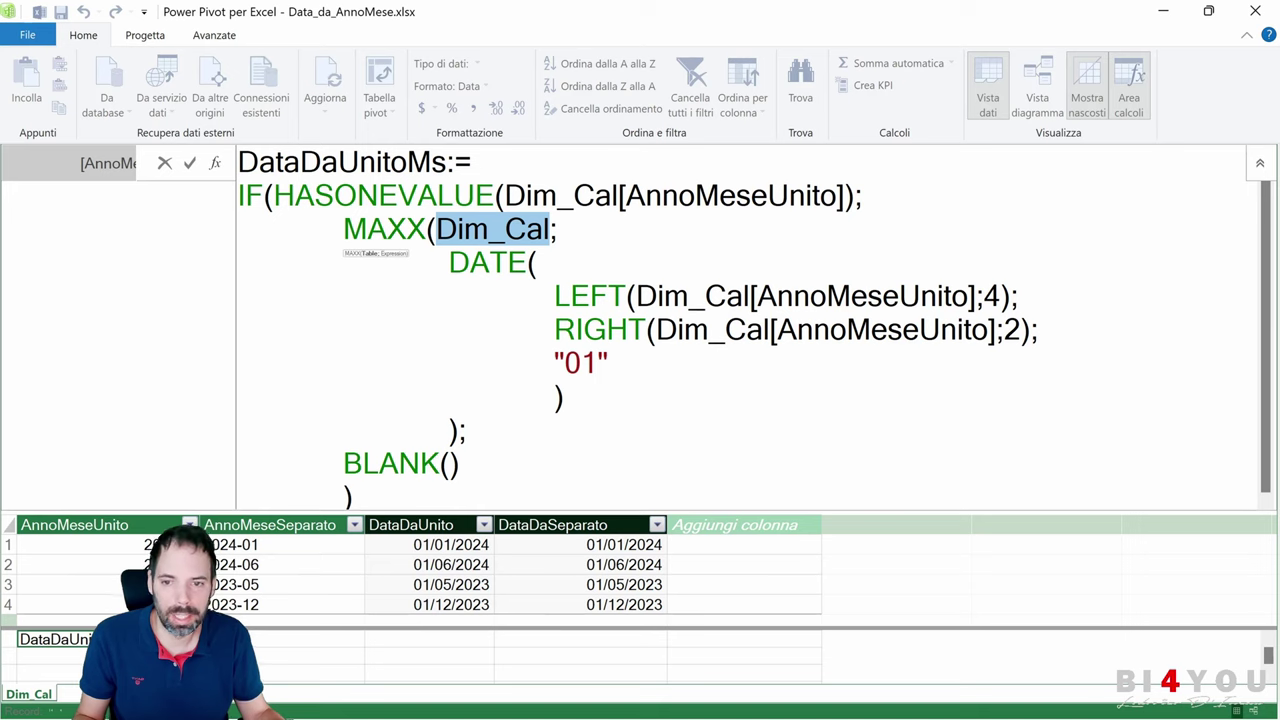
drag(449, 262, 570, 397)
click(440, 545)
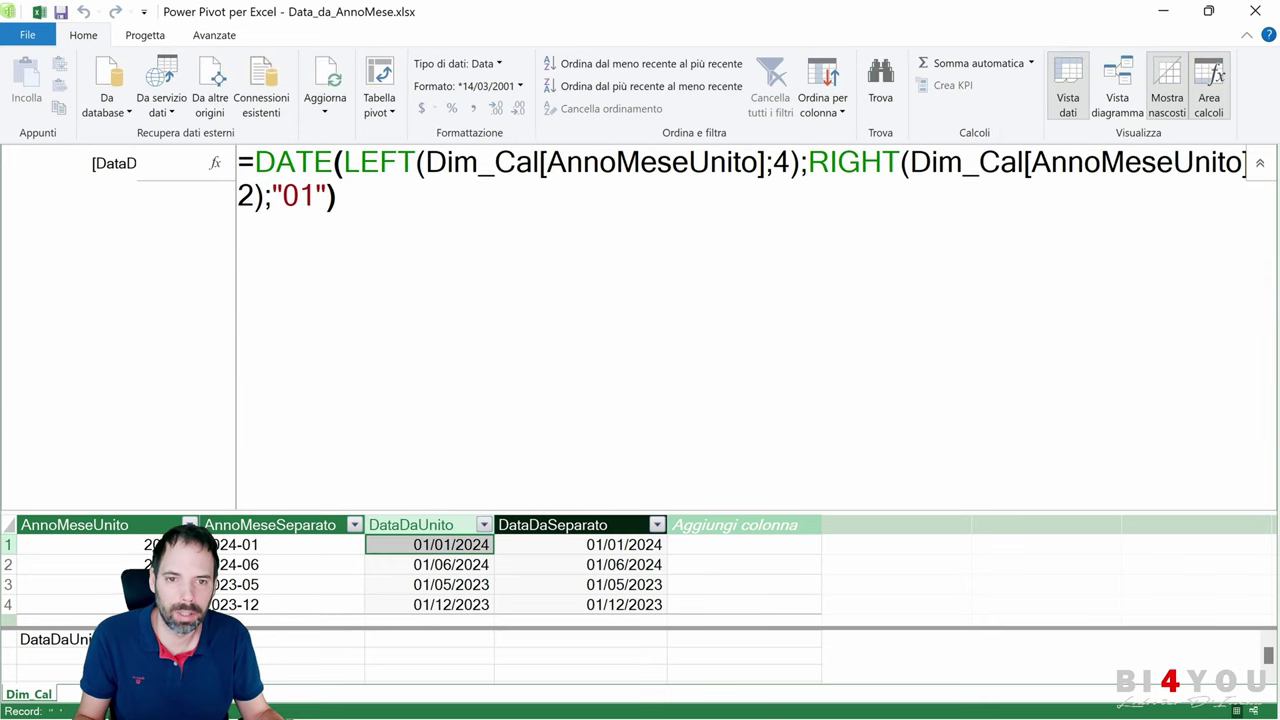
Select the DataDaUnitoMs cell reading (vuoto) to redisplay its multi-line measure formula.
click(50, 639)
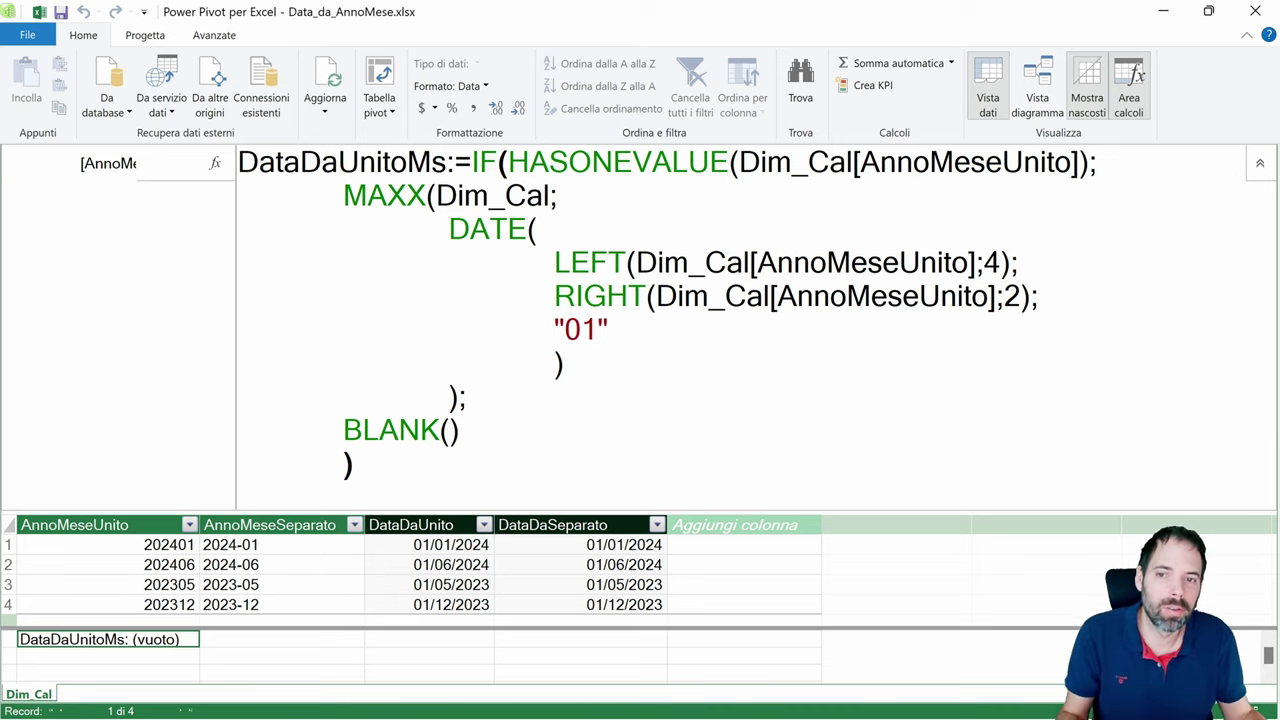
drag(343, 195, 426, 195)
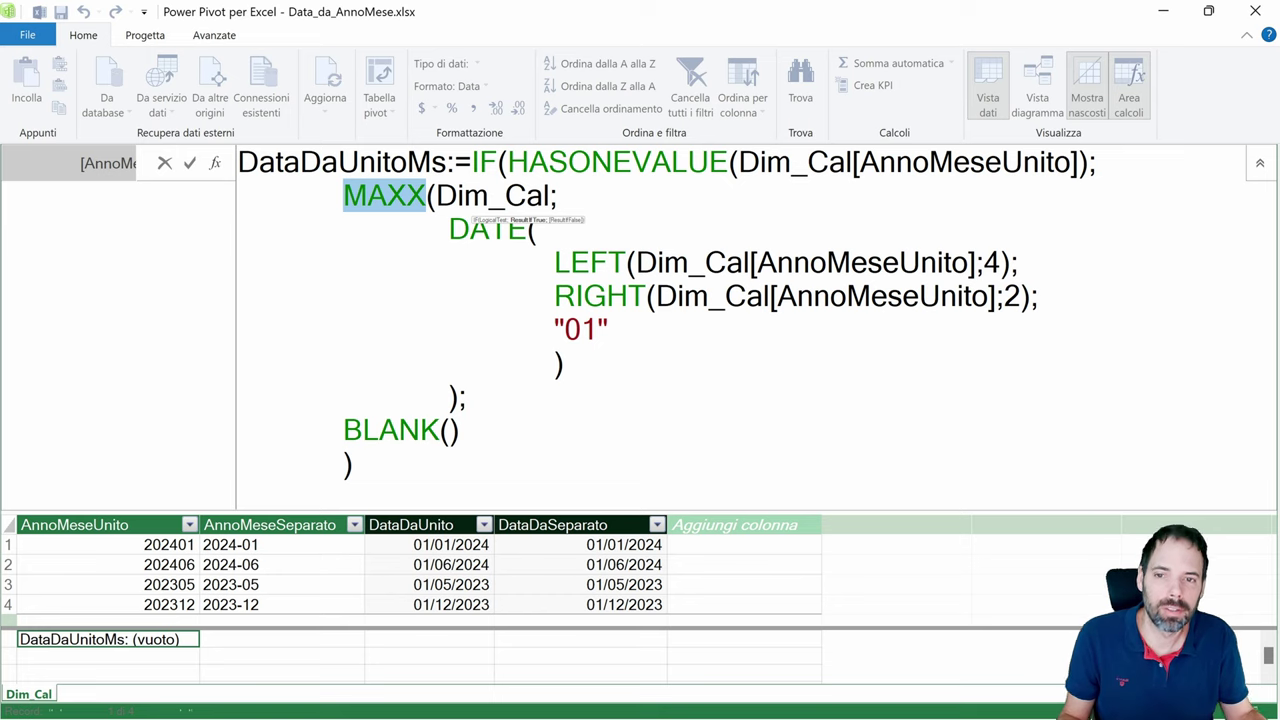
drag(436, 195, 544, 195)
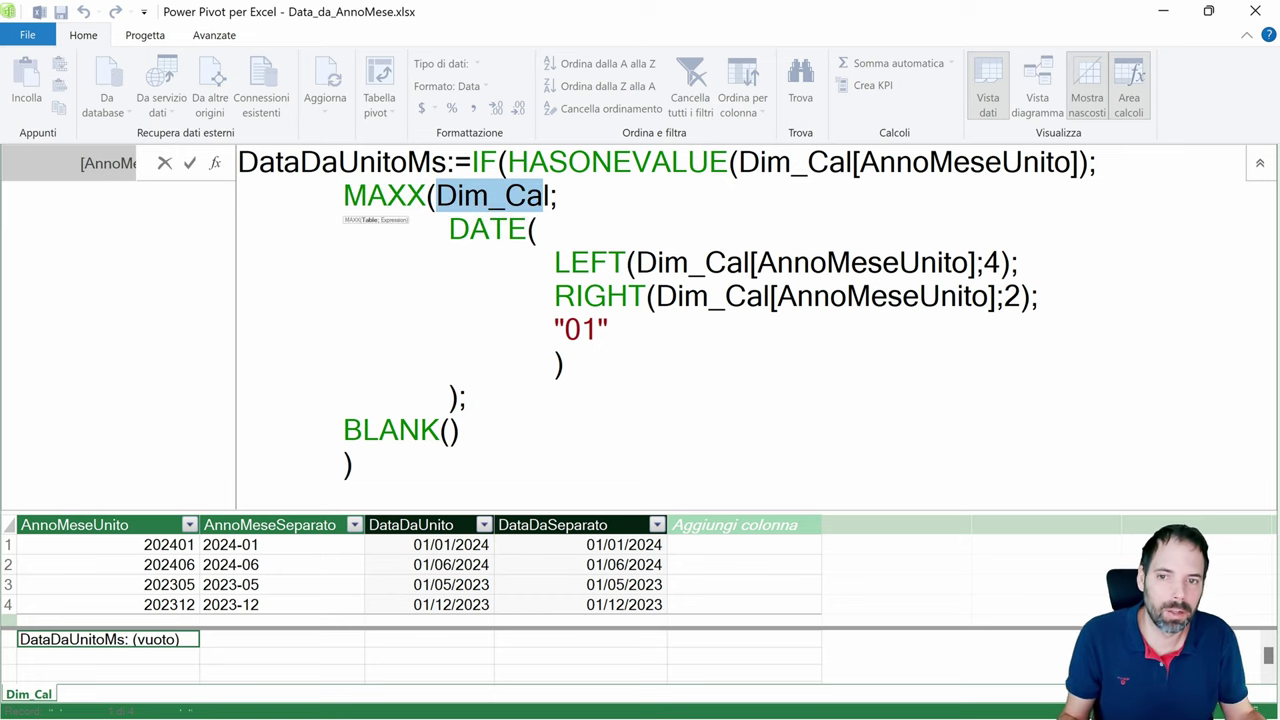
drag(448, 229, 571, 364)
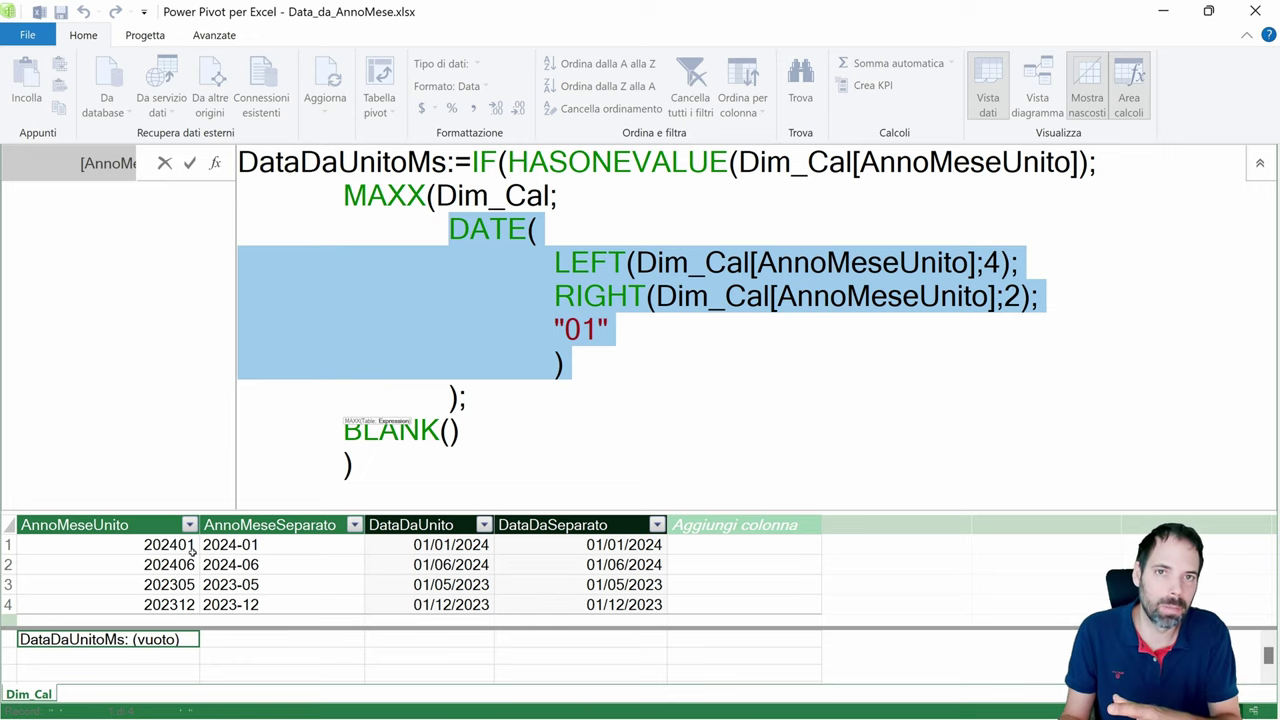
Check the pivot, then return to Power Pivot and break the measure onto a new line after :=.
click(1162, 11)
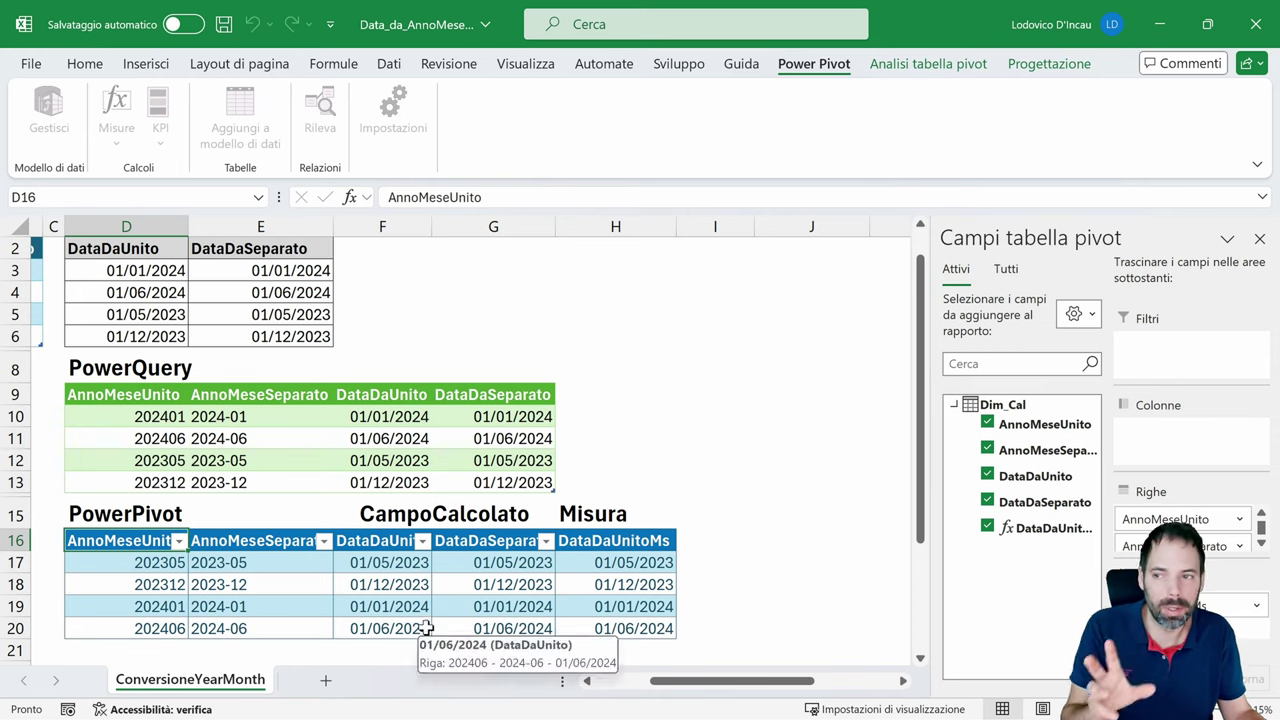
key(alt+Tab)
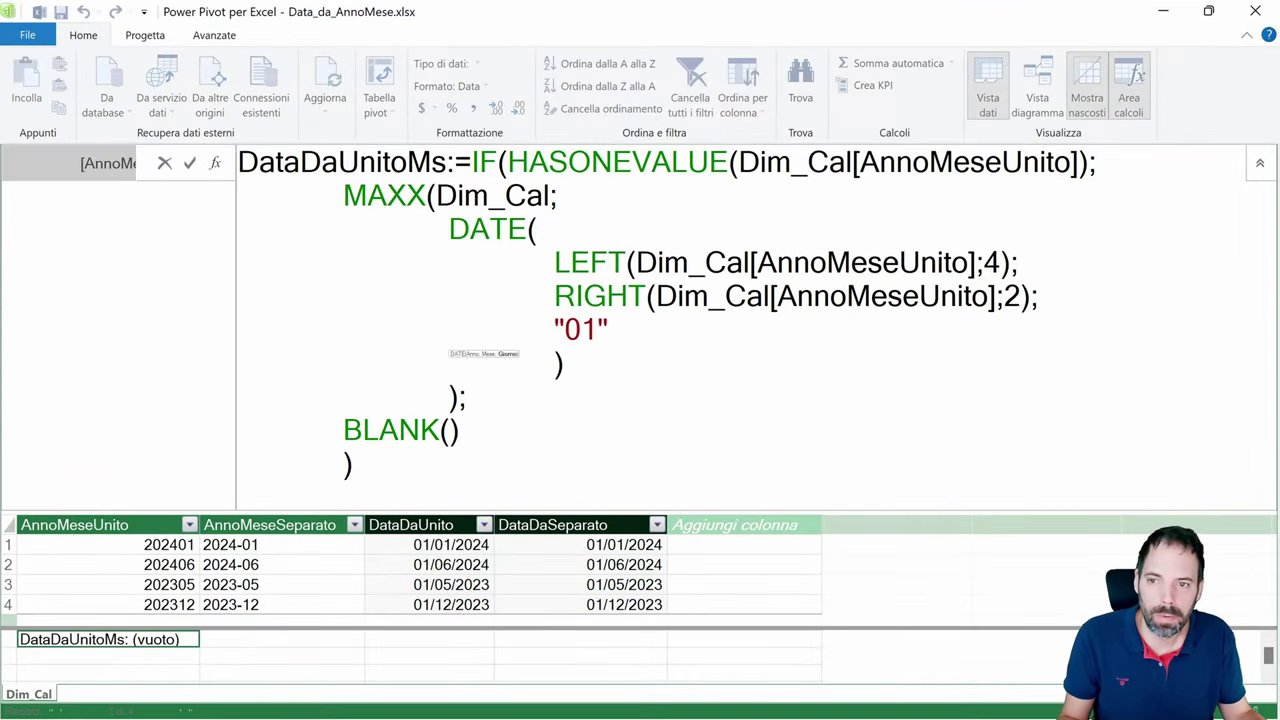
drag(343, 195, 466, 398)
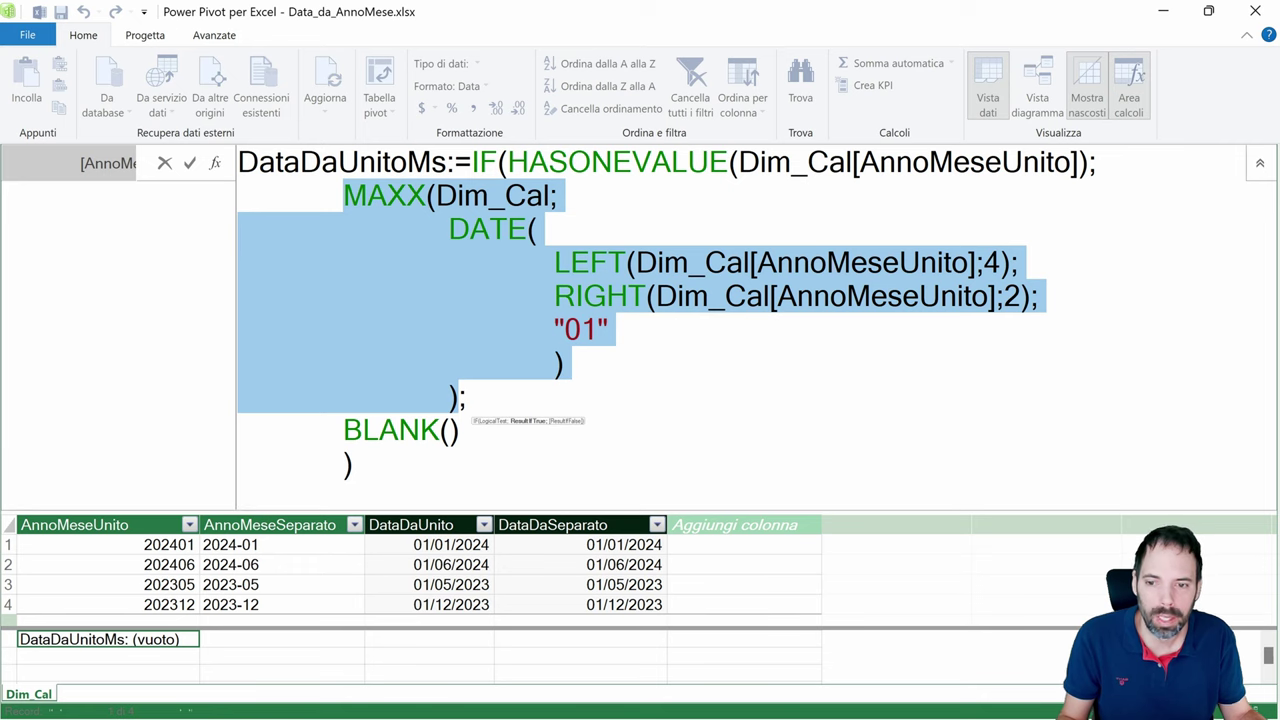
click(472, 162)
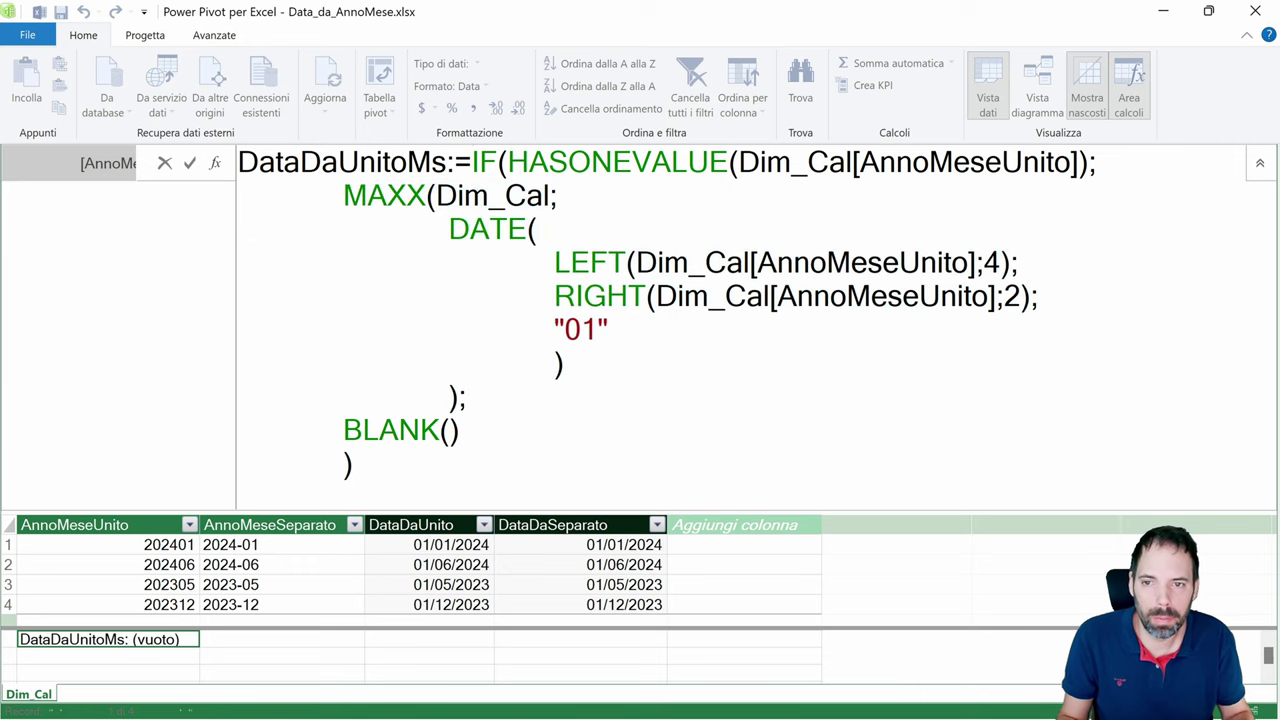
key(Return)
Walk through the HASONEVALUE test, MAXX block and BLANK() branch, then commit the measure.
drag(272, 196, 855, 196)
click(273, 196)
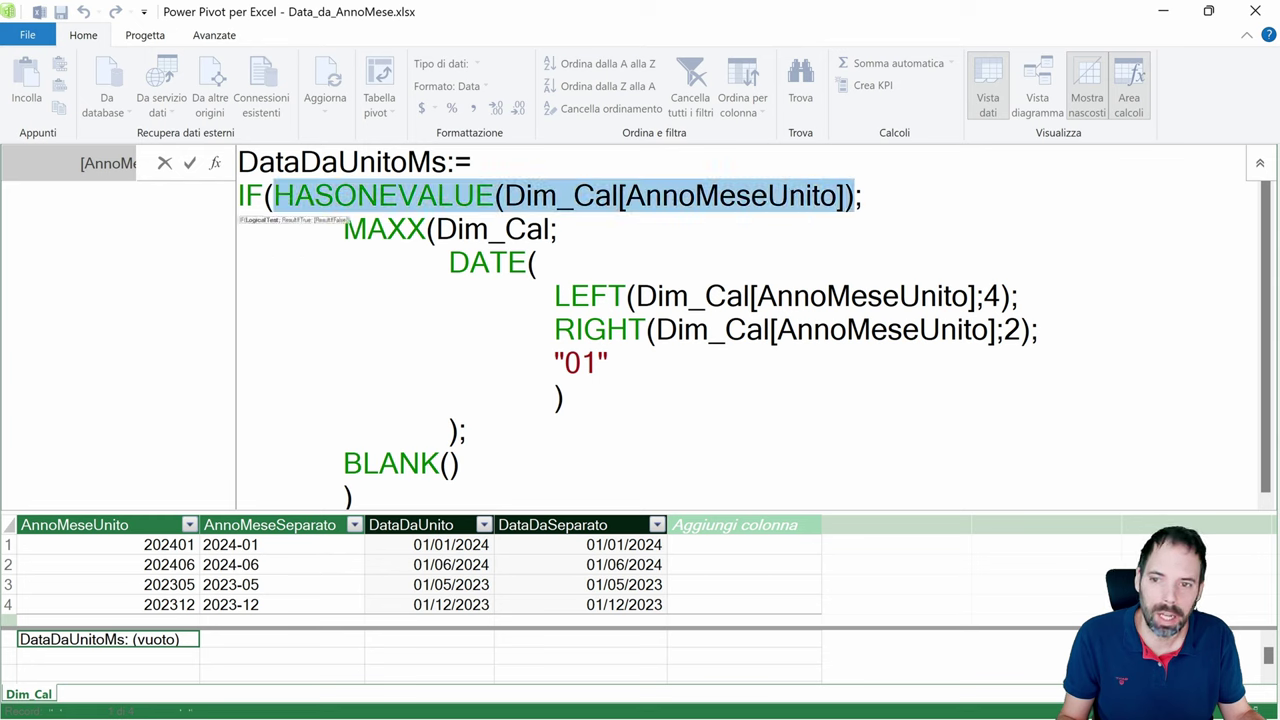
drag(343, 229, 343, 463)
click(460, 463)
click(466, 431)
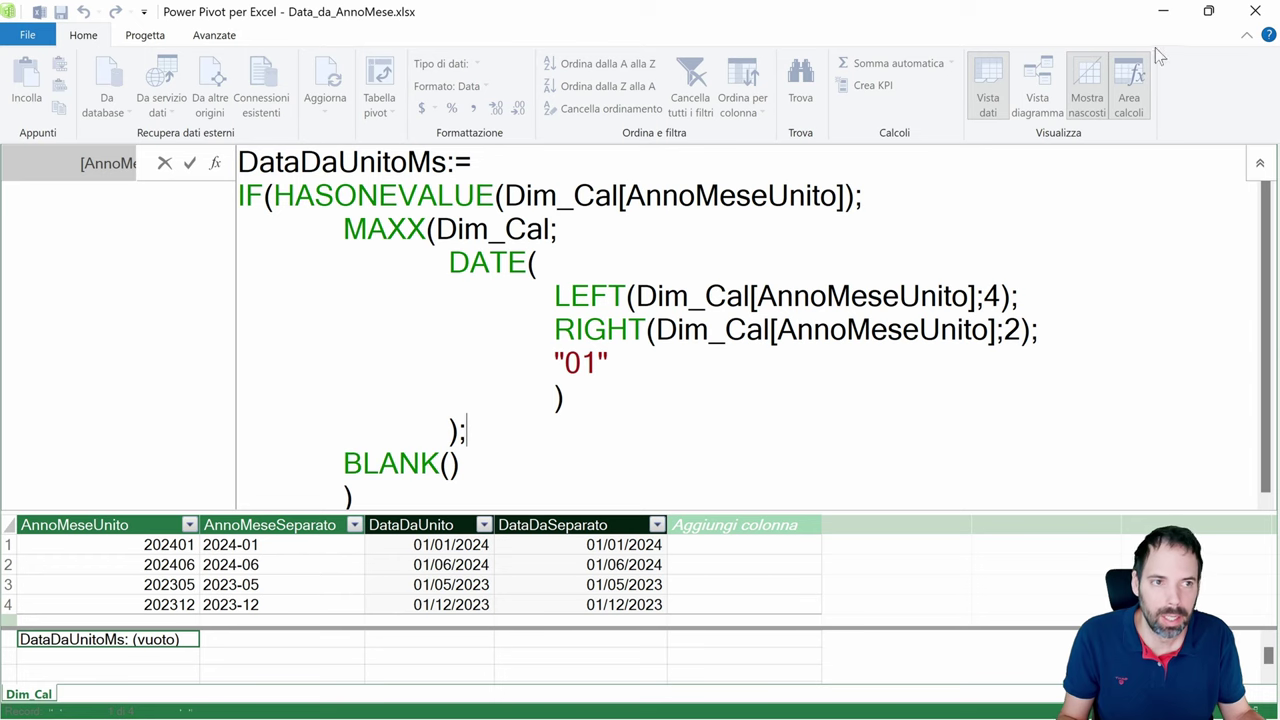
key(Return)
click(1164, 12)
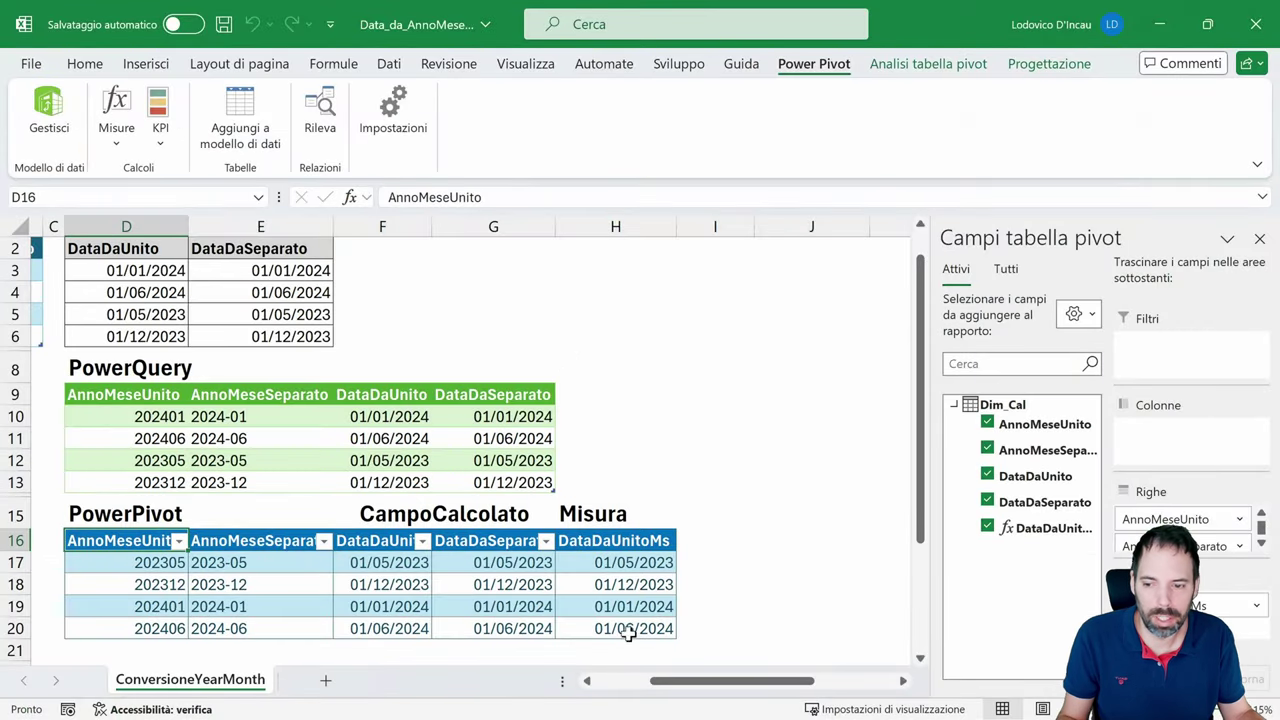
Delete the ;BLANK() branch and the closing parenthesis from the DataDaUnitoMs formula.
key(alt+Tab)
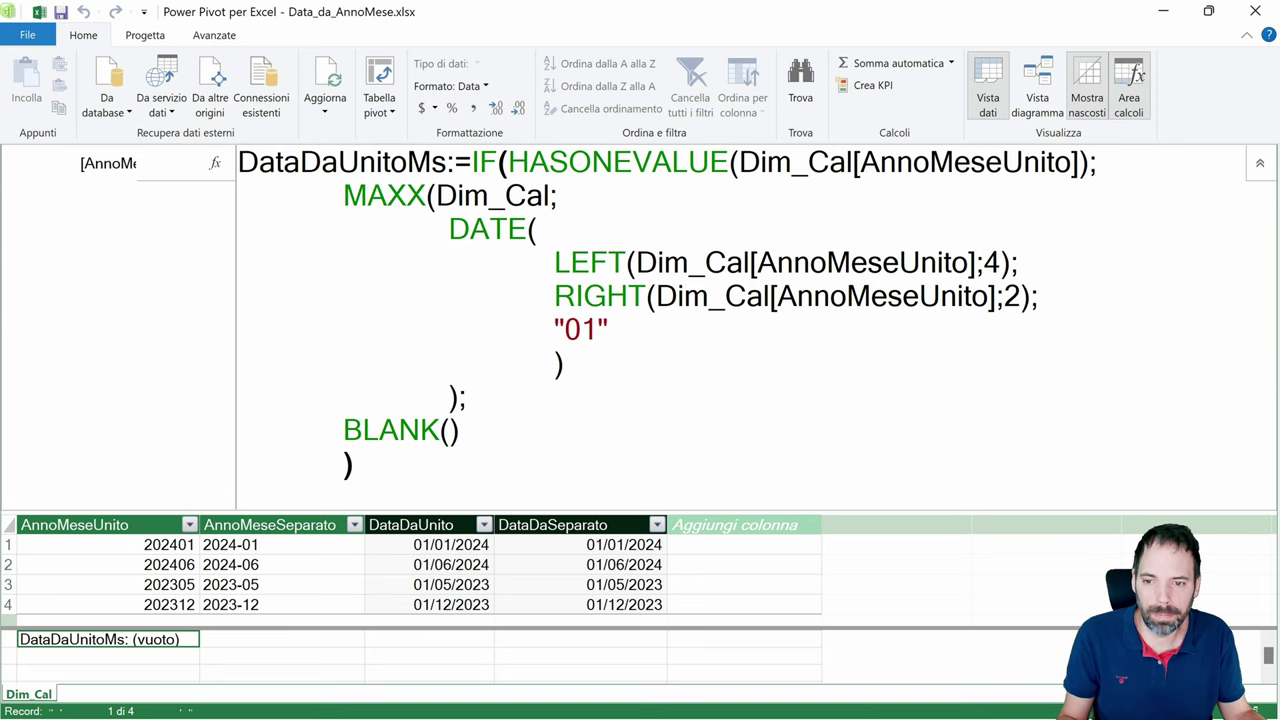
click(462, 430)
key(shift+Home)
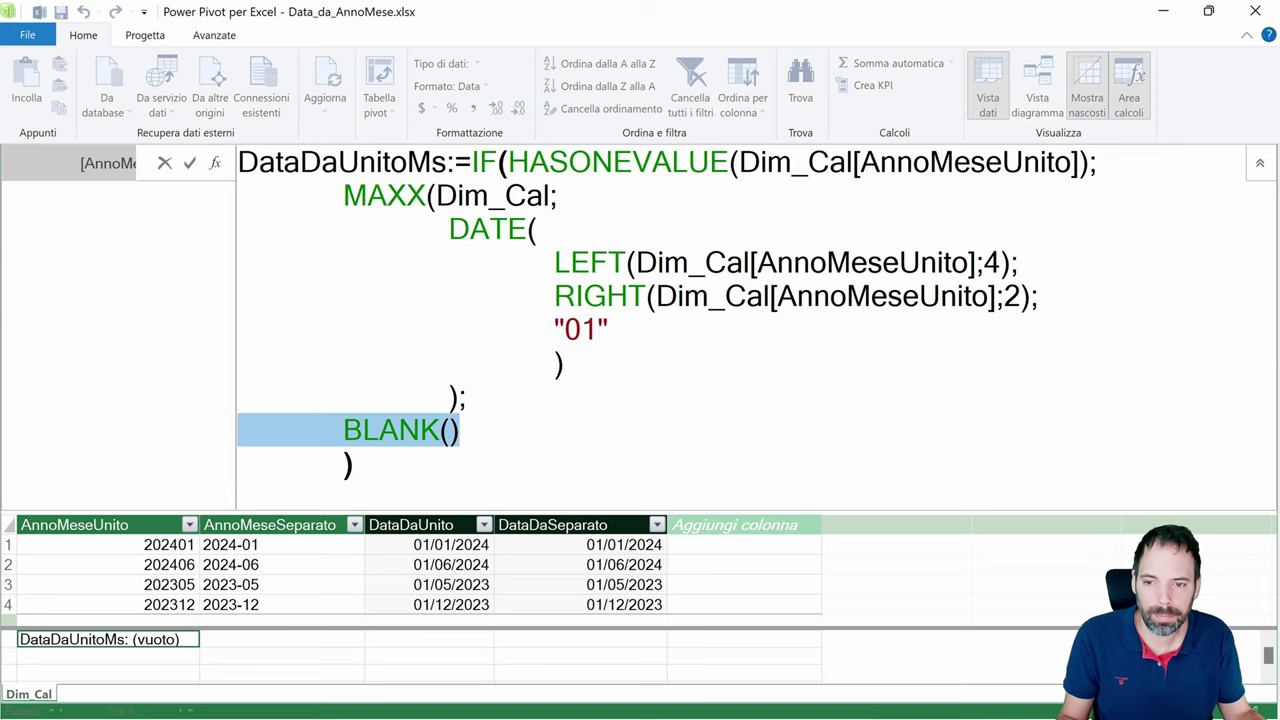
key(End)
key(shift+Left)
key(shift+Left)
key(shift+Left)
key(shift+Left)
key(shift+Left)
key(shift+Left)
key(shift+Left)
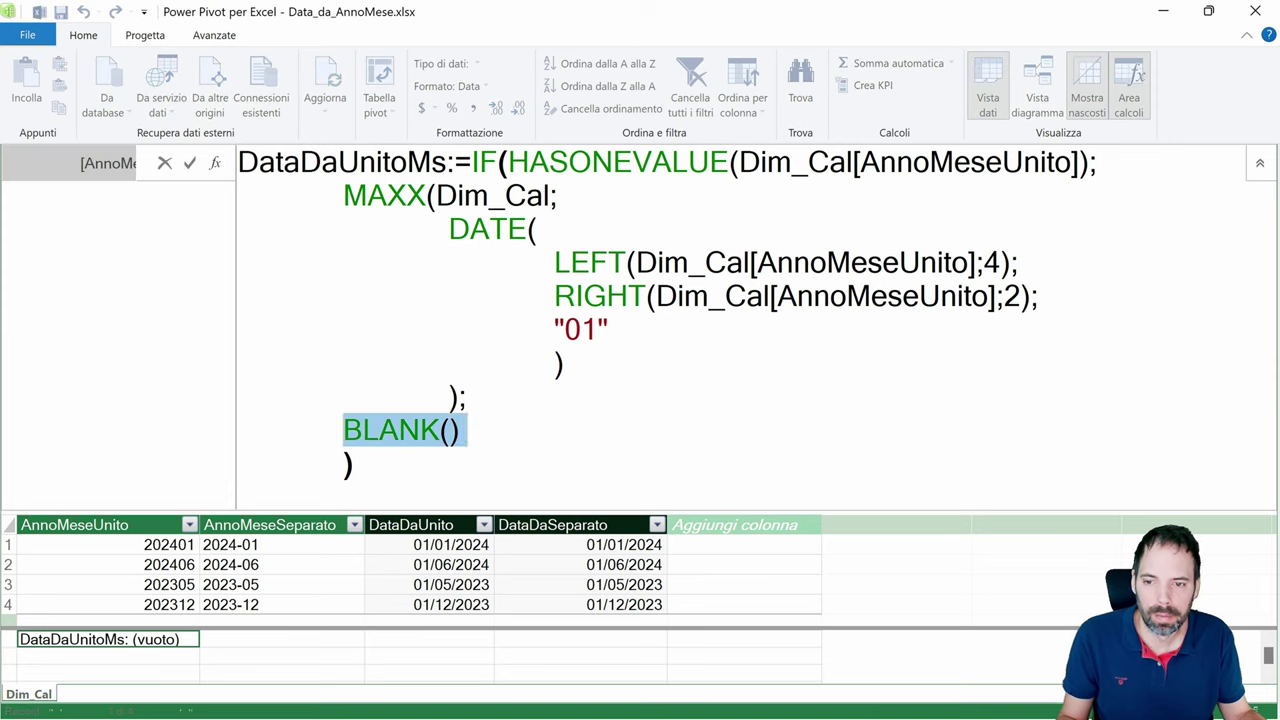
key(ctrl+shift+End)
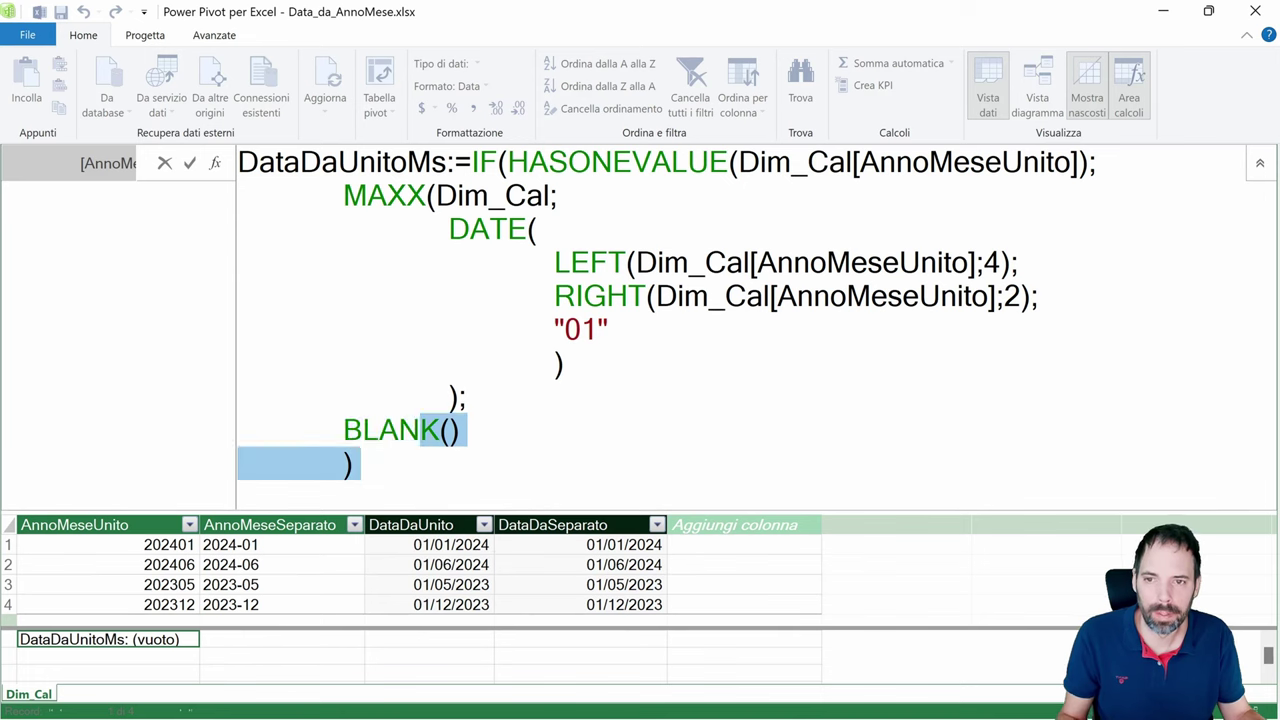
key(shift+Up)
key(shift+Up)
key(shift+Up)
key(shift+Up)
key(shift+Up)
key(shift+Up)
key(shift+Up)
key(shift+Up)
key(shift+Up)
key(shift+Down)
key(shift+Down)
key(shift+Down)
key(shift+Down)
key(shift+Down)
key(shift+Down)
key(shift+Down)
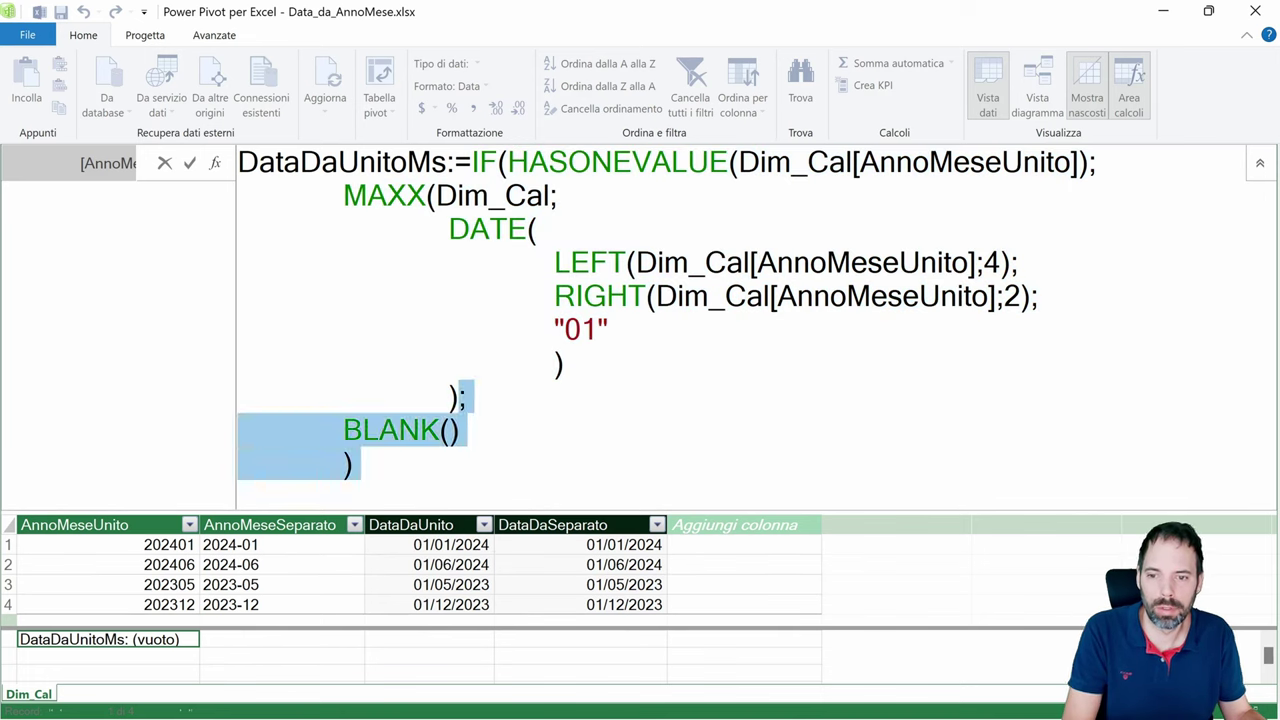
key(Delete)
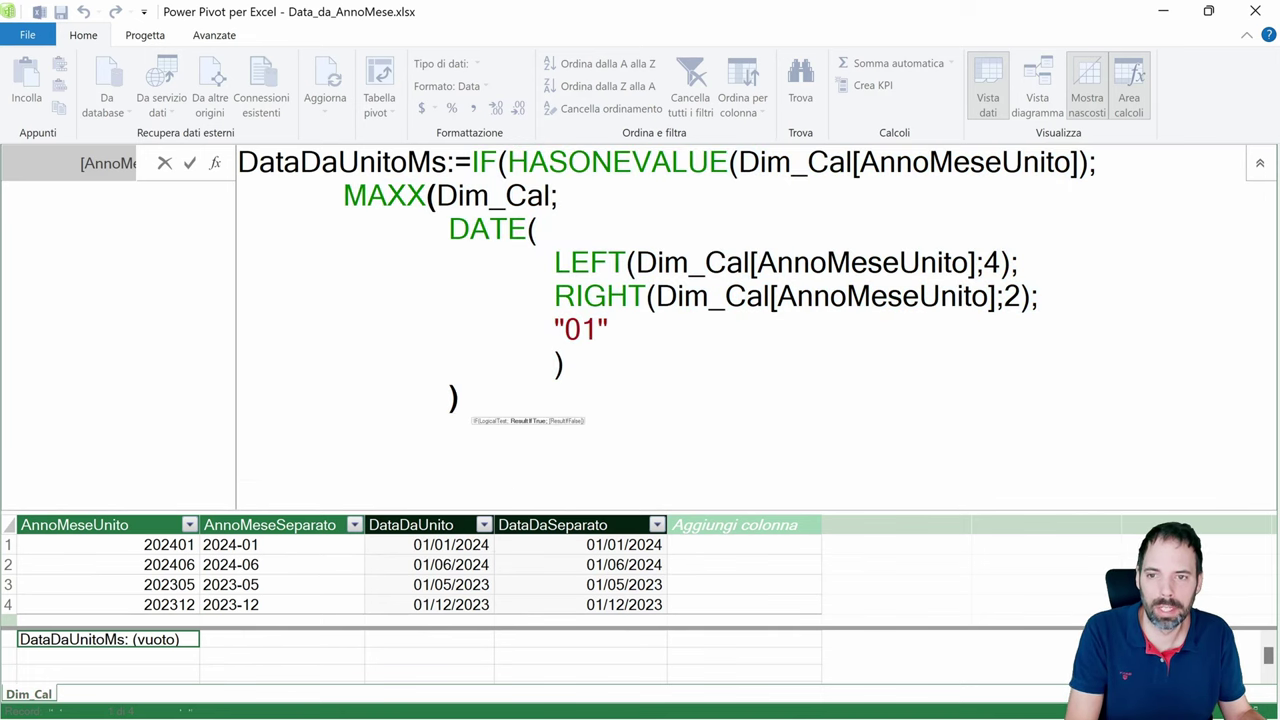
Remove the IF(HASONEVALUE(Dim_Cal[AnnoMeseUnito]); opening, commit the plain MAXX formula, and return to the workbook.
click(1097, 162)
key(ctrl+shift+Left)
key(ctrl+shift+Left)
key(ctrl+shift+Left)
key(ctrl+shift+Left)
key(ctrl+shift+Left)
key(ctrl+shift+Left)
key(ctrl+shift+Left)
key(ctrl+shift+Left)
key(ctrl+shift+Left)
key(Delete)
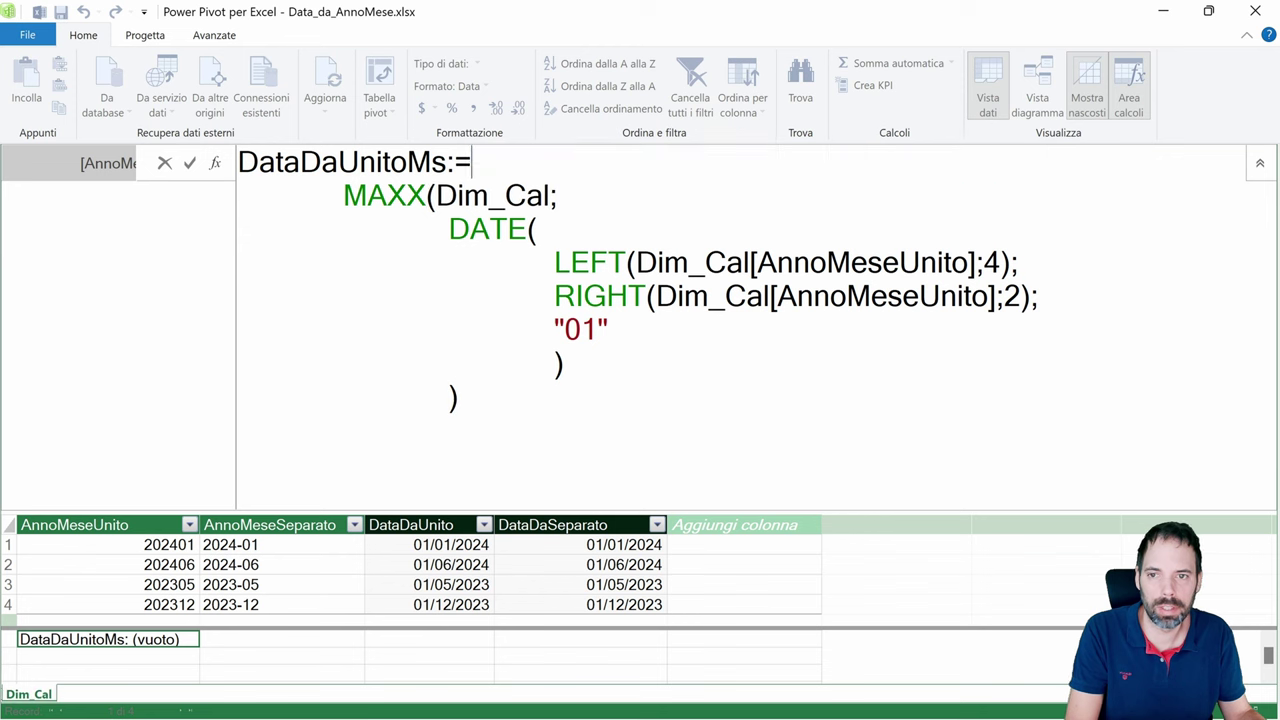
key(Return)
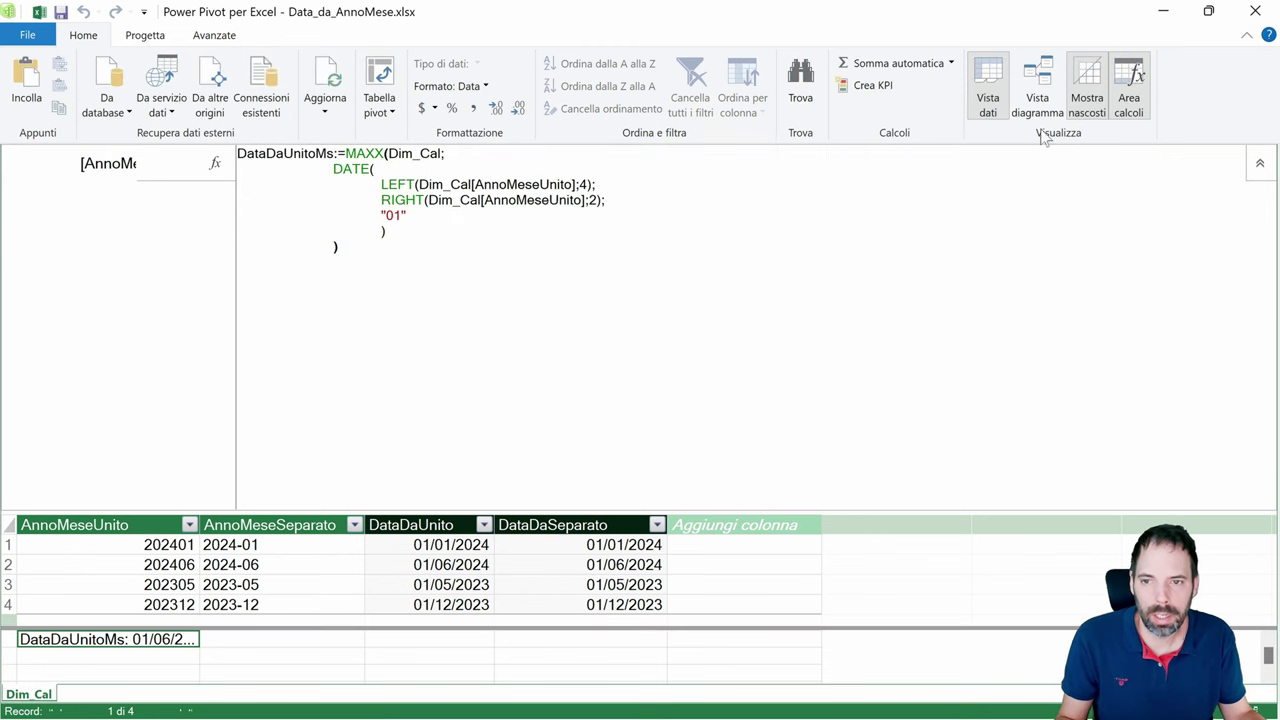
click(1164, 14)
Inspect the pivot's Totale complessivo row and its DataDaUnitoMs grand total in H21.
scroll(487, 515, down, 1)
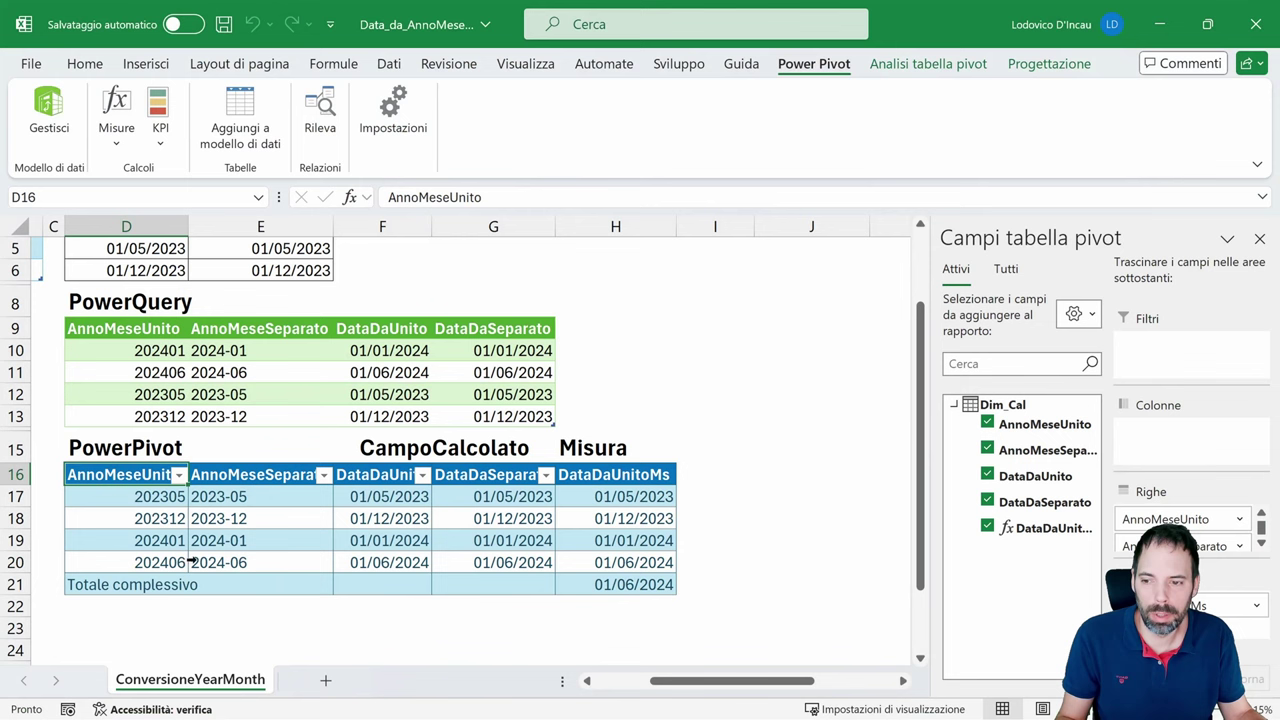
click(68, 585)
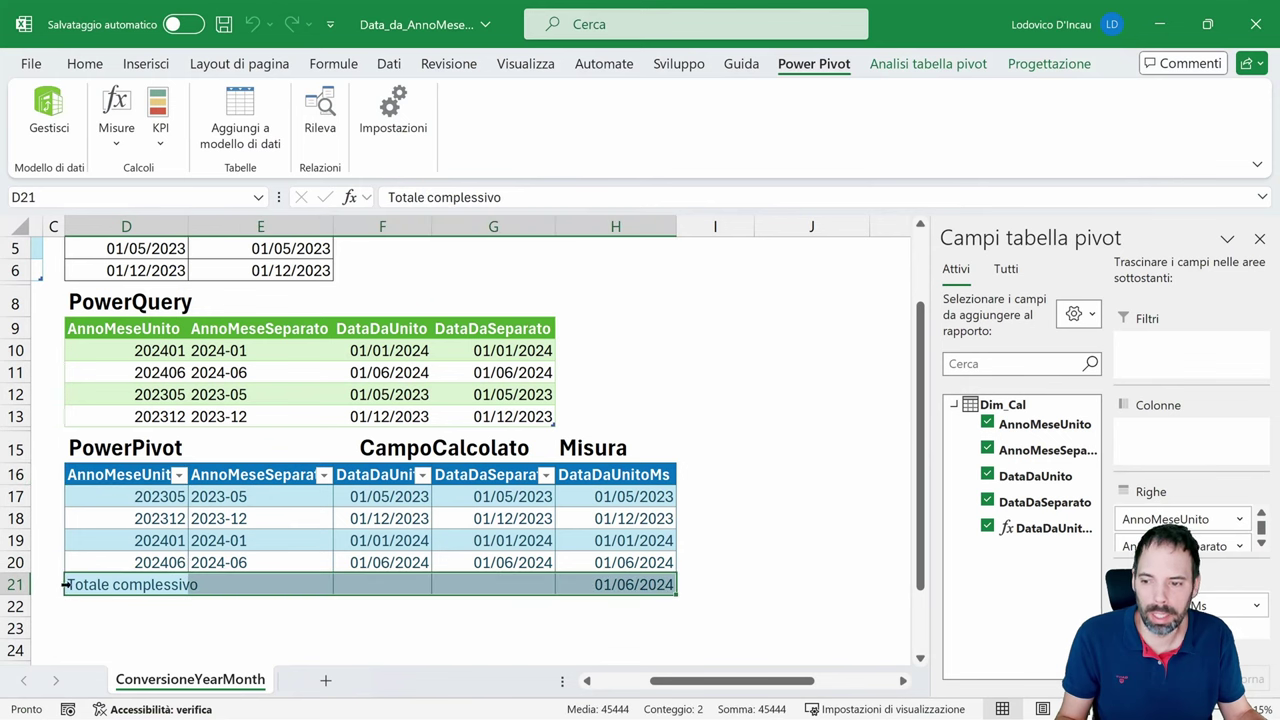
click(635, 585)
drag(639, 500, 641, 561)
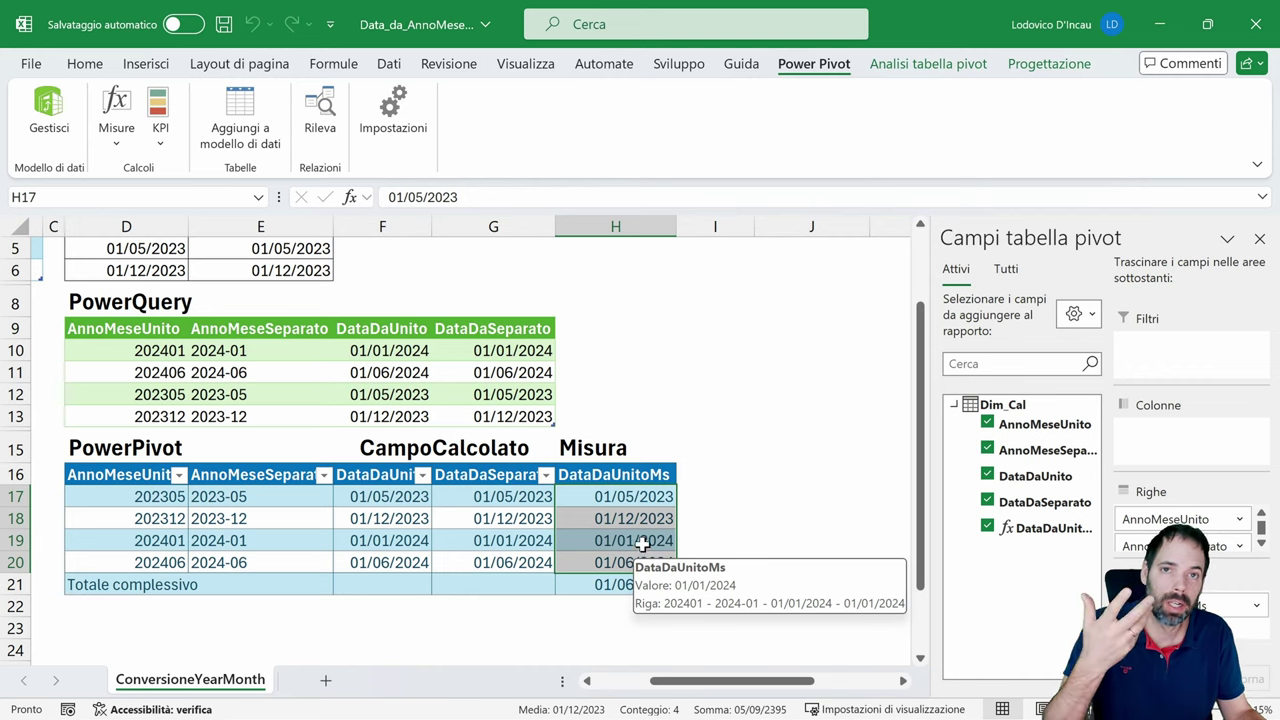
click(595, 585)
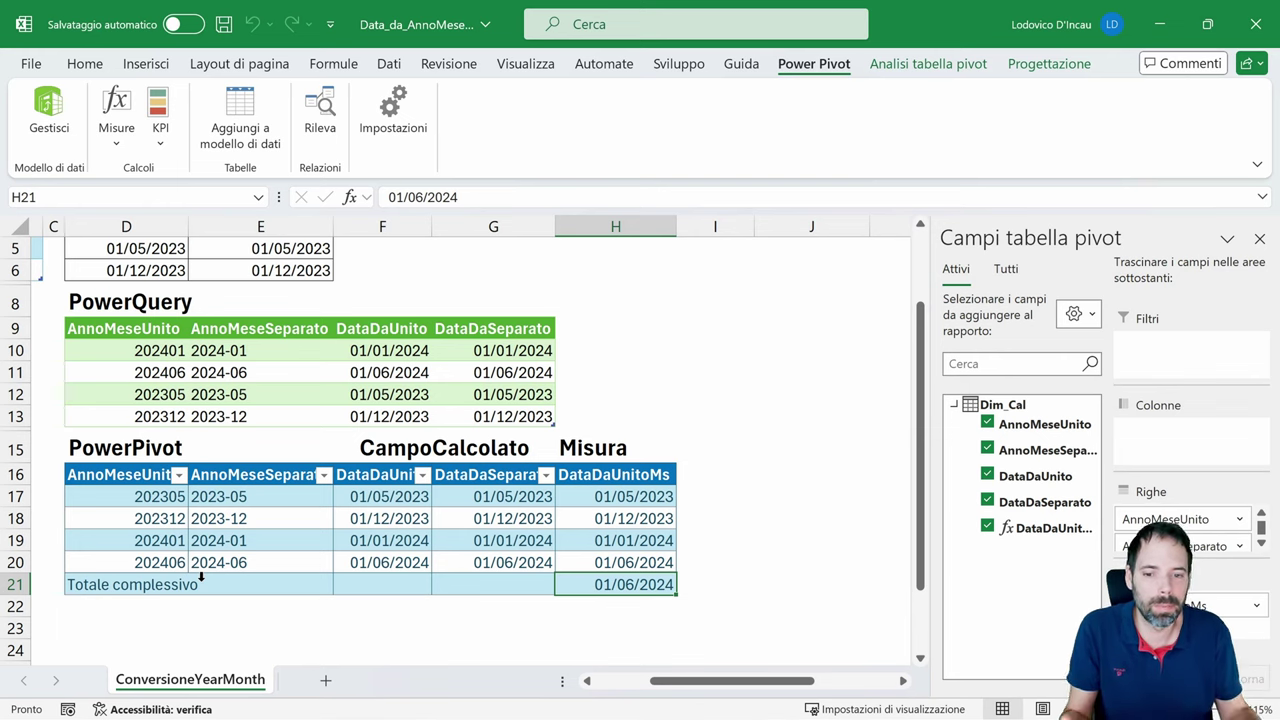
drag(145, 490, 143, 548)
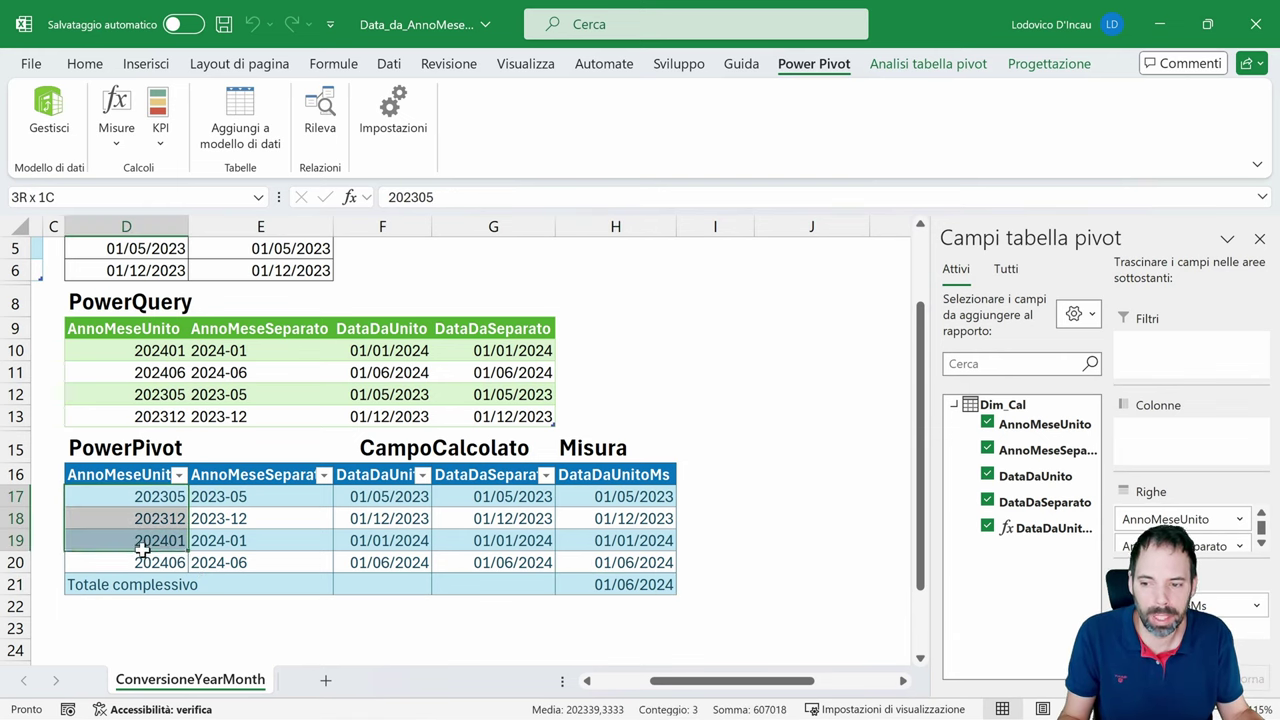
click(353, 567)
click(630, 590)
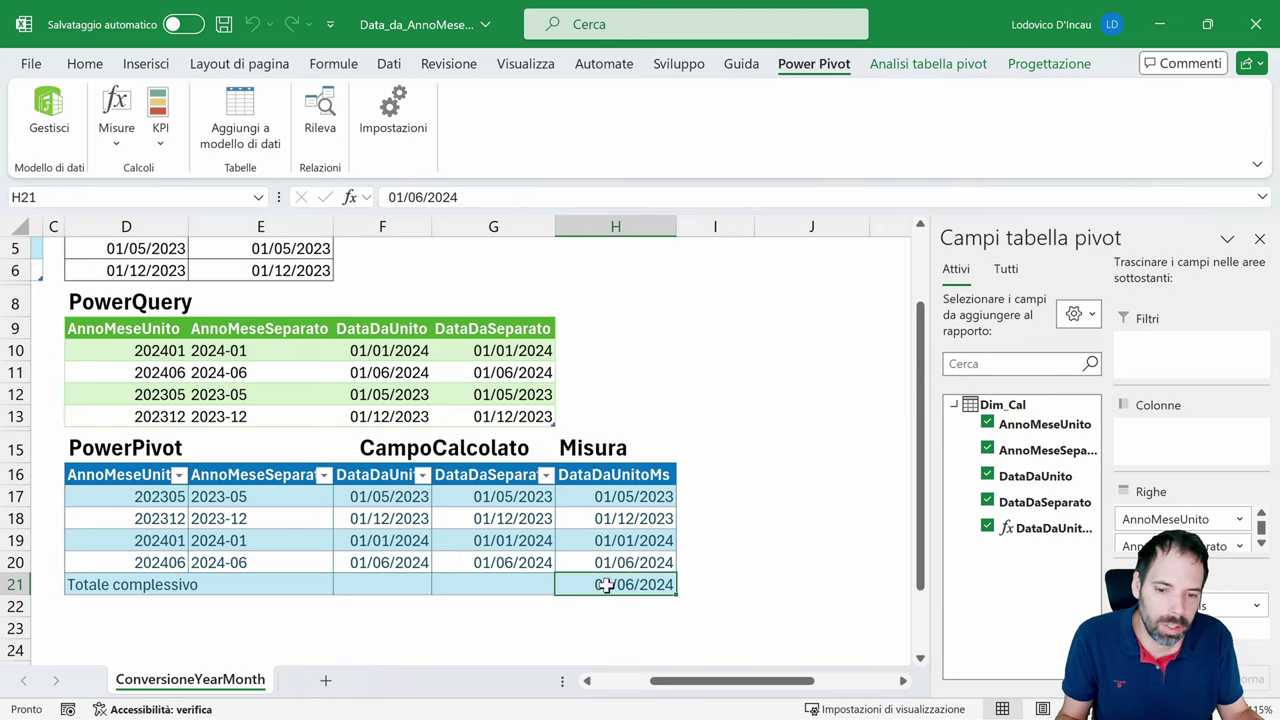
mouse_move(650, 590)
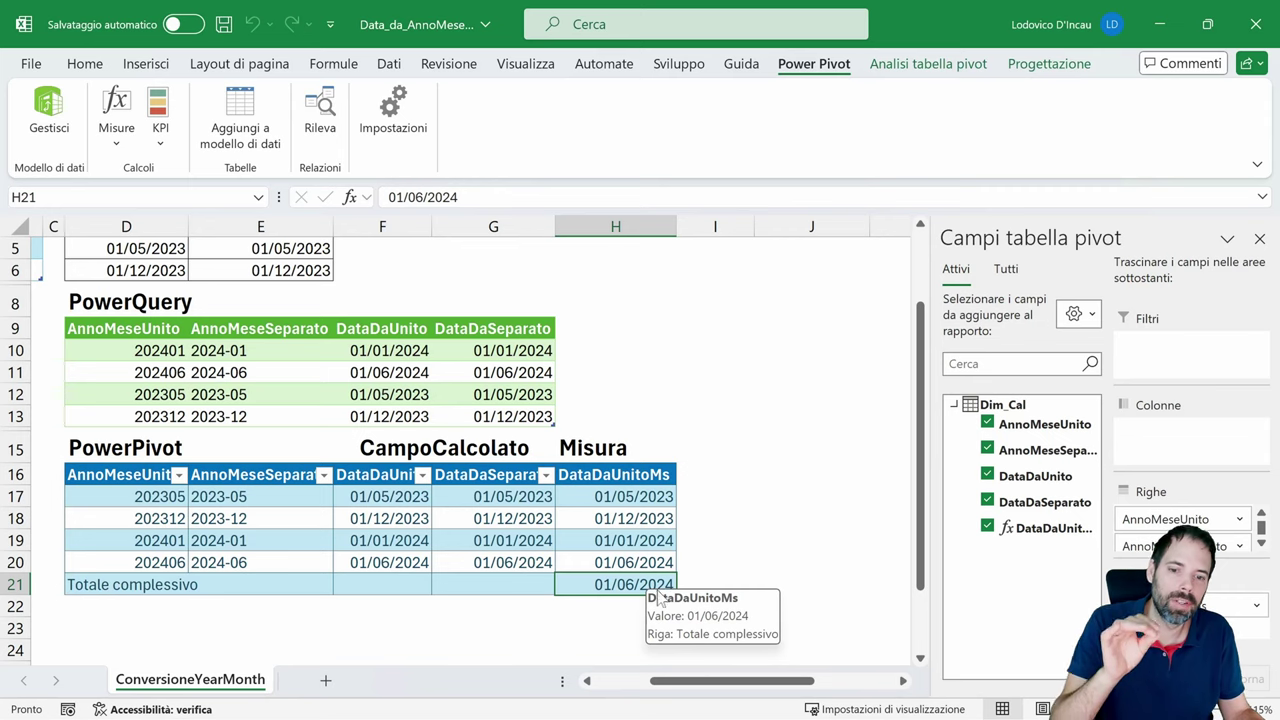
Check each DataDaUnitoMs value from H17 down to the 01/06/2024 grand total.
click(640, 494)
click(645, 517)
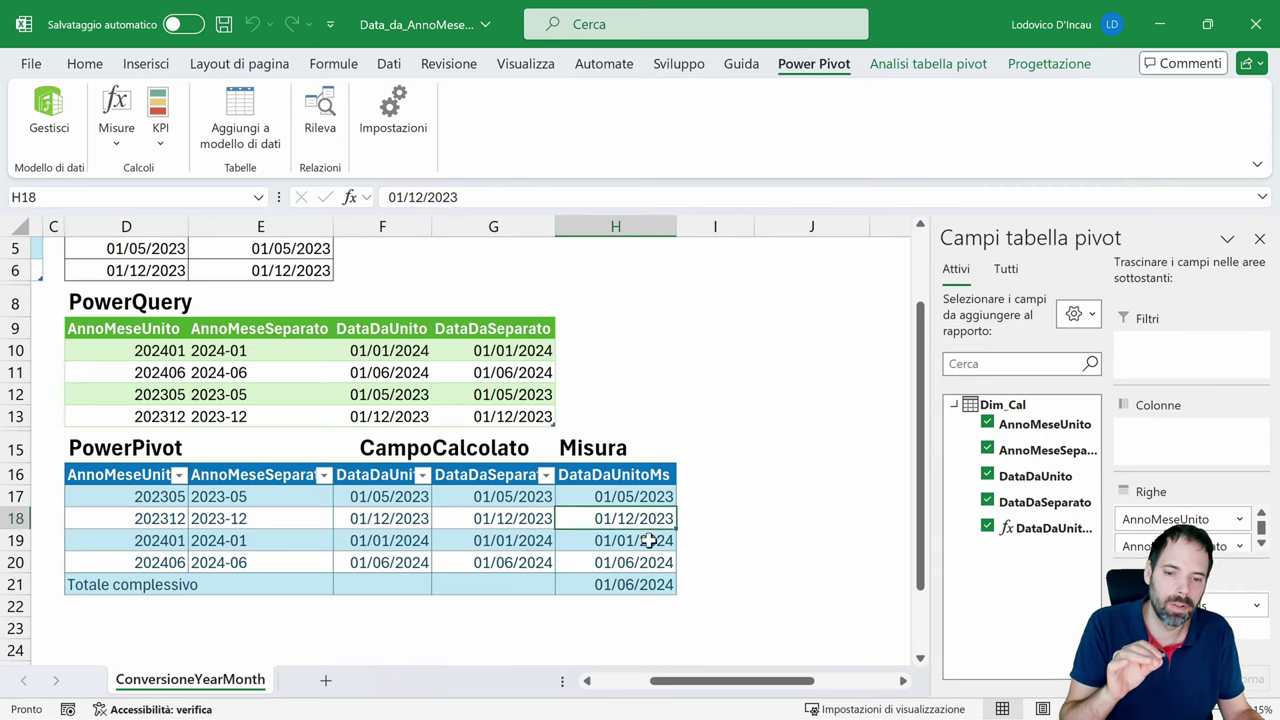
click(650, 540)
click(655, 561)
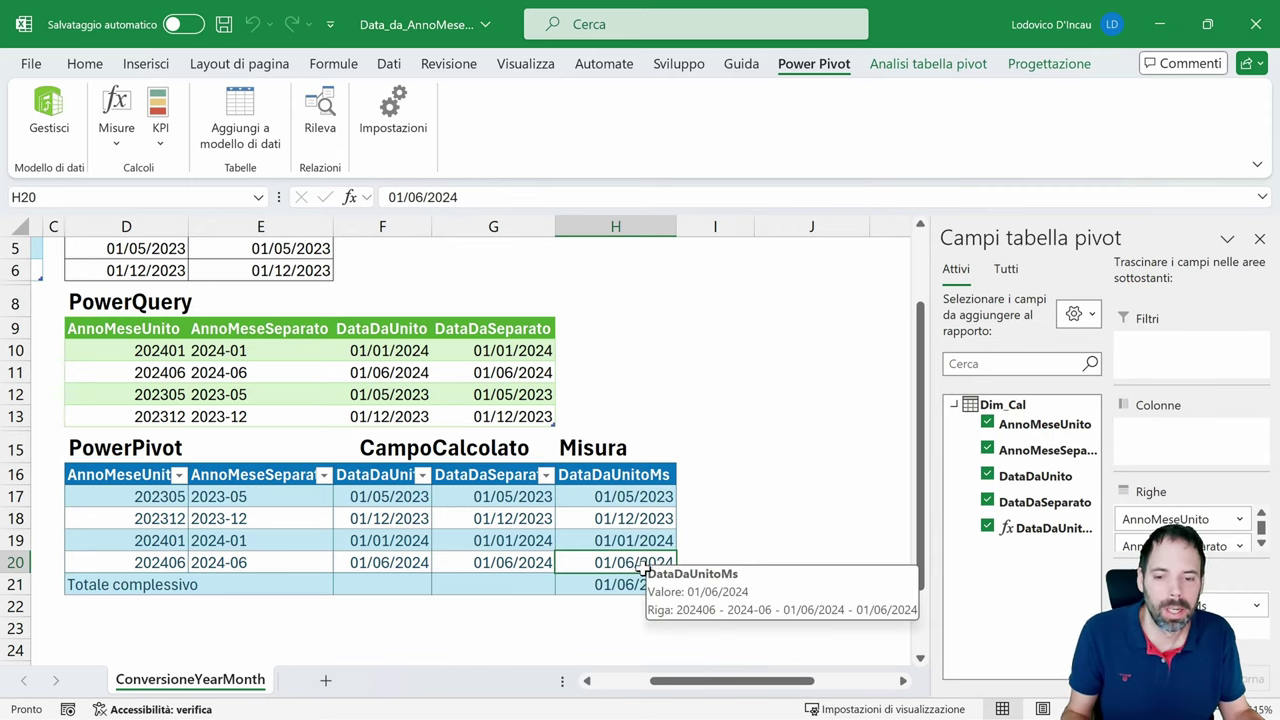
click(642, 584)
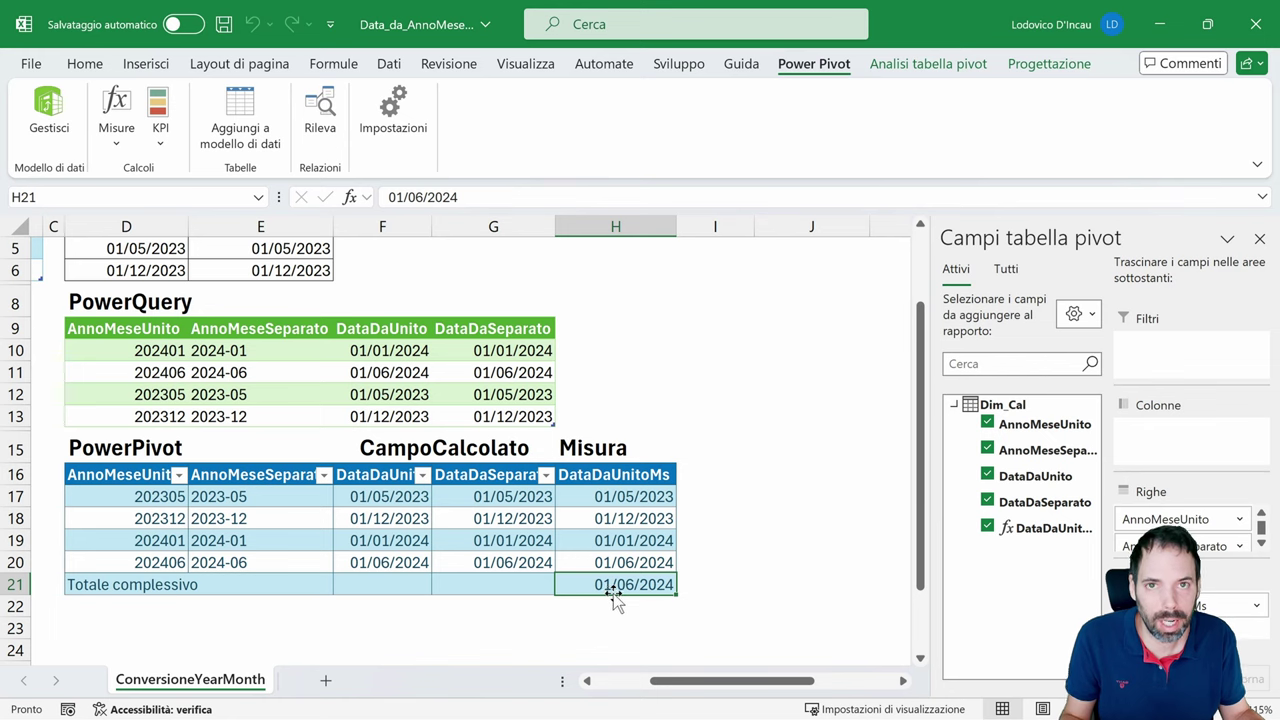
mouse_move(615, 586)
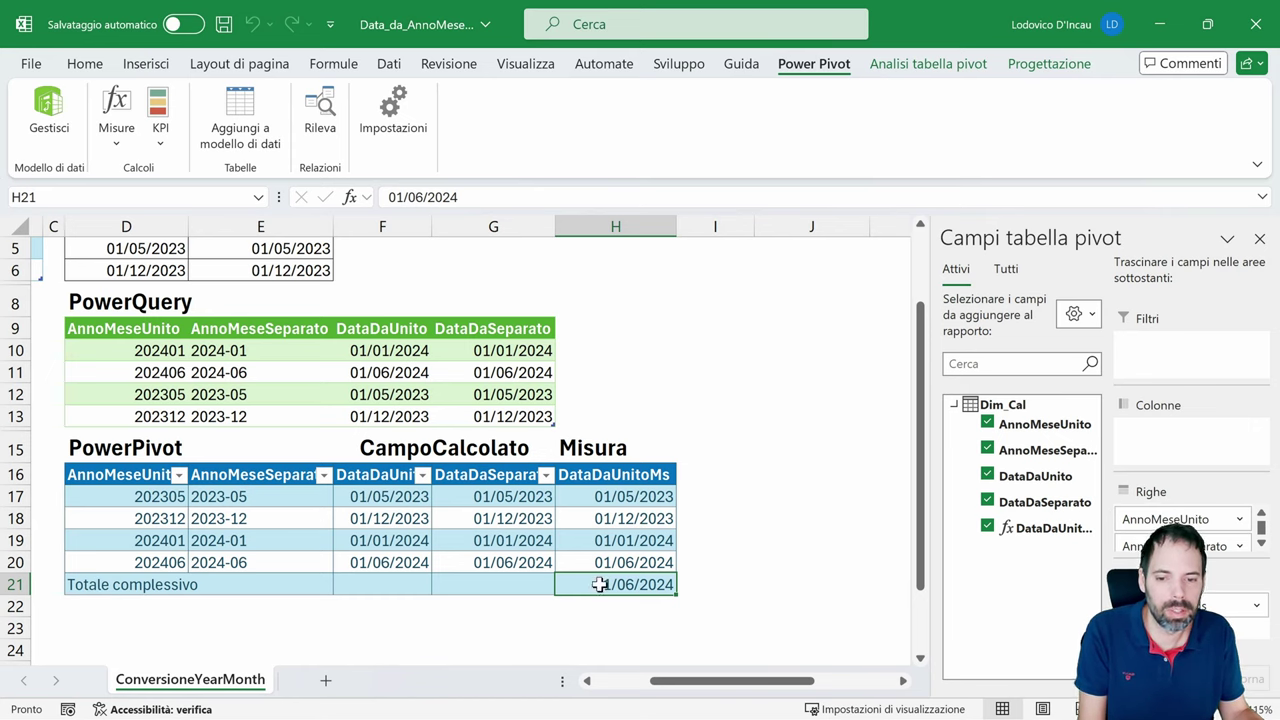
mouse_move(625, 588)
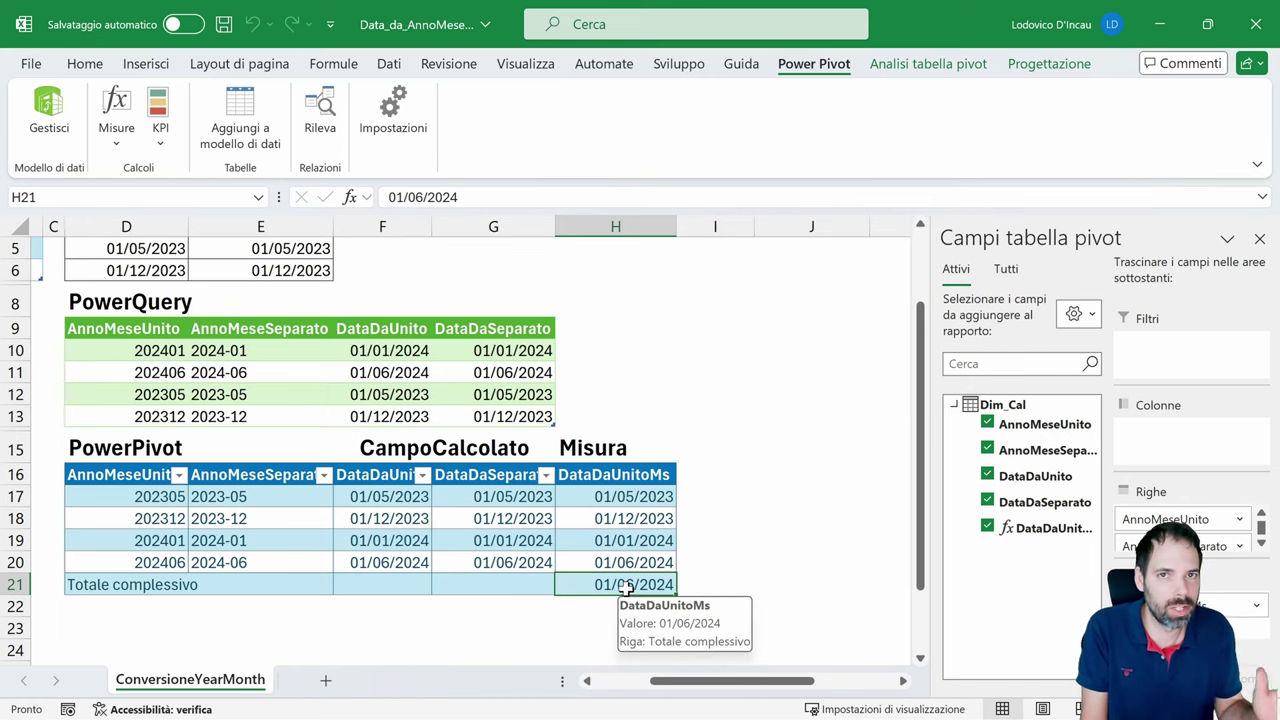
Open the data model and paste the IF(HASONEVALUE…;MAXX…;BLANK()) version over the DataDaUnitoMs formula.
click(49, 110)
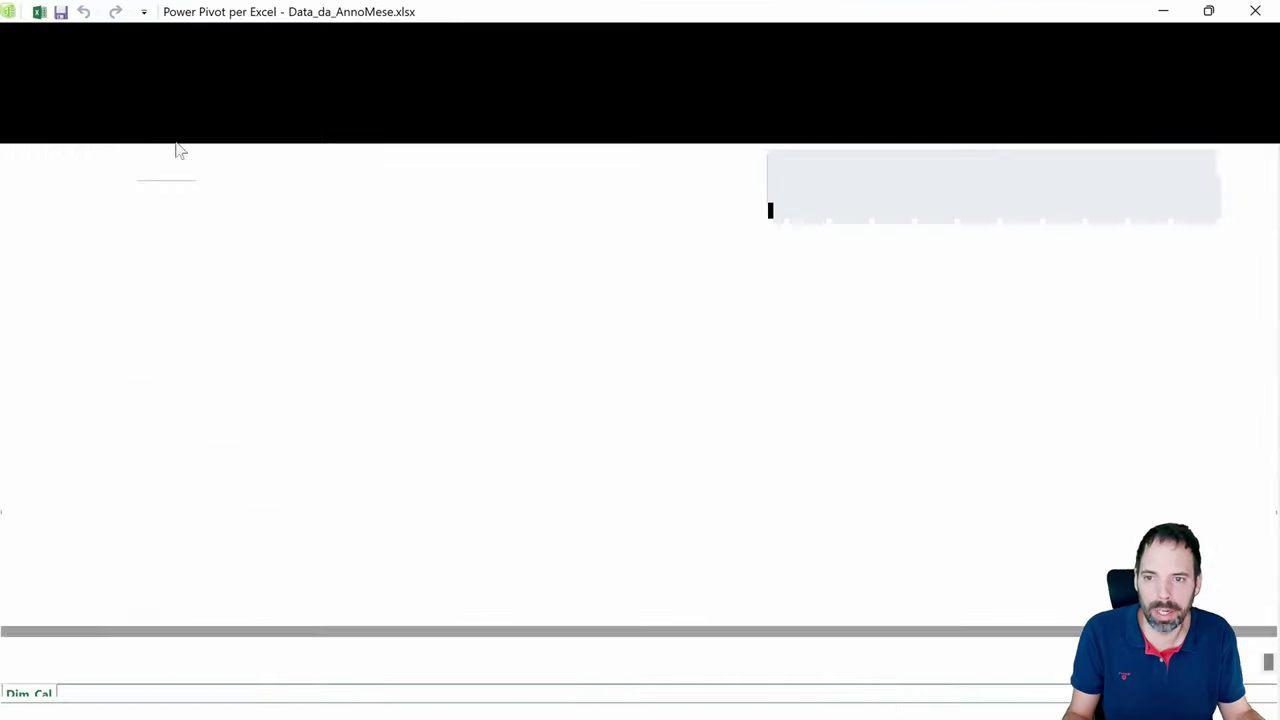
click(337, 246)
key(ctrl+a)
text(IF(HASONEVALUE(Dim_Cal[AnnoMeseUnito]); 	MAXX(Dim_Cal; 		DATE( 			LEFT(Dim_Cal[AnnoMeseUnito];4); 			RIGHT(Dim_Cal[AnnoMeseUnito];2); 			"01" 			) 		); 	BLANK() 	))
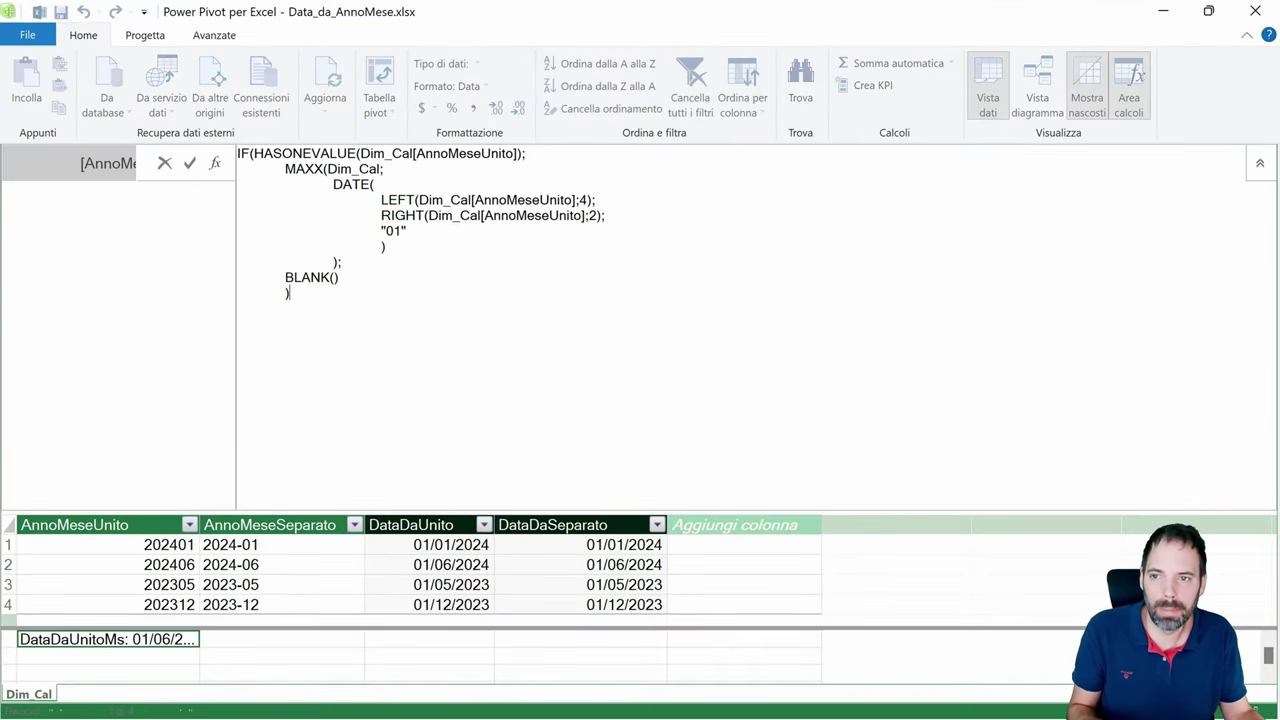
key(ctrl+z)
click(346, 153)
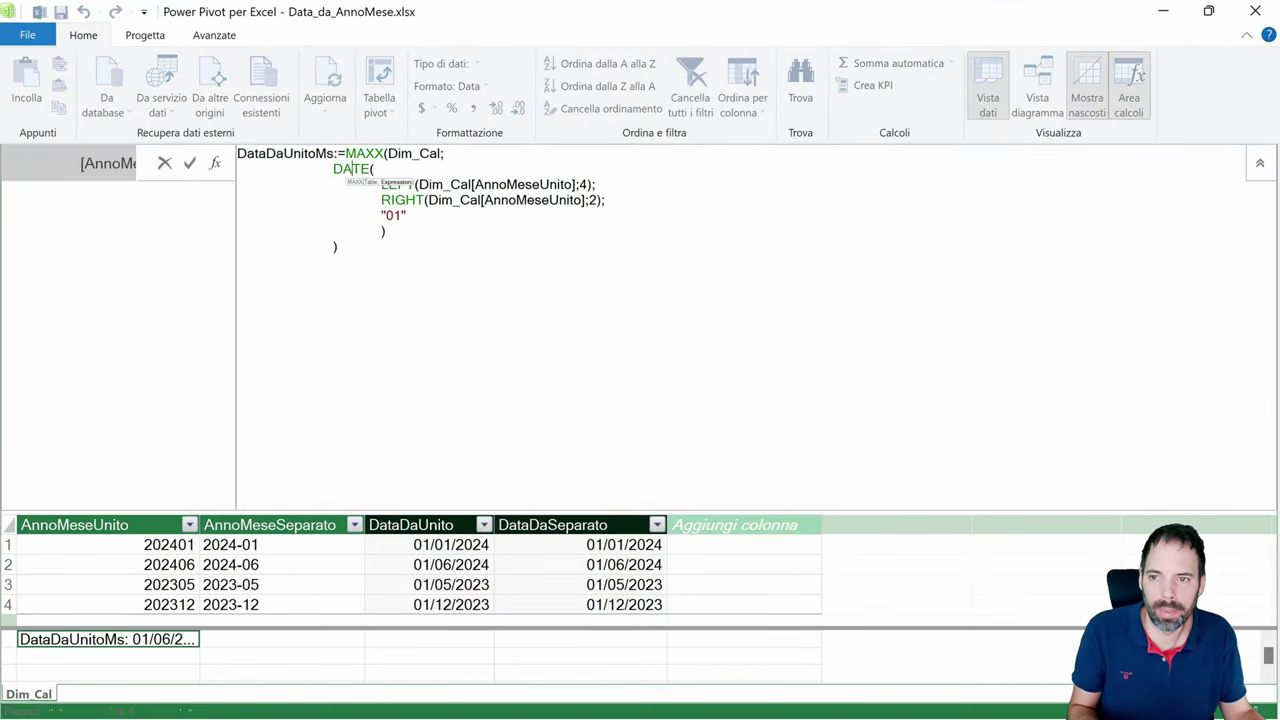
key(ctrl+a)
text(DataDaUnitoMs:=IF(HASONEVALUE(Dim_Cal[AnnoMeseUnito]); 	MAXX(Dim_Cal; 		DATE( 			LEFT(Dim_Cal[AnnoMeseUnito];4); 			RIGHT(Dim_Cal[AnnoMeseUnito];2); 			"01" 			) 		); 	BLANK() 	))
scroll(640, 300, up, 3)
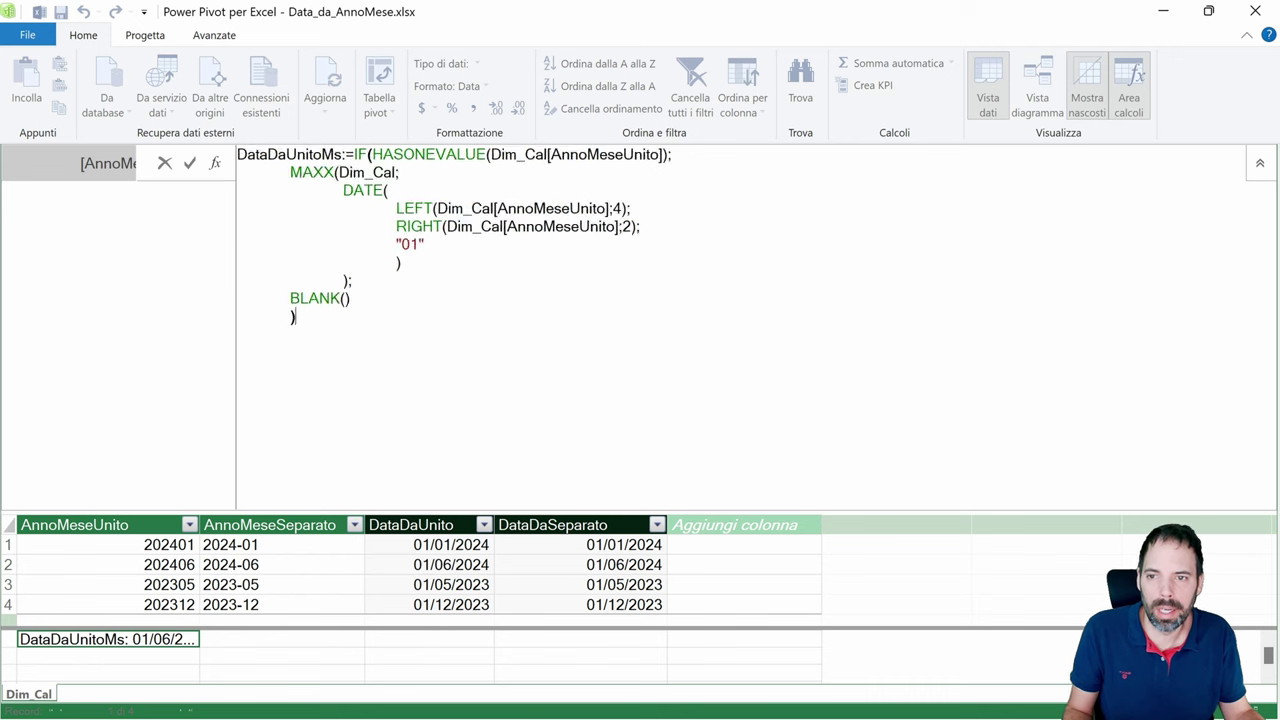
key(Return)
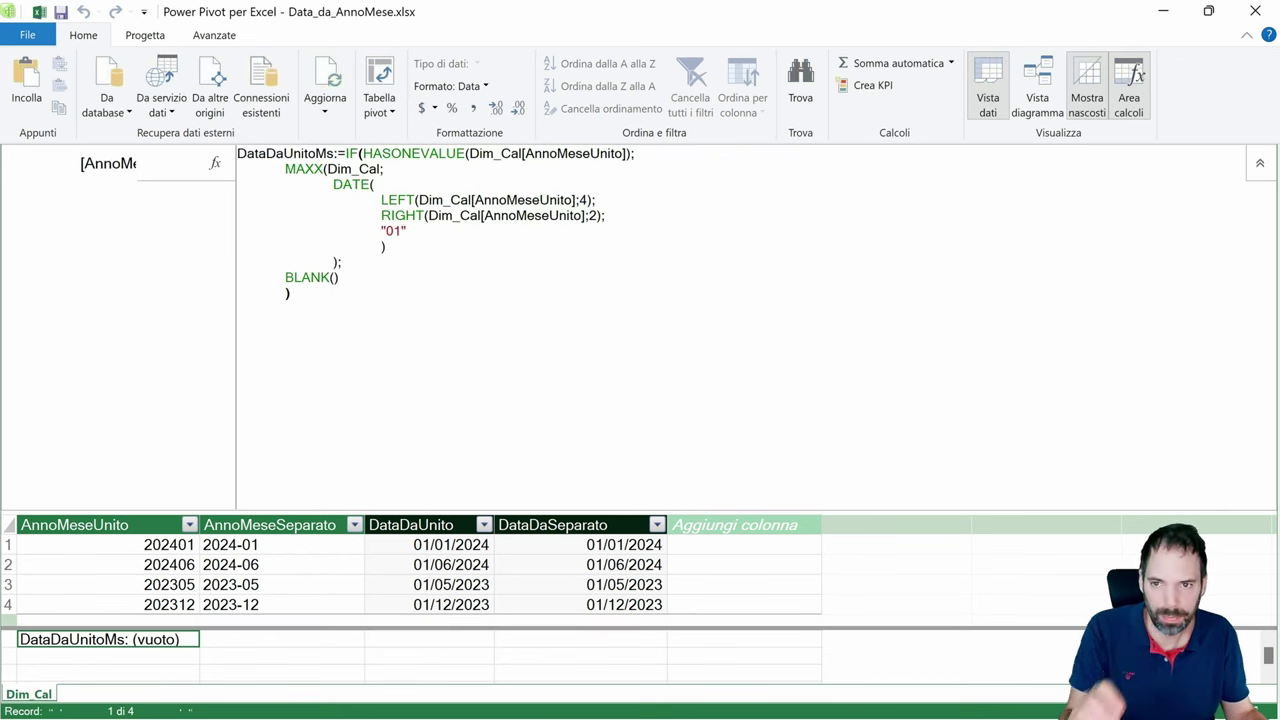
Put IF( on its own line after the measure name.
scroll(640, 300, up, 3)
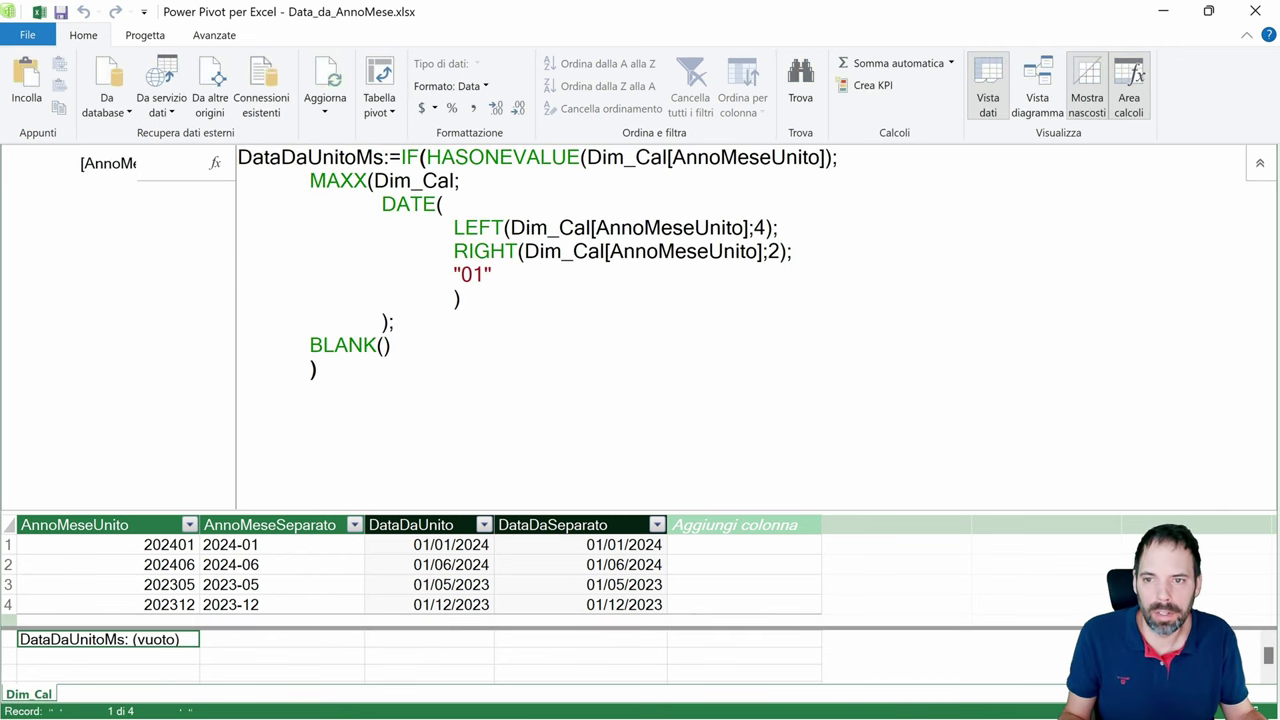
click(452, 162)
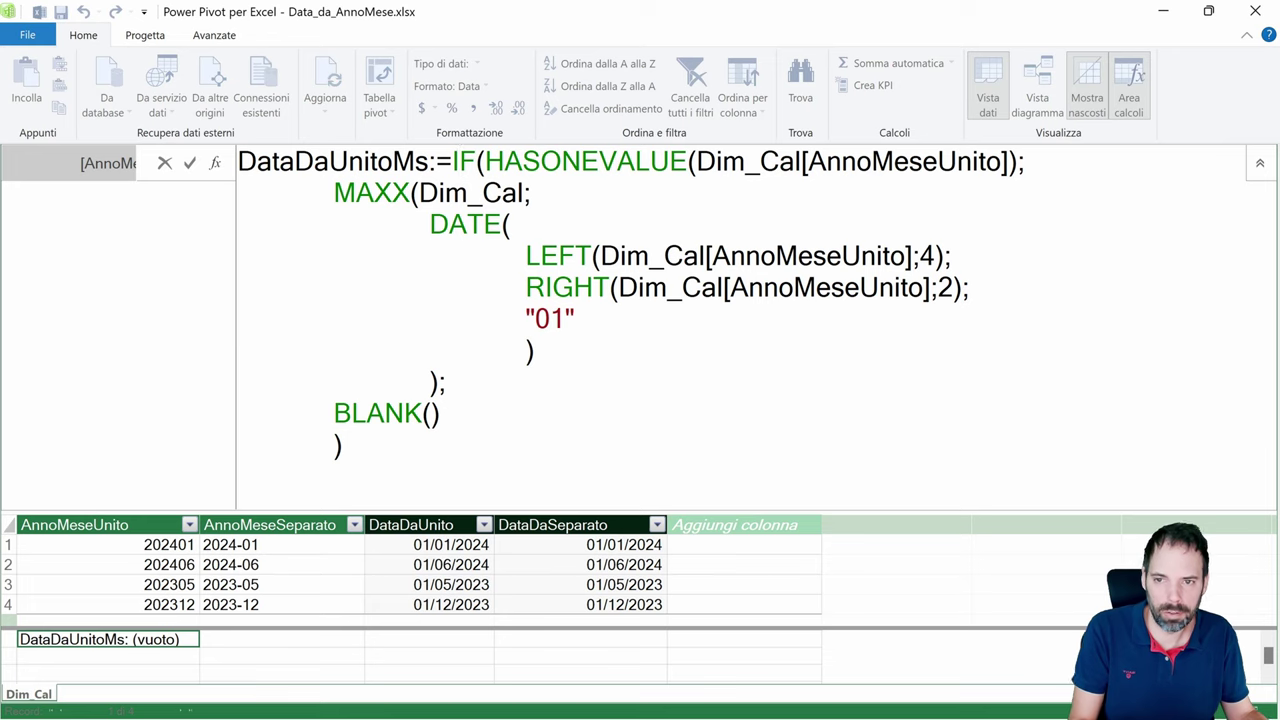
key(alt+Return)
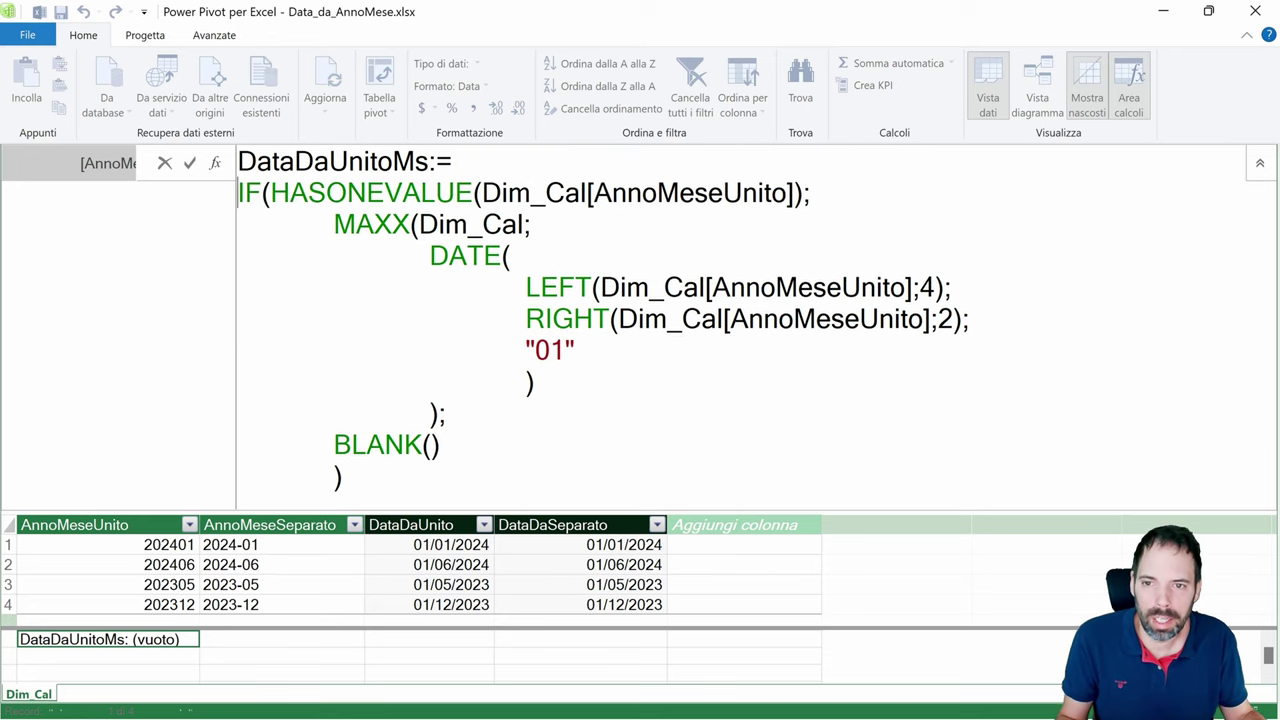
Highlight the Dim_Cal[AnnoMeseUnito] argument, MAXX branch and HASONEVALUE test, then restore the window smaller.
drag(481, 192, 794, 192)
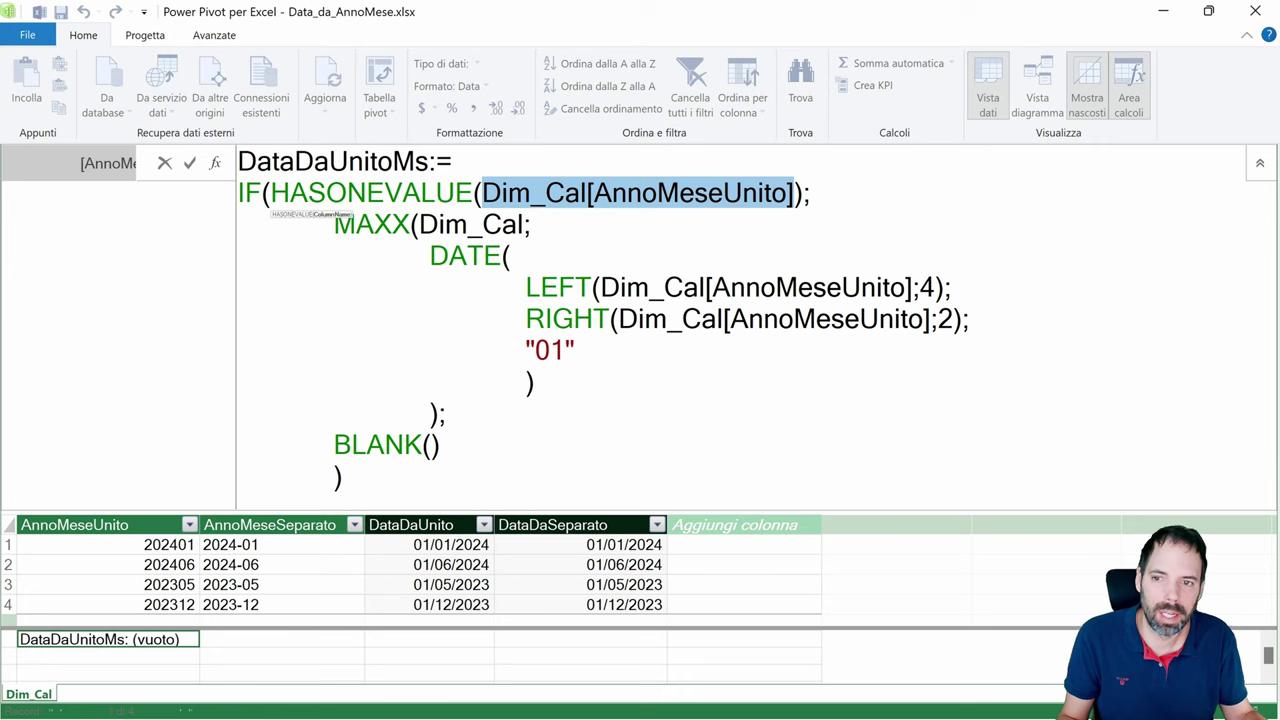
drag(334, 224, 446, 414)
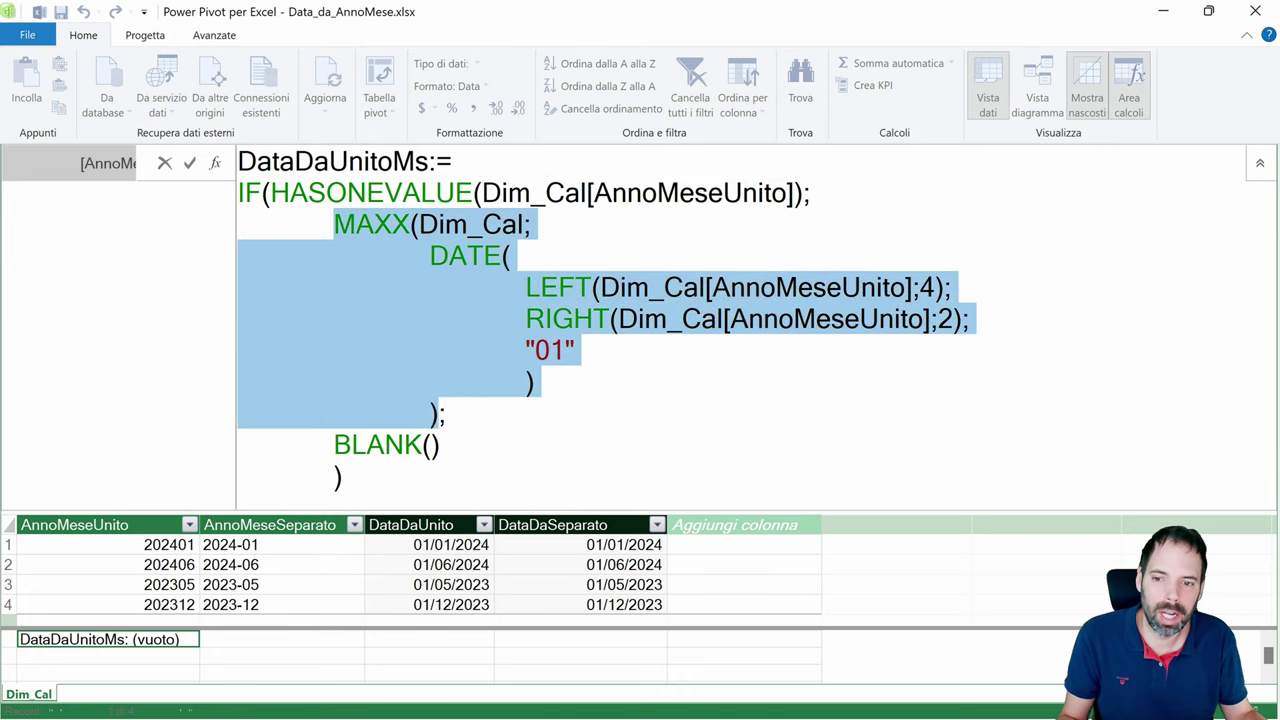
drag(271, 192, 794, 192)
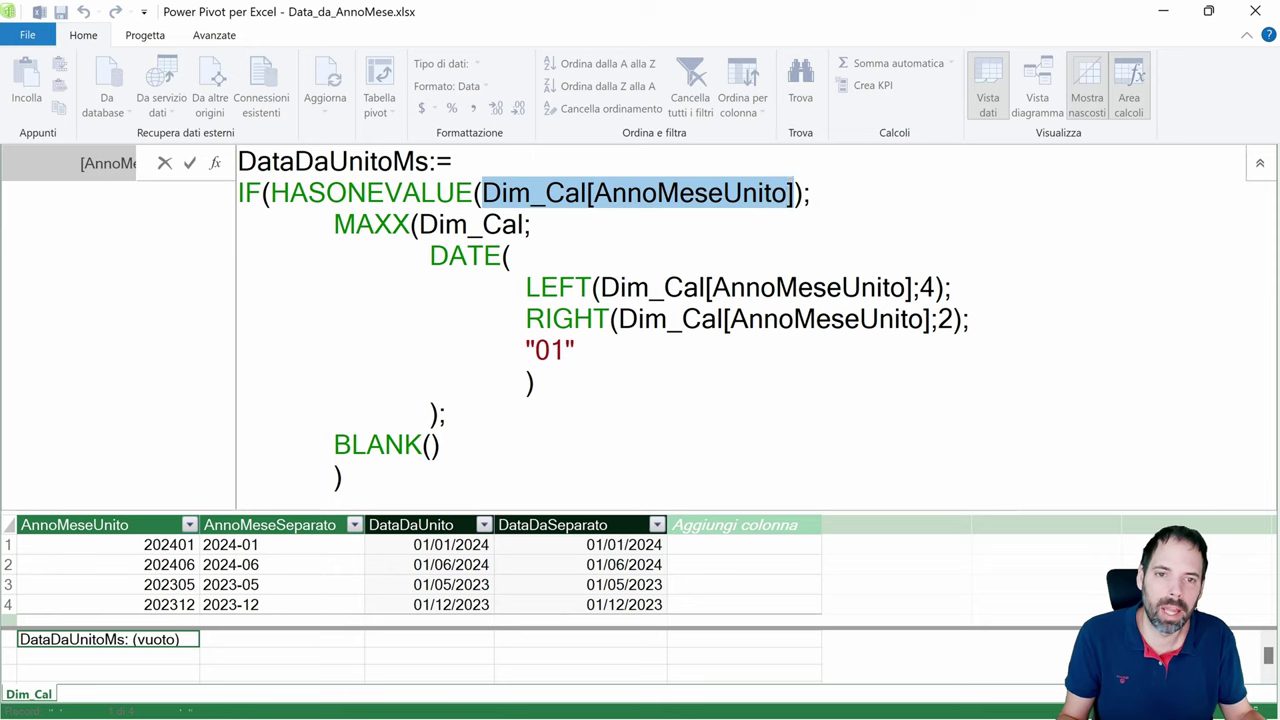
drag(271, 192, 472, 192)
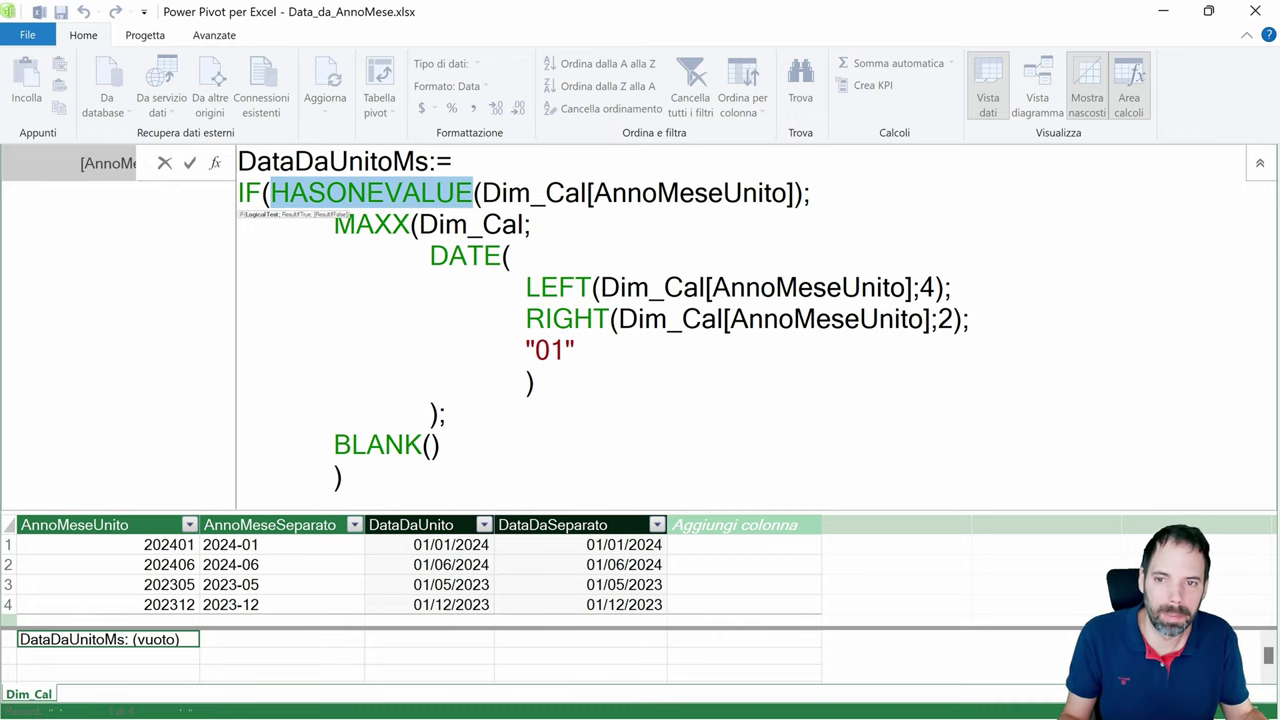
click(535, 382)
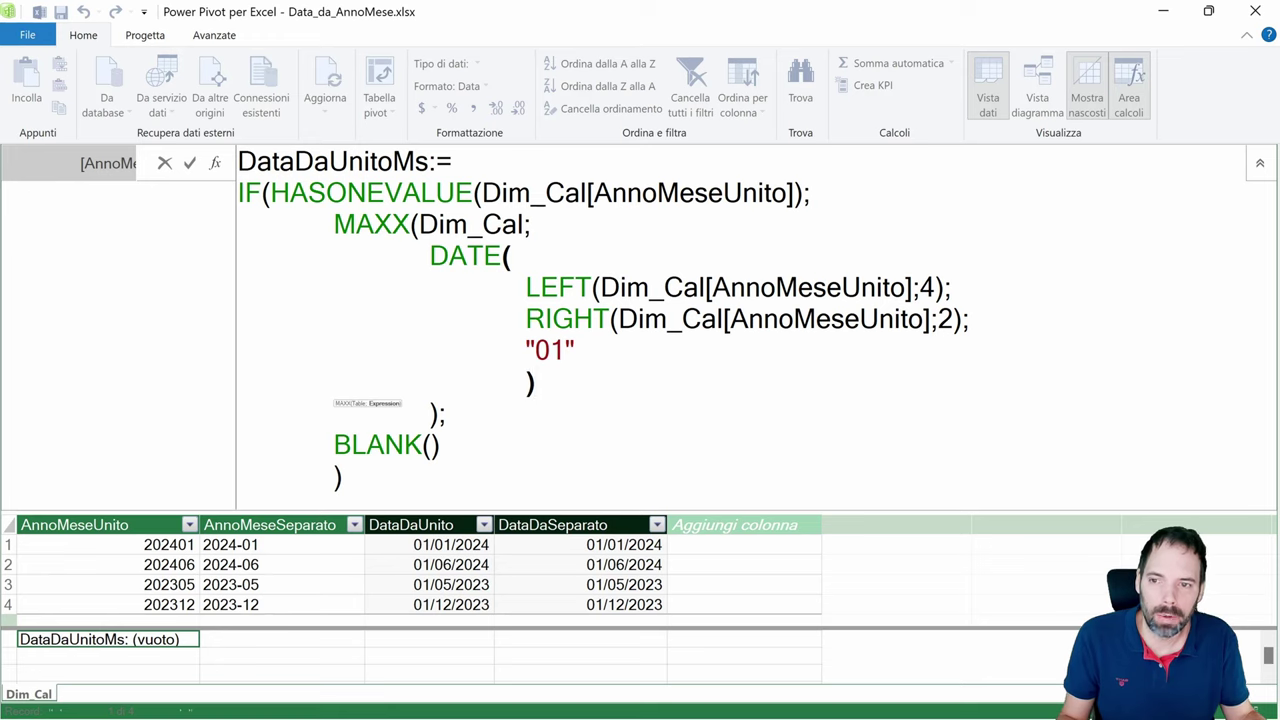
drag(290, 192, 794, 192)
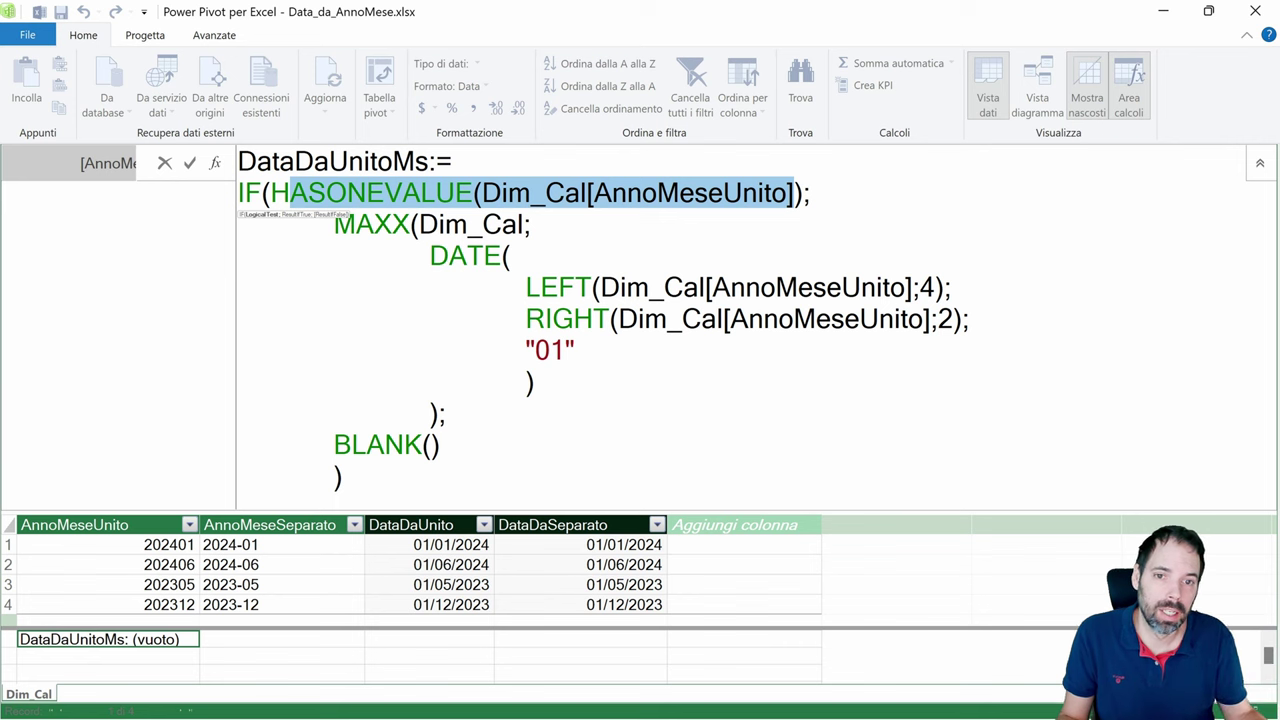
double_click(568, 12)
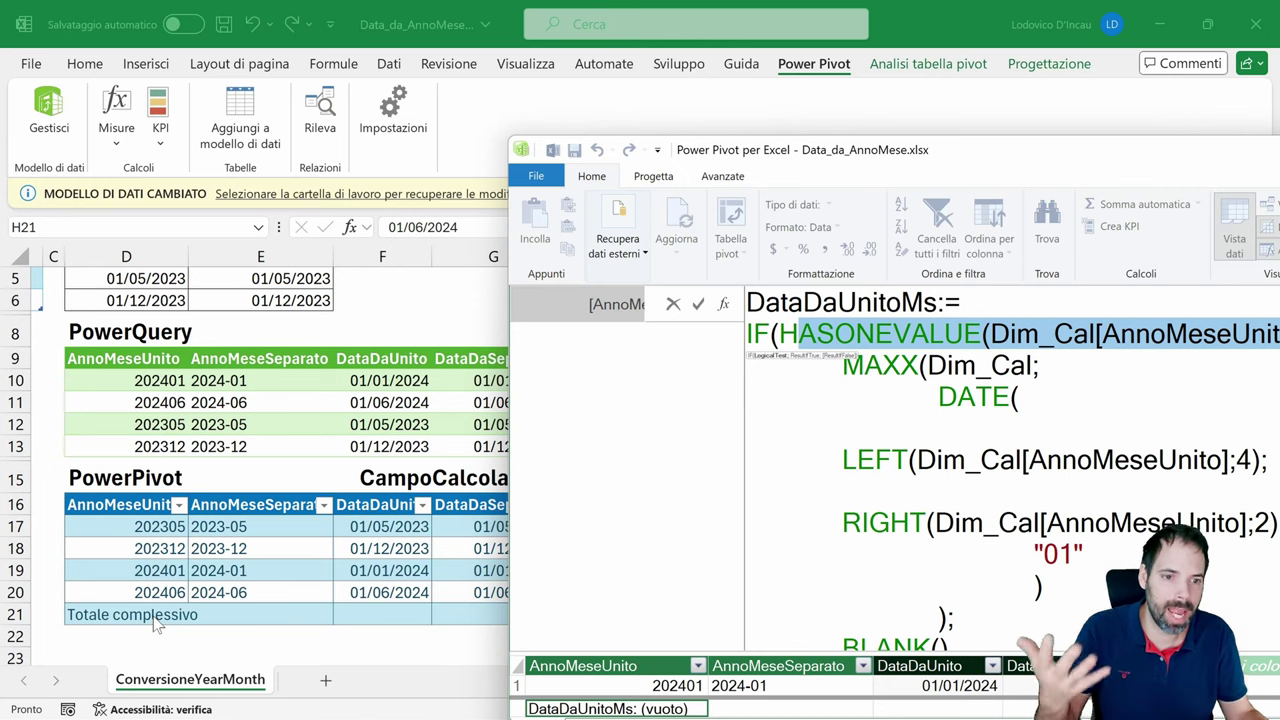
Maximize Power Pivot, highlight the HASONEVALUE, MAXX and BLANK() branches, and commit the measure.
drag(1030, 160, 641, 5)
click(410, 224)
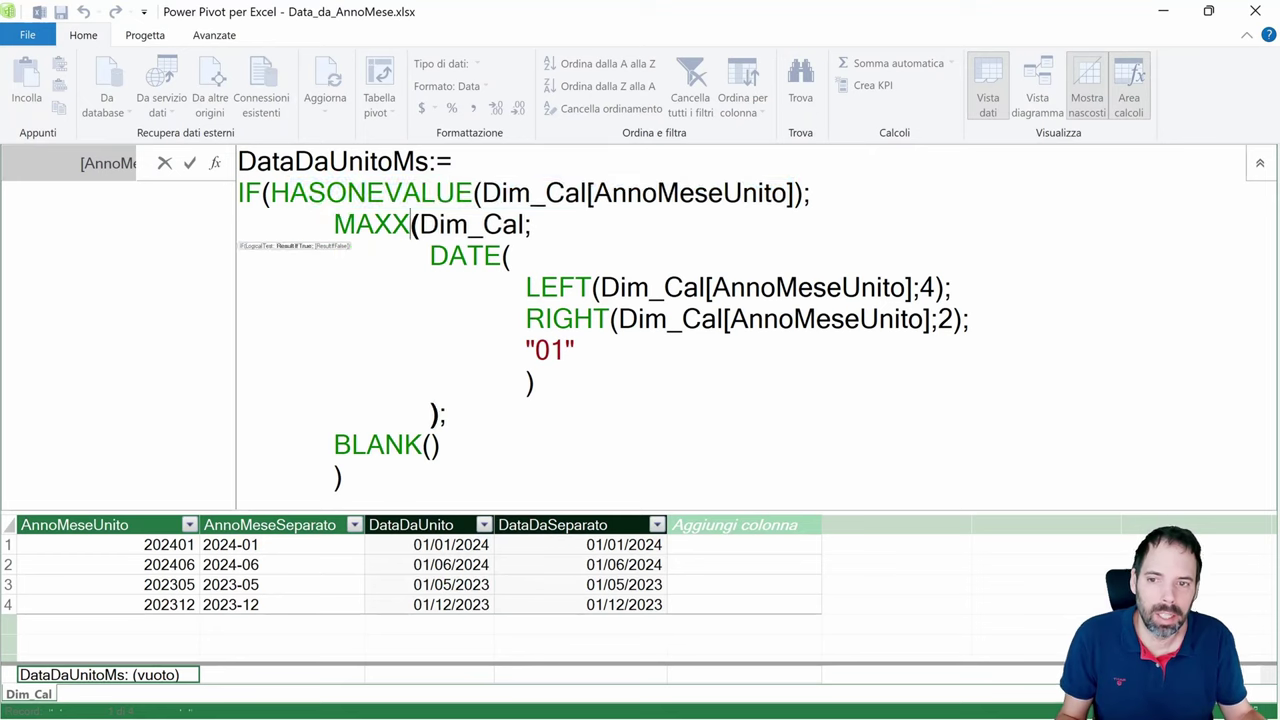
click(334, 224)
drag(308, 192, 794, 192)
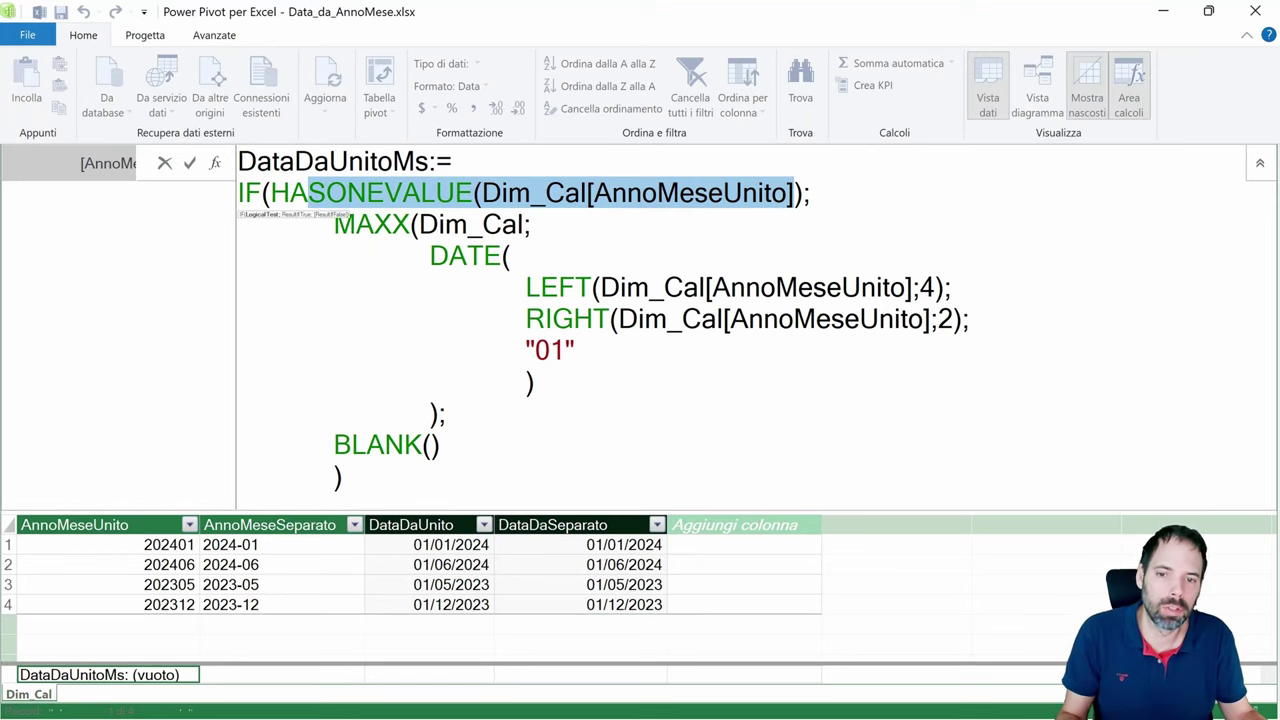
drag(445, 413, 334, 224)
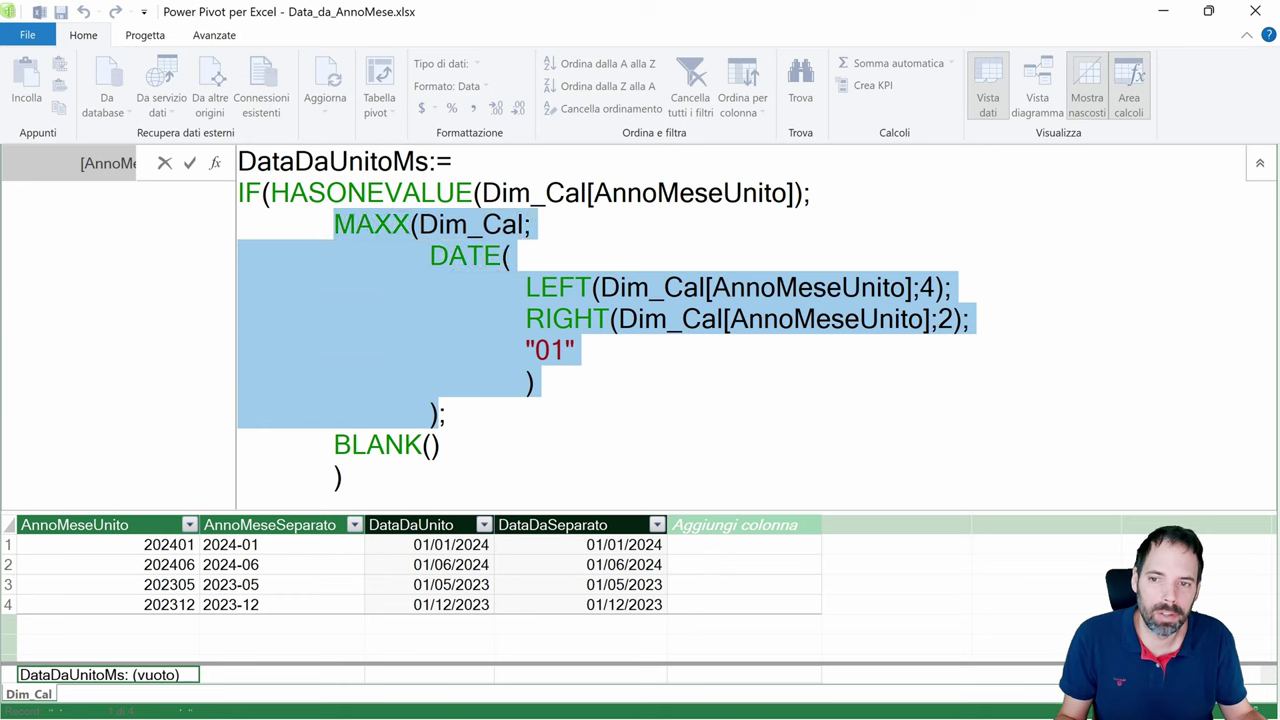
drag(441, 444, 334, 444)
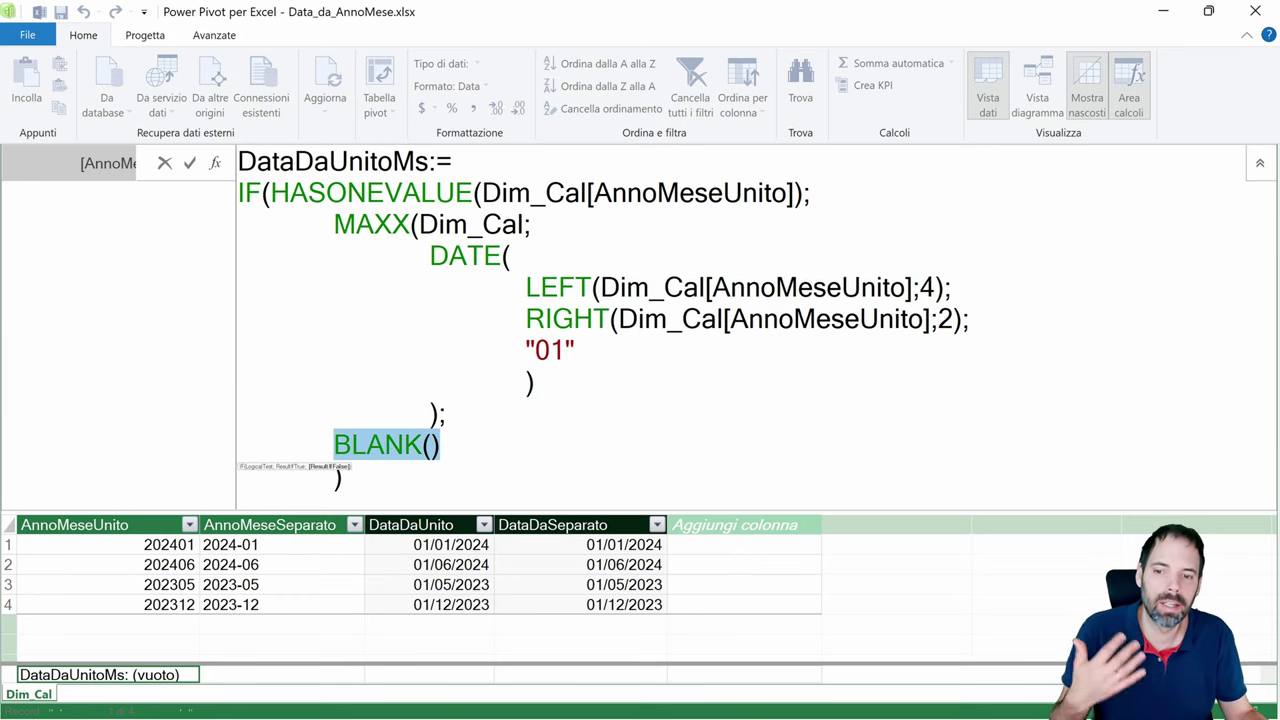
click(441, 444)
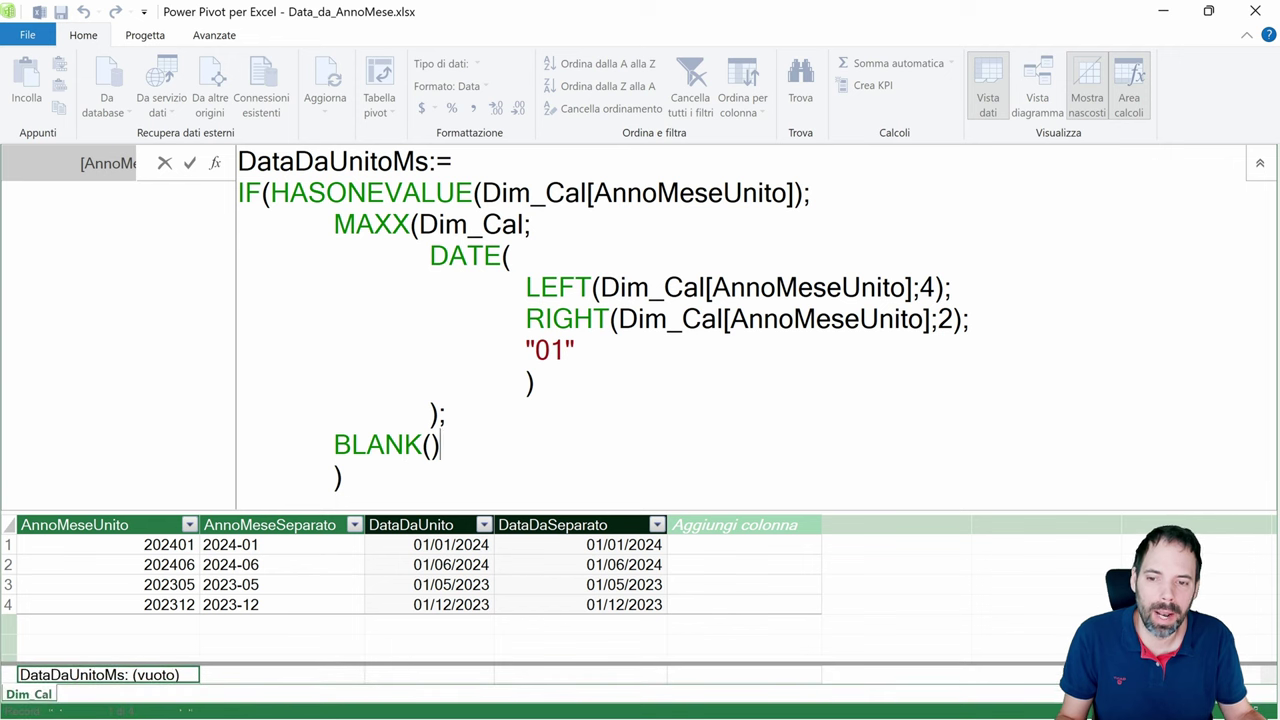
key(Return)
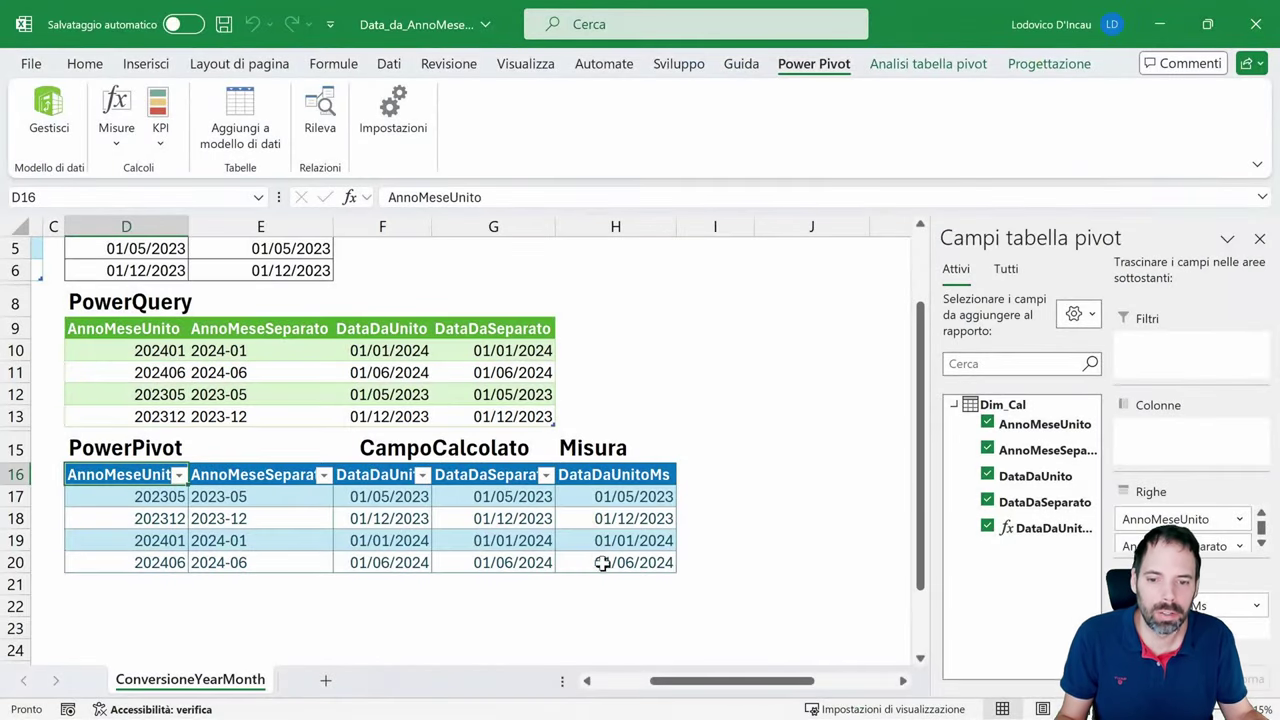
click(593, 558)
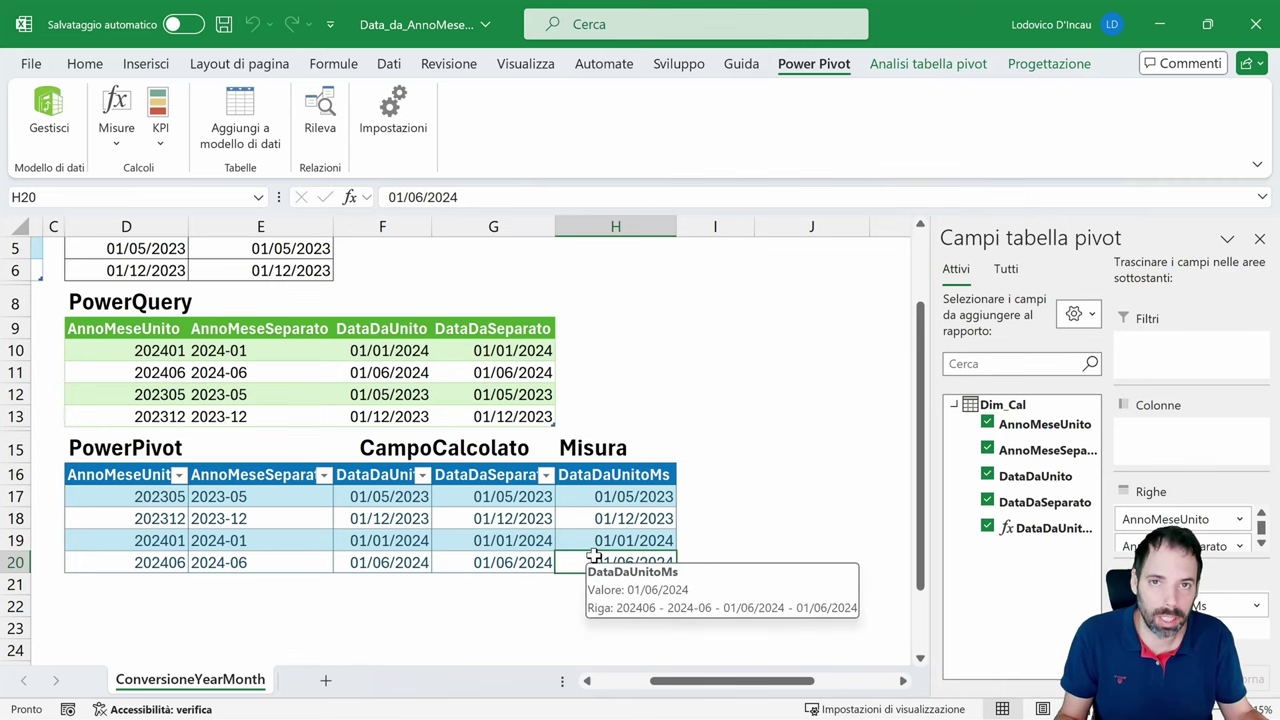